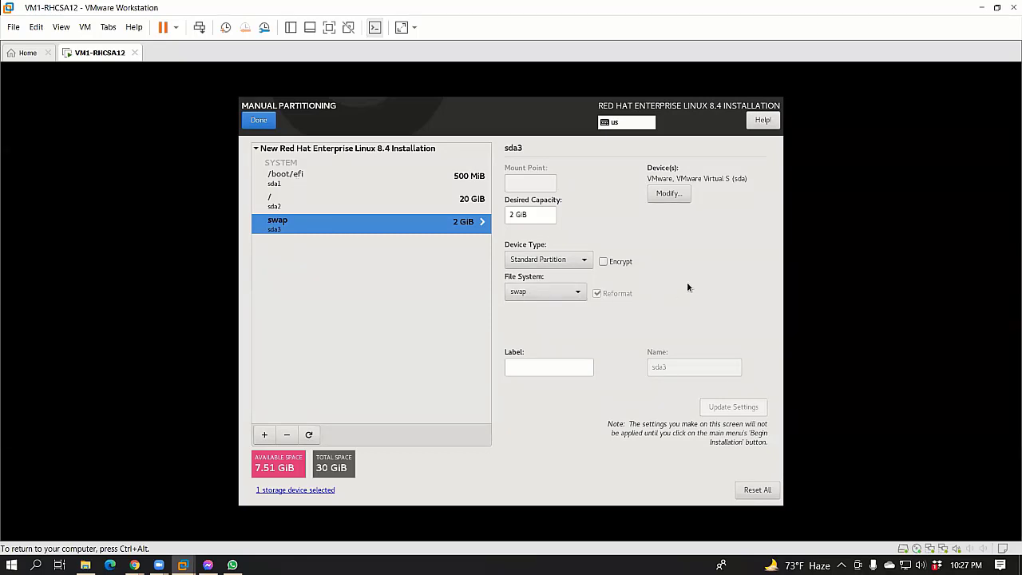
Step: Add a /backup mount point with a desired capacity of 1024 MiB
click(266, 437)
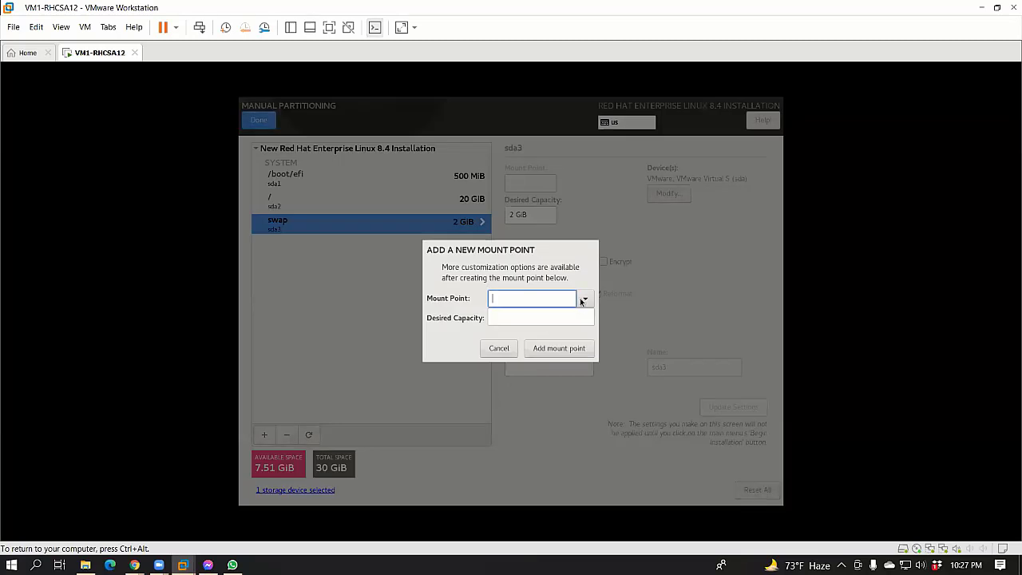
click(581, 301)
click(517, 298)
click(503, 297)
text(/b)
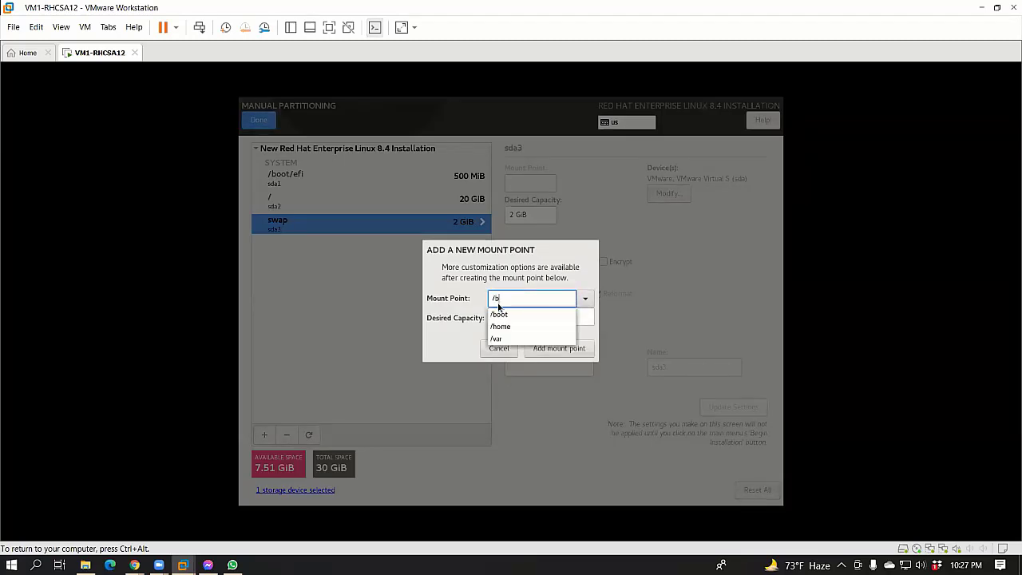
text(ackup)
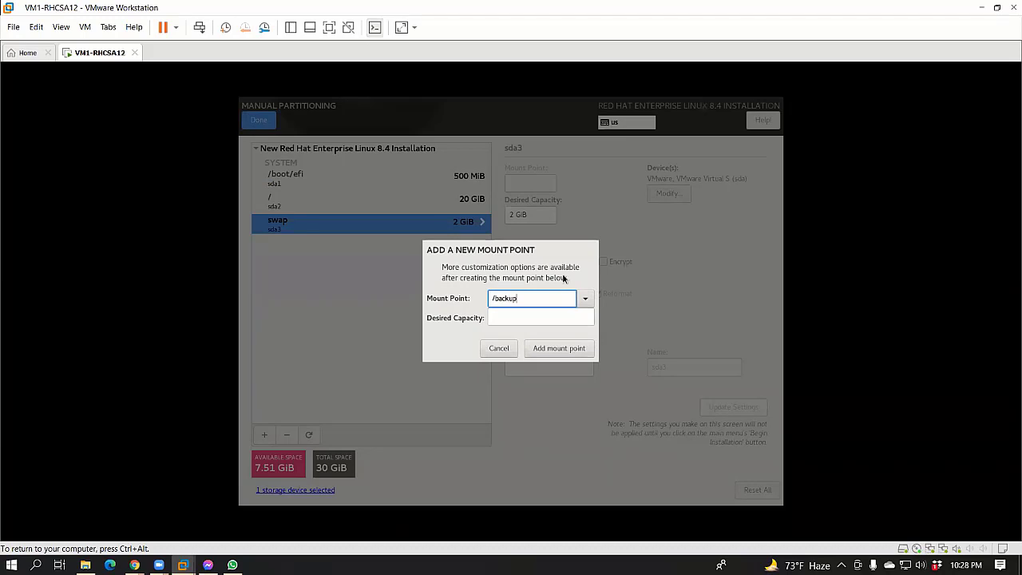
click(498, 316)
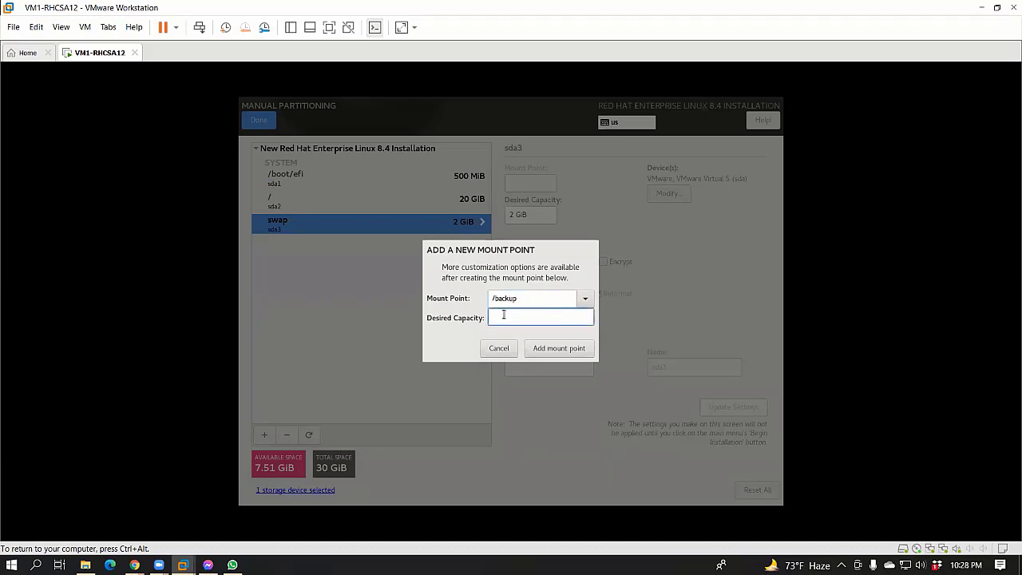
text(1024)
click(586, 349)
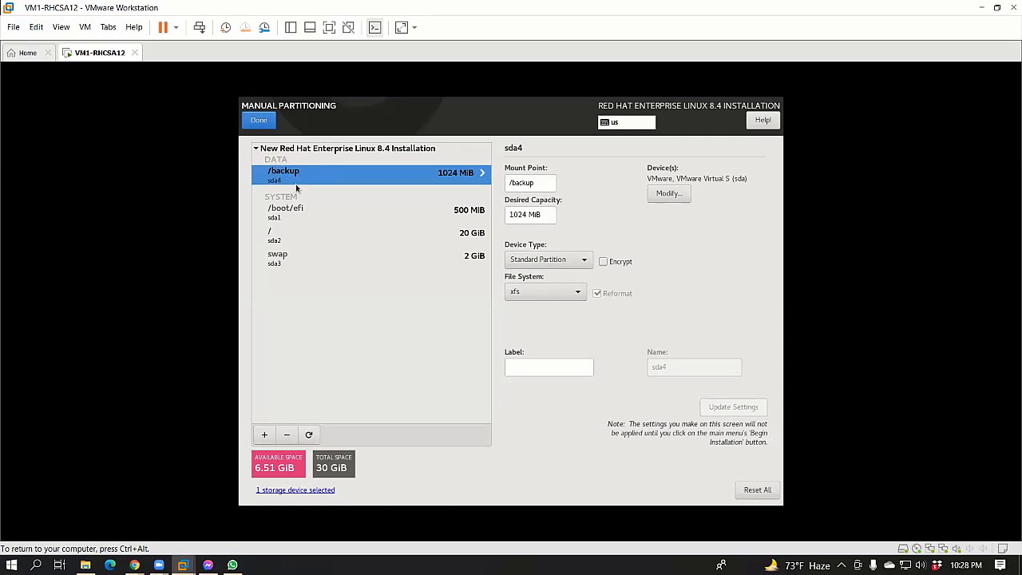
click(289, 211)
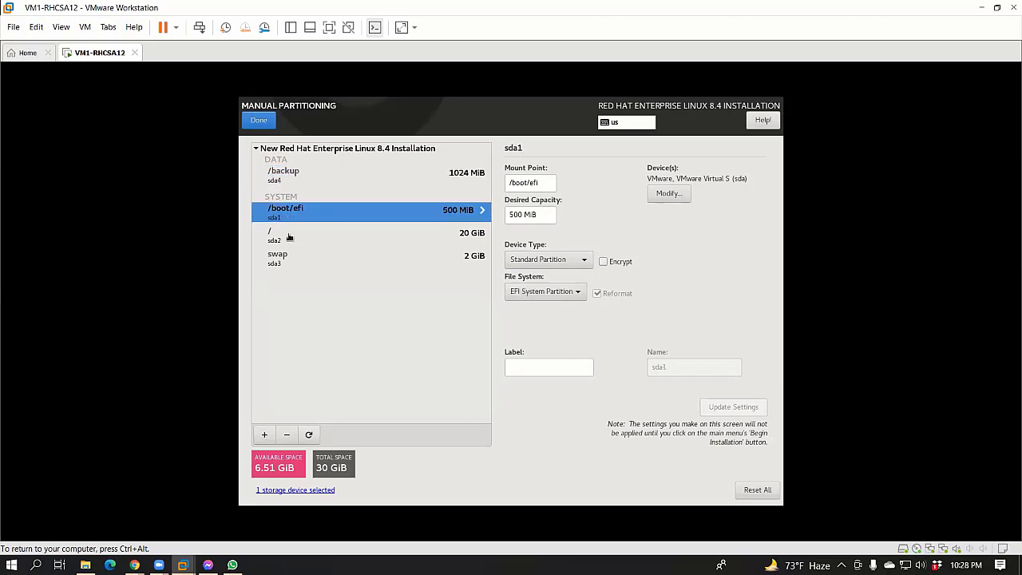
click(289, 238)
click(307, 263)
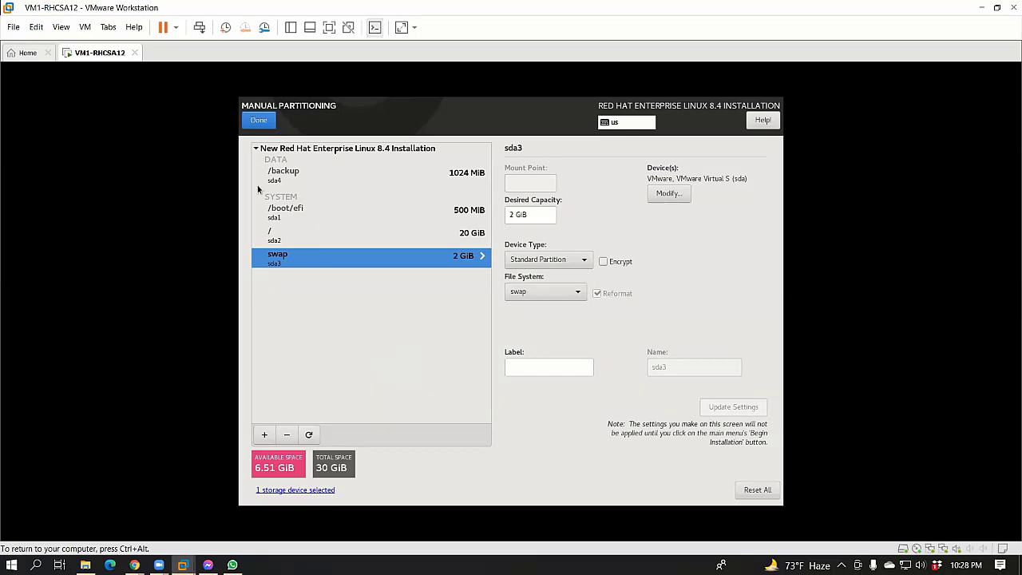
Step: Add a /home mount point, chosen from the suggestions list, with 2048 MiB capacity
click(267, 434)
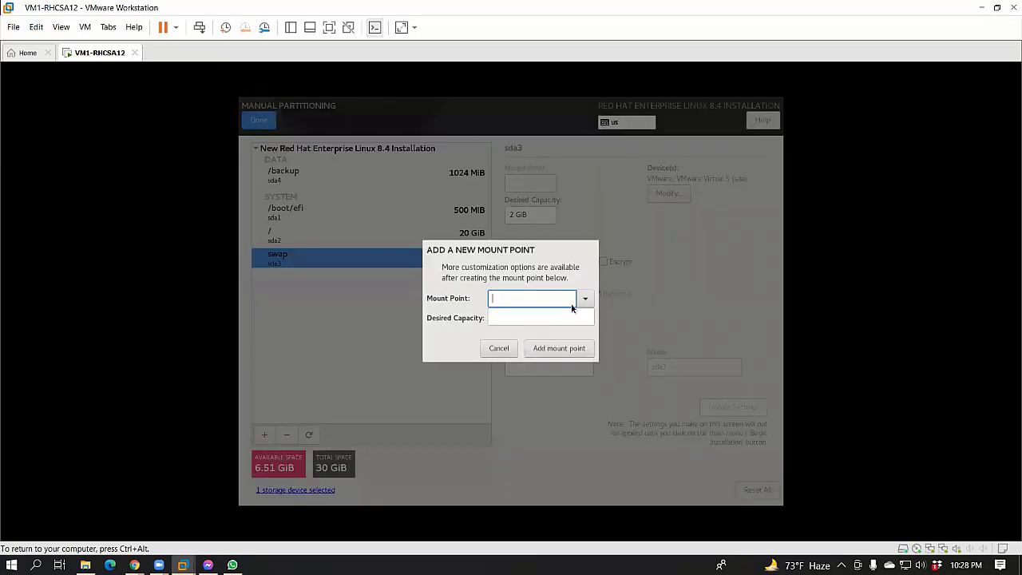
click(583, 298)
click(534, 332)
click(528, 317)
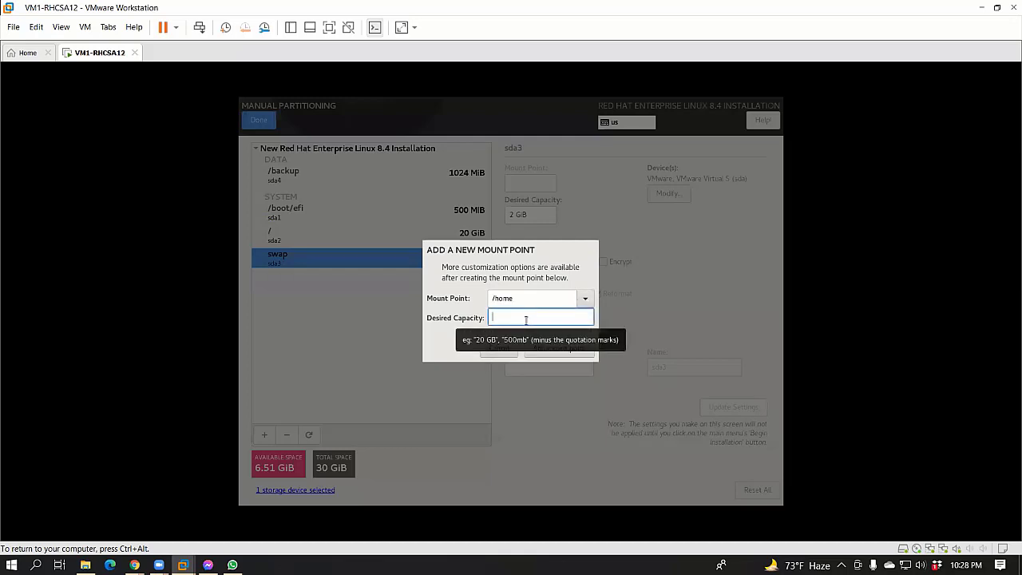
text(2048)
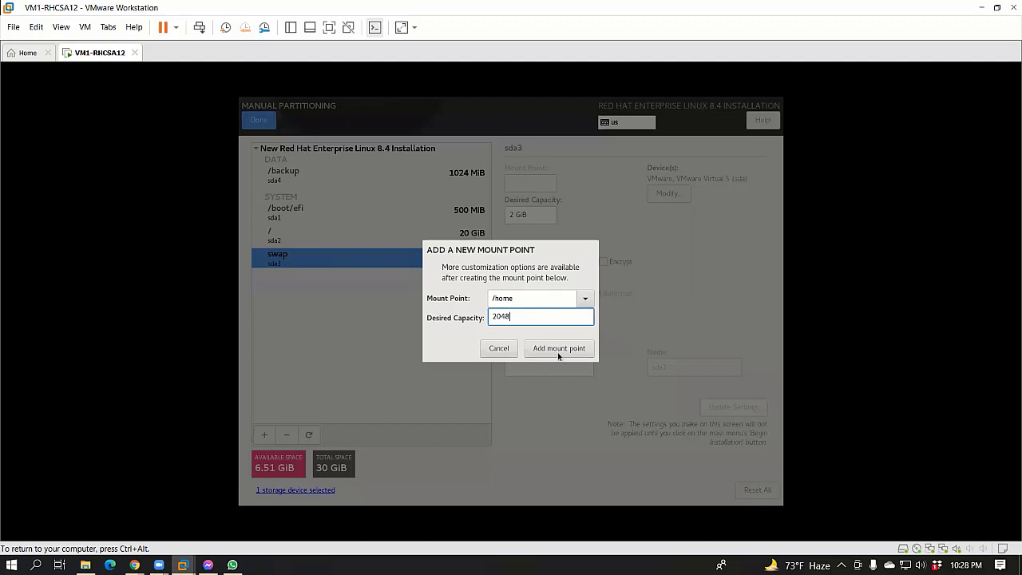
click(559, 348)
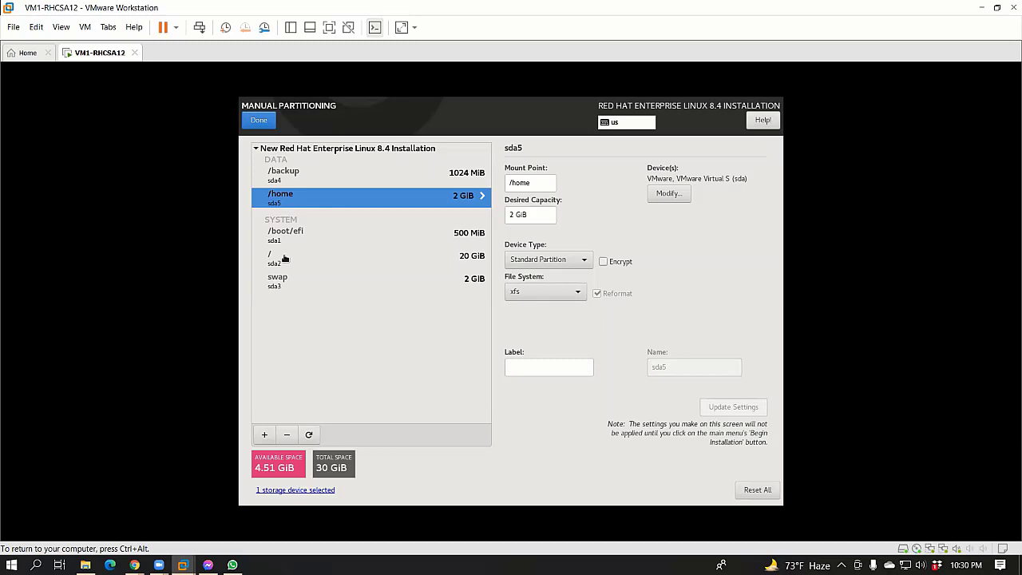
click(285, 258)
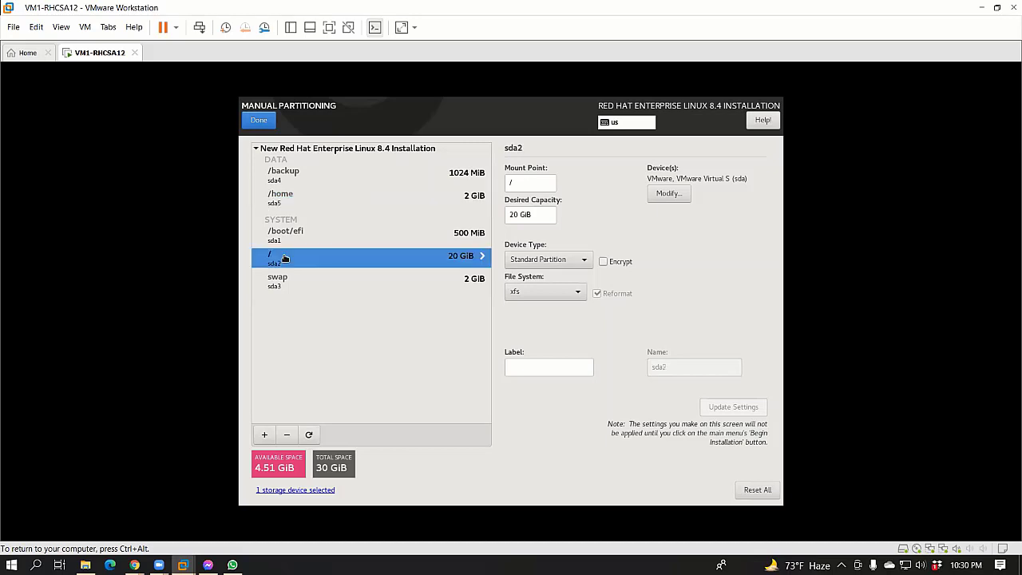
click(264, 434)
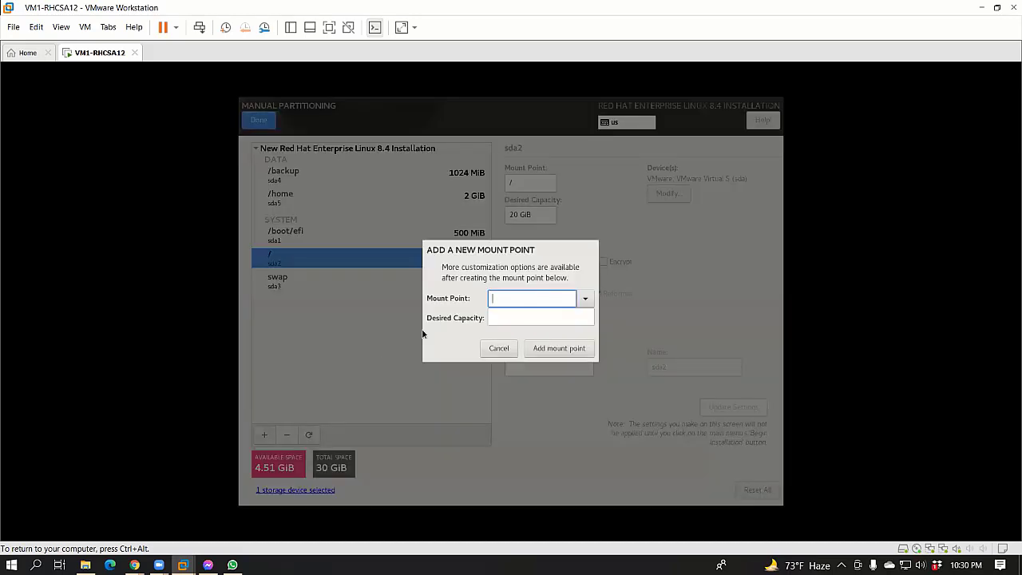
click(585, 297)
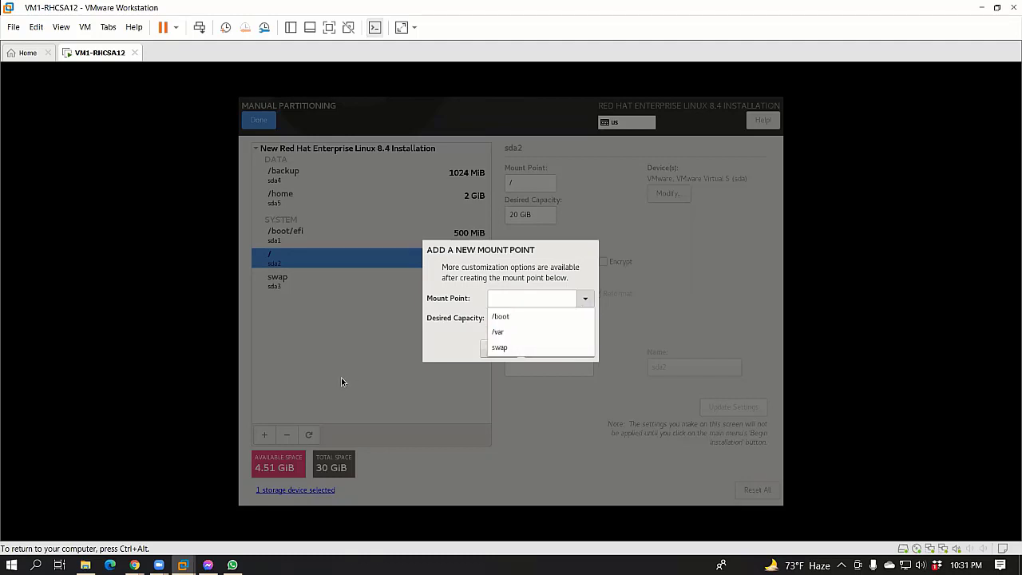
click(341, 377)
click(496, 346)
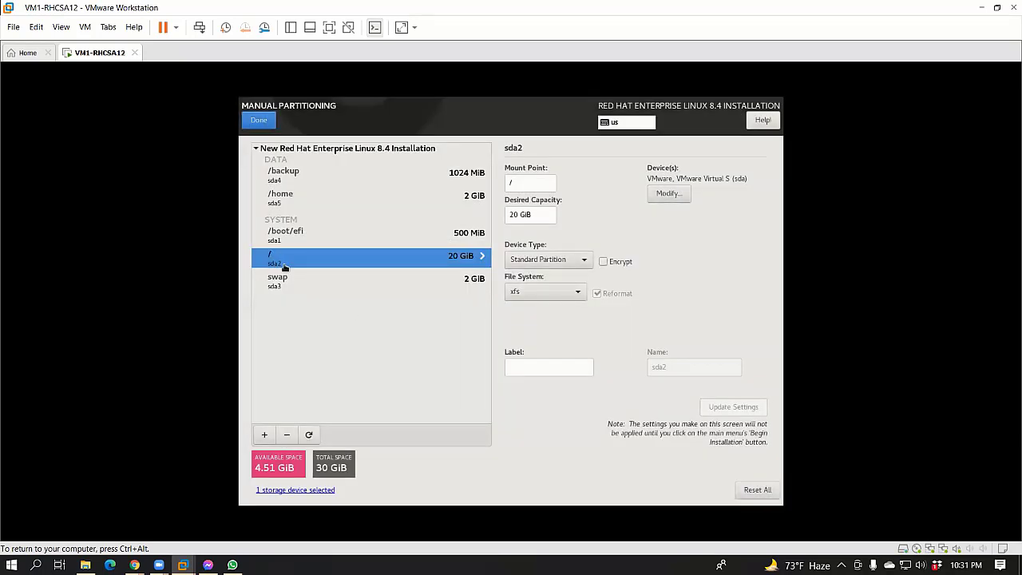
click(294, 284)
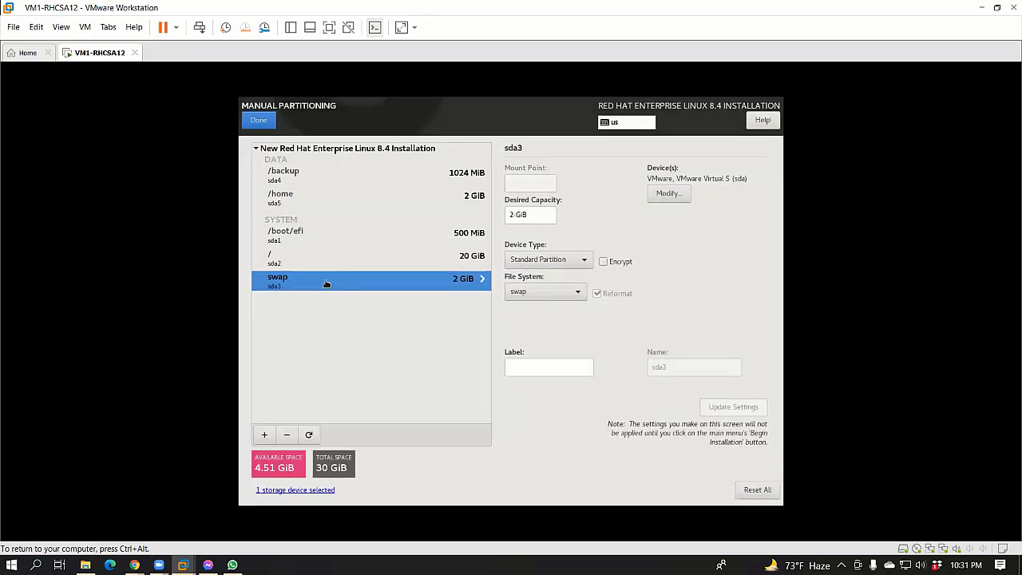
click(281, 203)
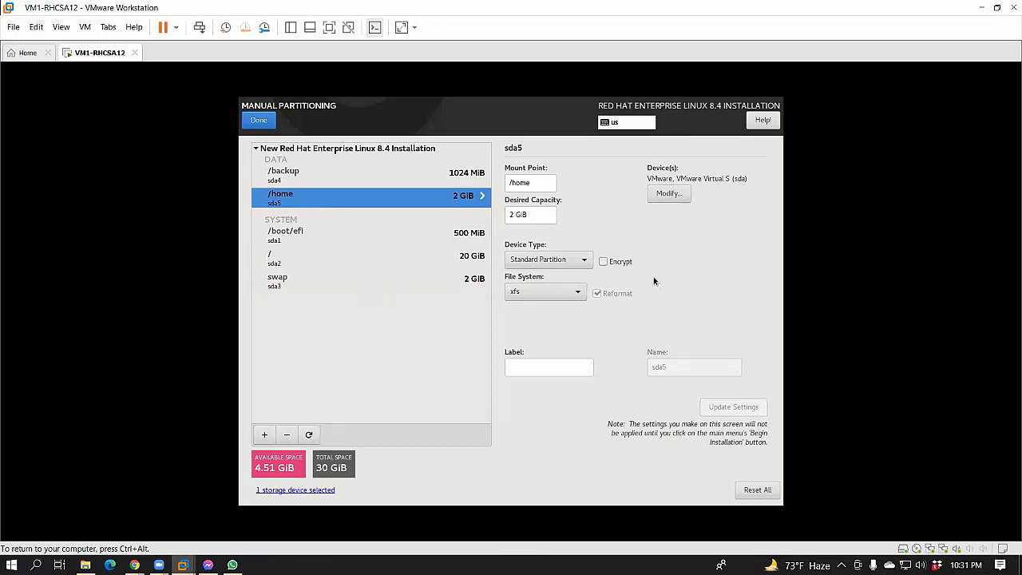
click(270, 264)
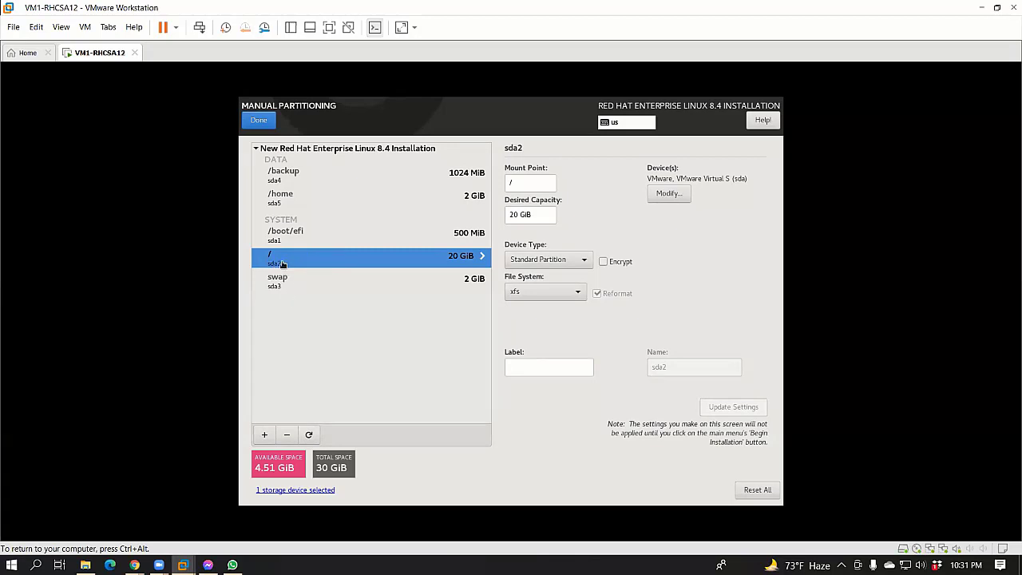
click(291, 179)
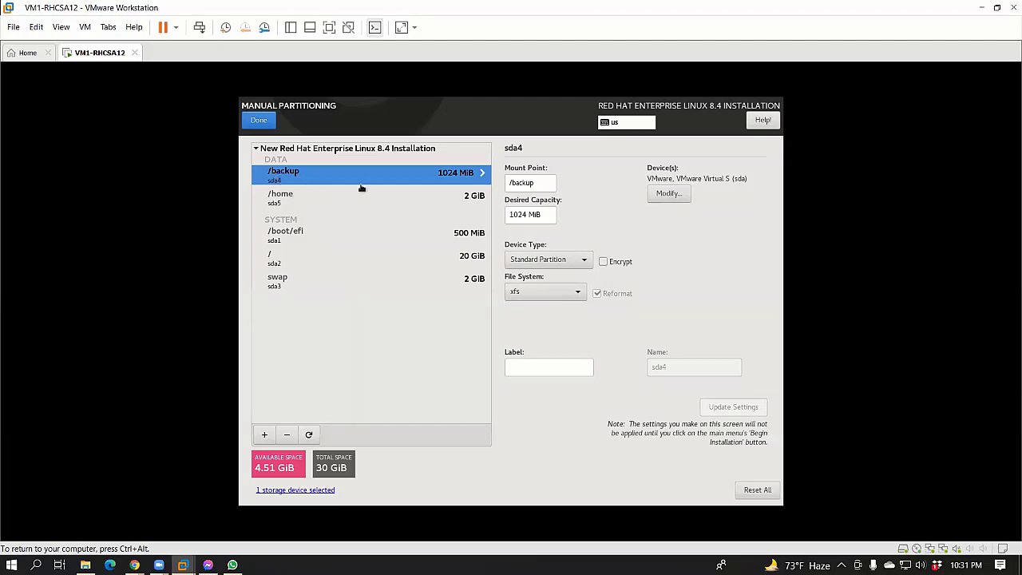
click(285, 257)
click(290, 202)
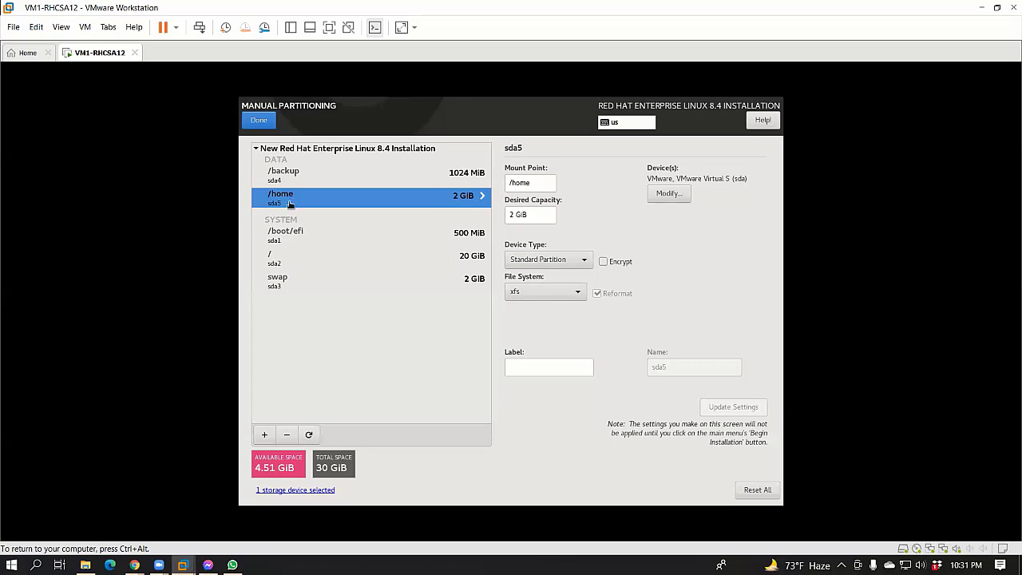
click(281, 257)
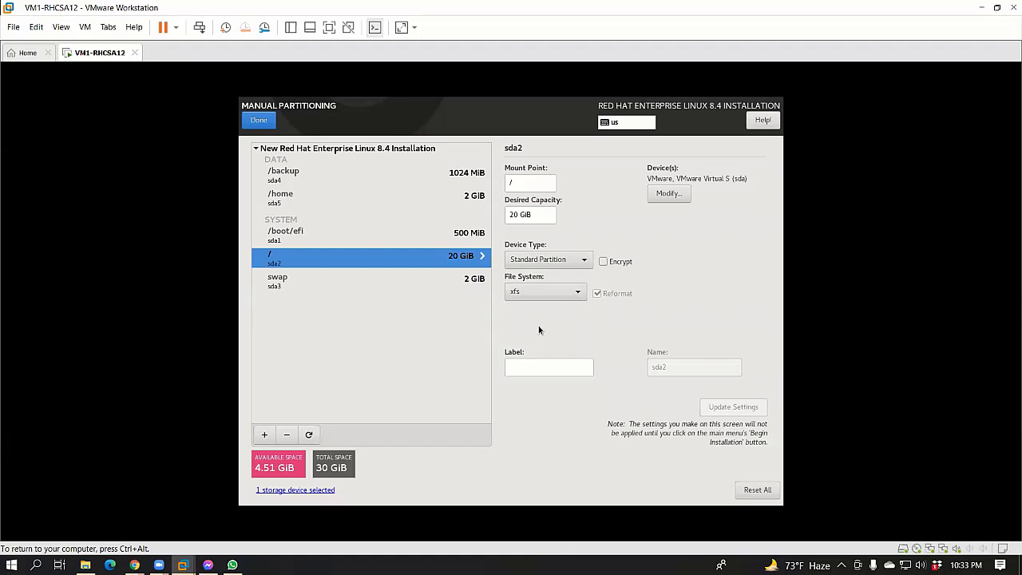
Step: Release keyboard and mouse from the virtual machine with Ctrl+Alt
key(ctrl+alt)
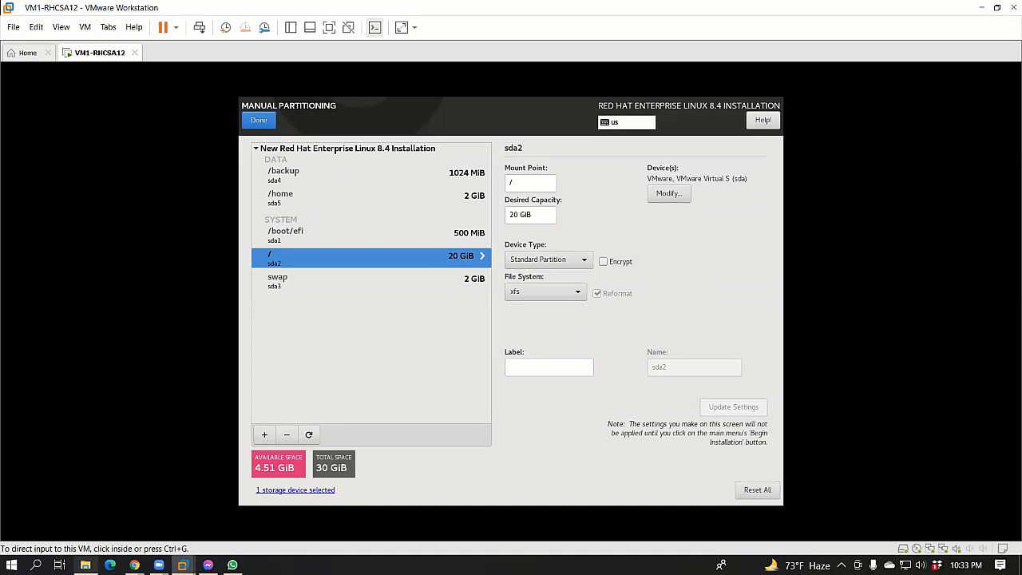
Step: Review the Music folder's Location path in its Properties and cancel without changes
click(85, 564)
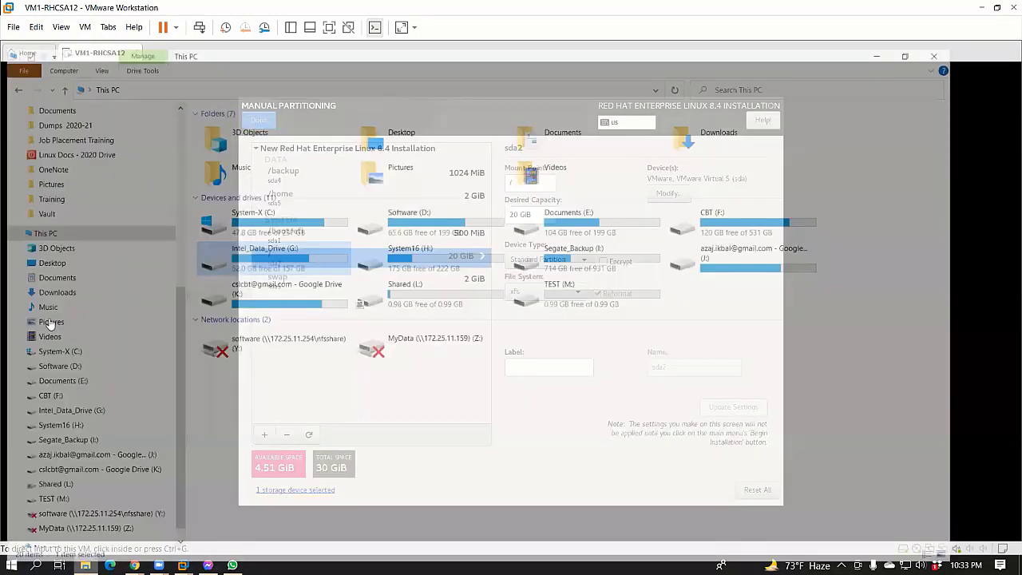
scroll(58, 299, down, 1)
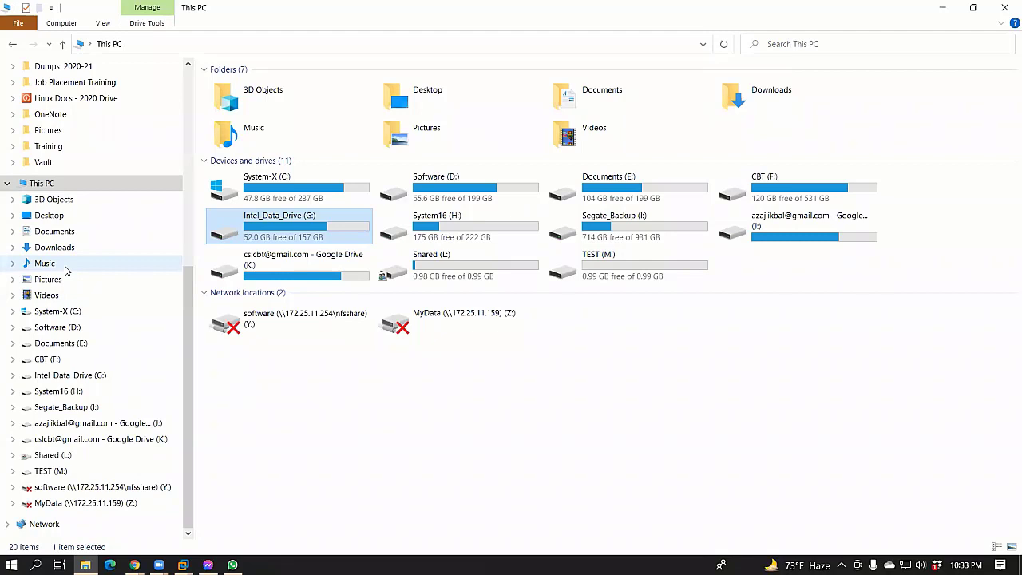
right_click(71, 269)
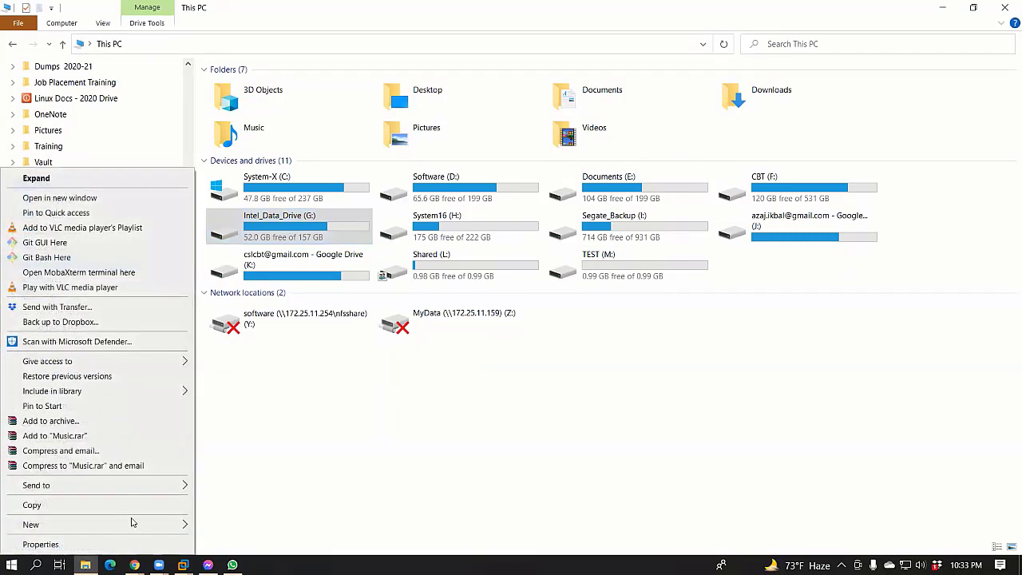
click(110, 545)
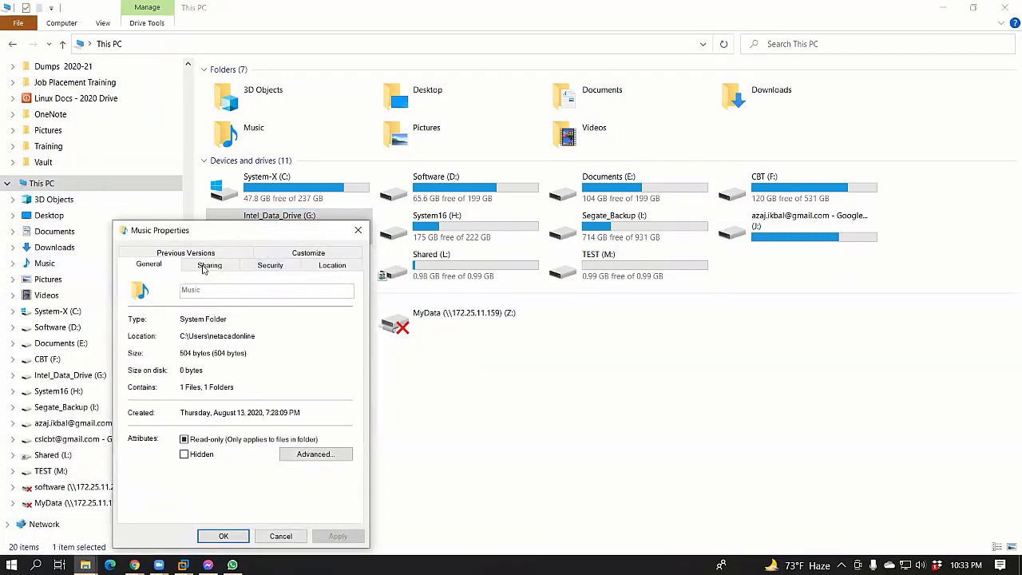
click(329, 268)
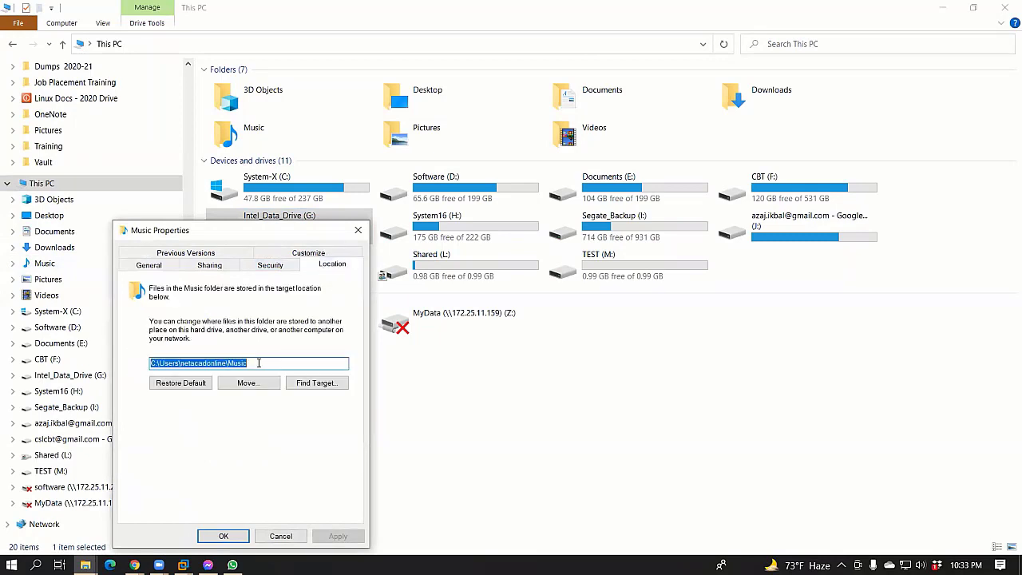
click(259, 363)
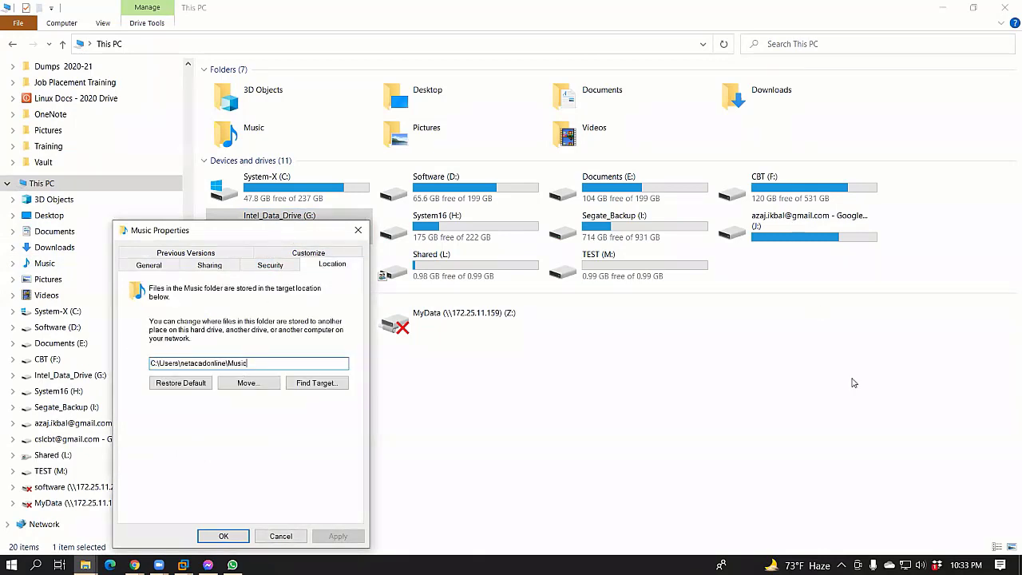
drag(240, 230, 747, 210)
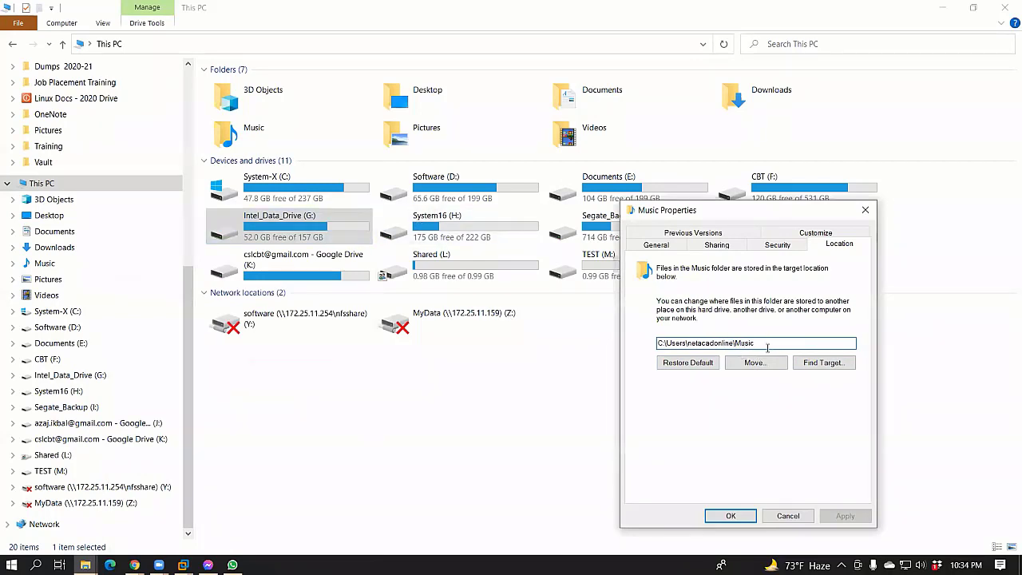
click(767, 348)
click(788, 517)
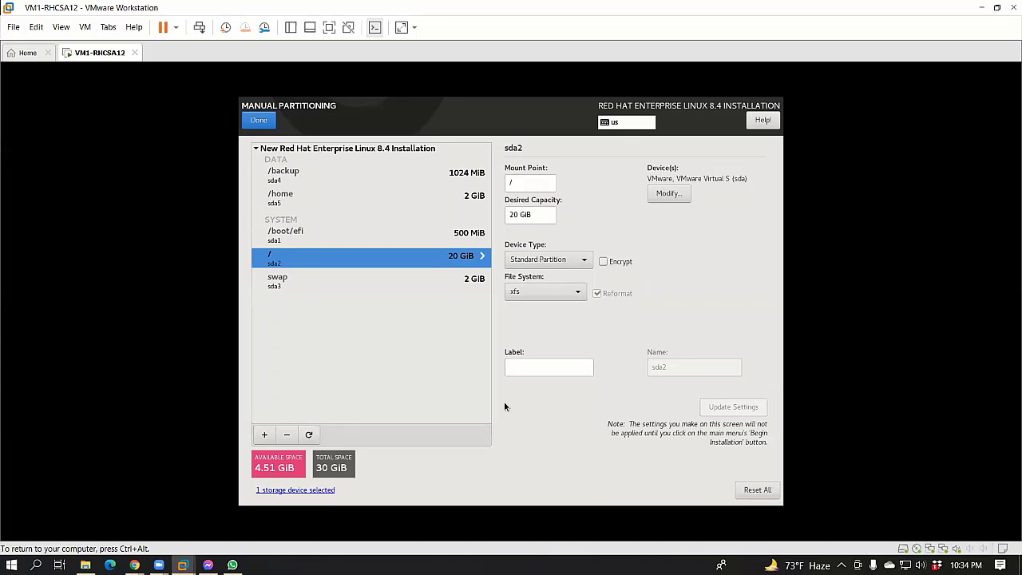
Step: Release input from the virtual machine and switch to the web browser
key(ctrl+alt)
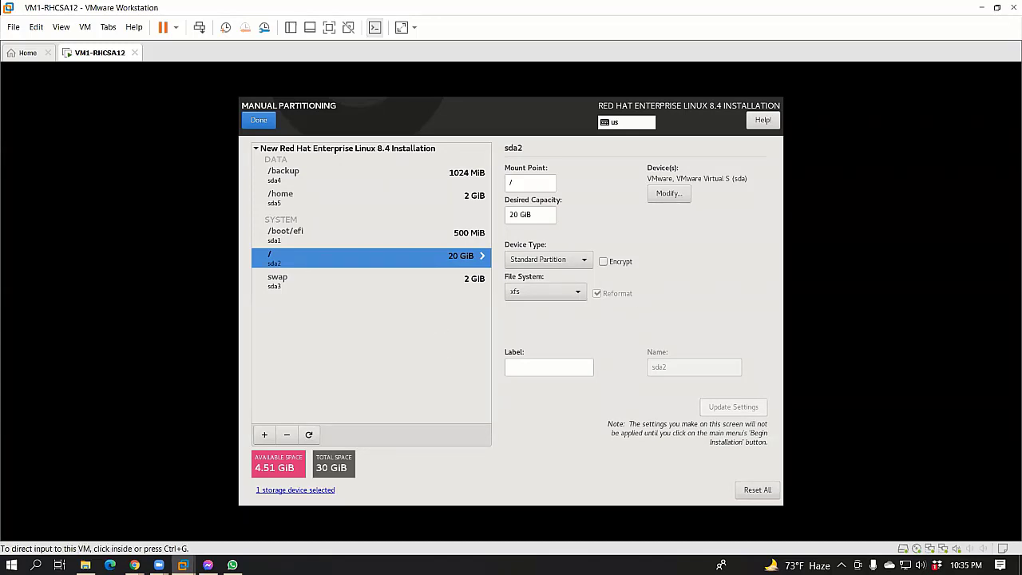
key(alt+Tab)
Step: Search Google for /biosboot, then for /biosboot root
text(/)
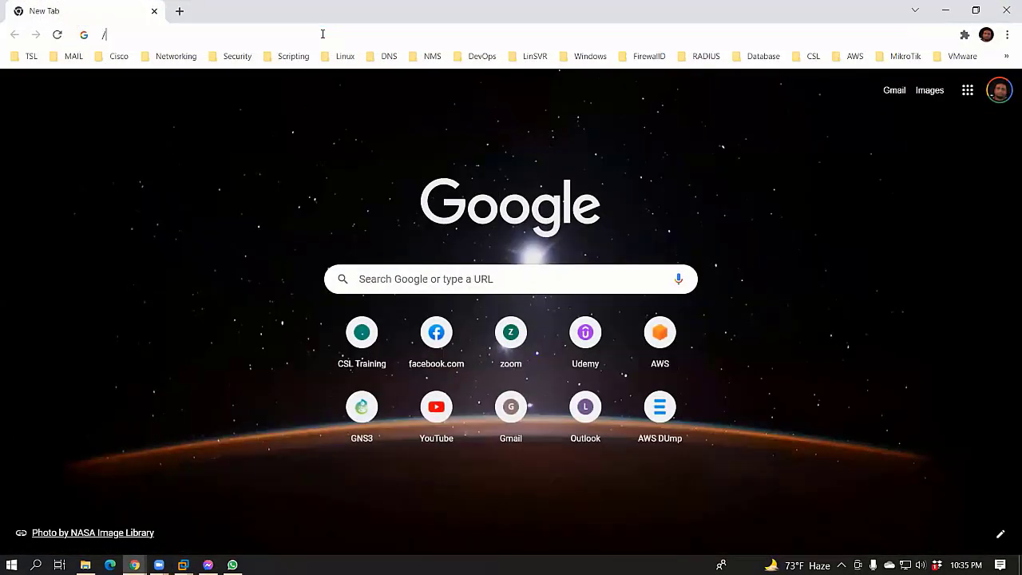
text(bios)
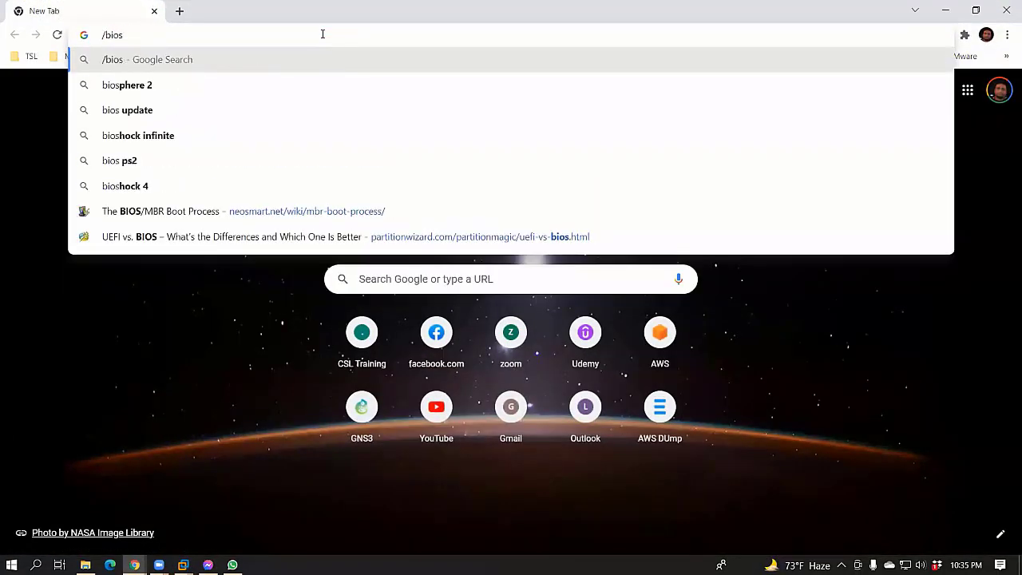
text(boot)
key(Return)
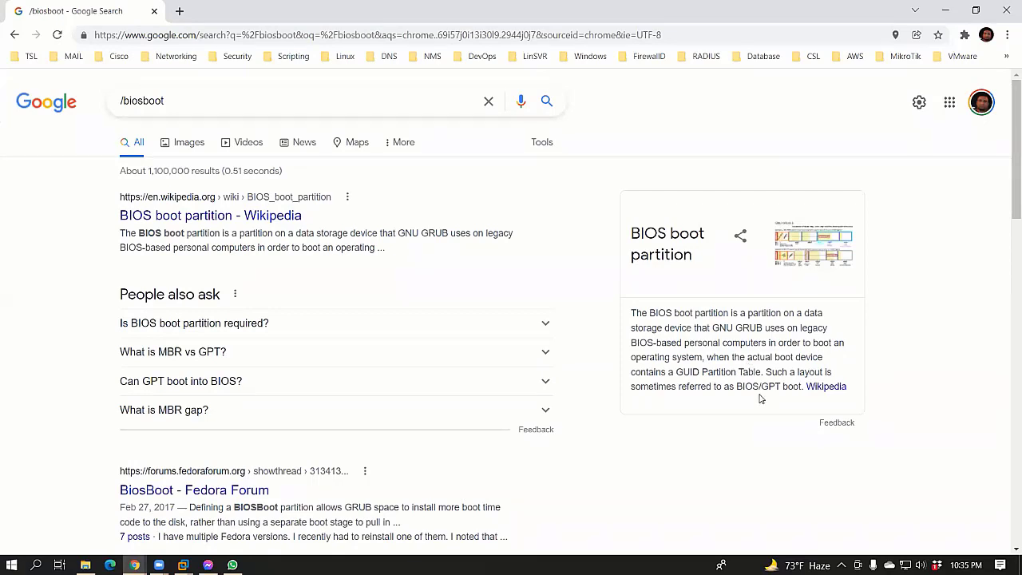
click(180, 102)
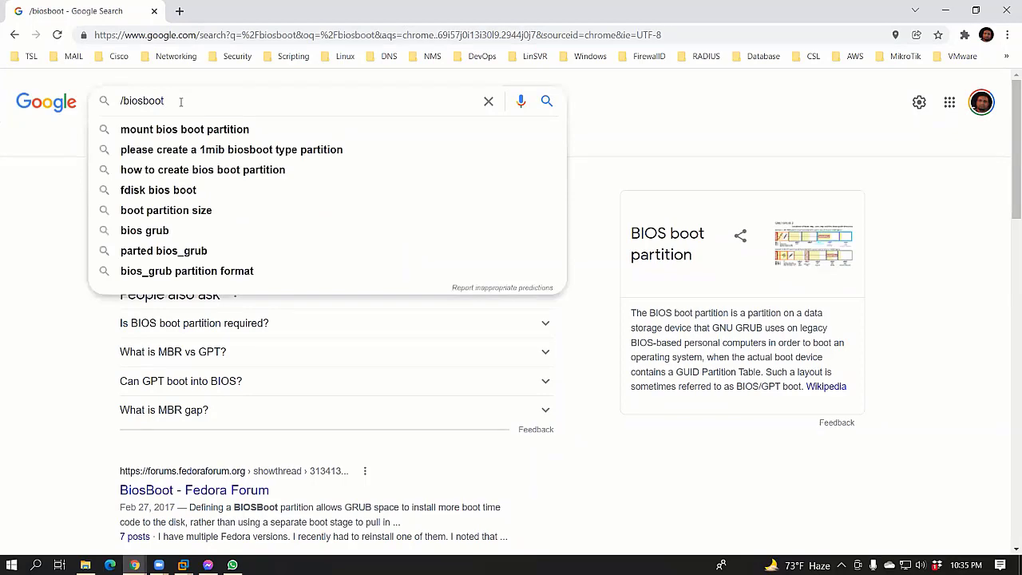
text(root)
key(Return)
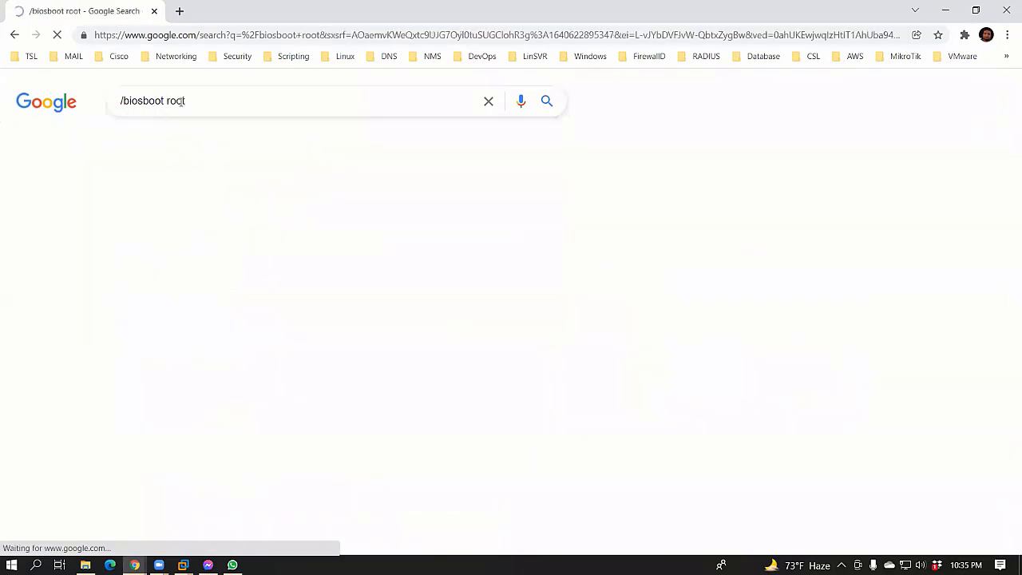
Step: Refine the search to '/biosboot redhat' and open the Red Hat BIOS boot partition article
double_click(177, 101)
text(rred)
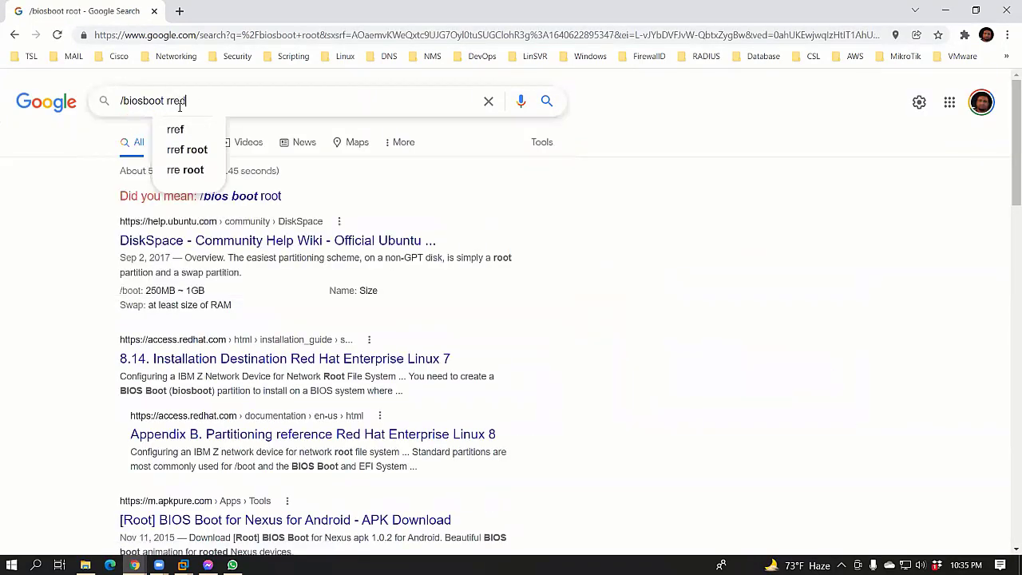
text(hat)
key(Return)
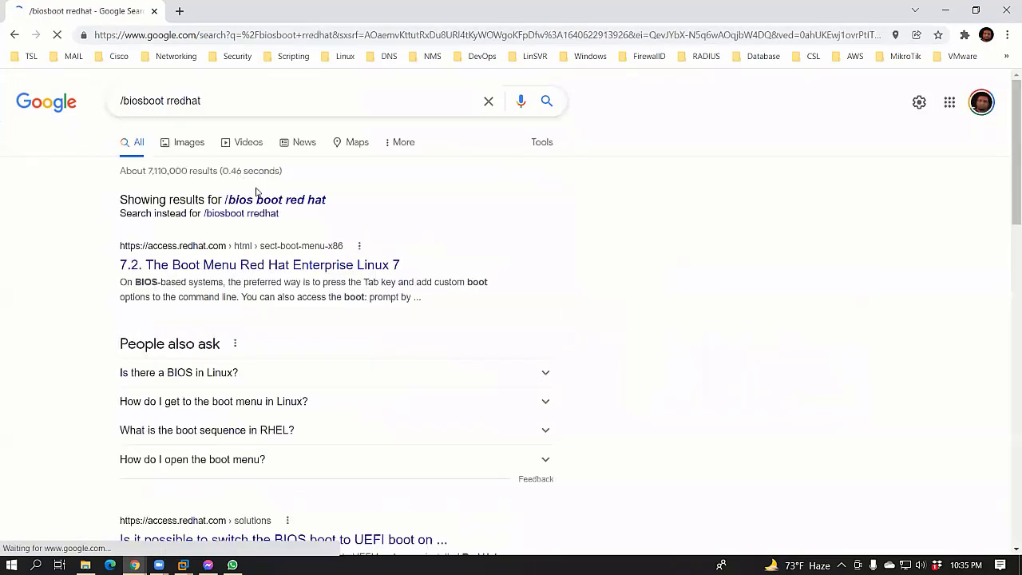
click(171, 100)
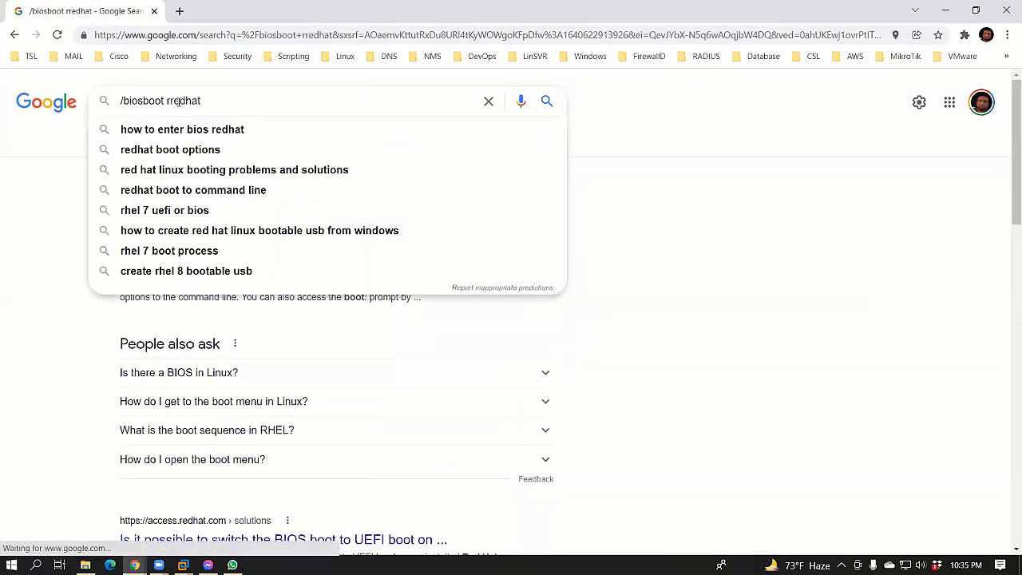
key(BackSpace)
key(Return)
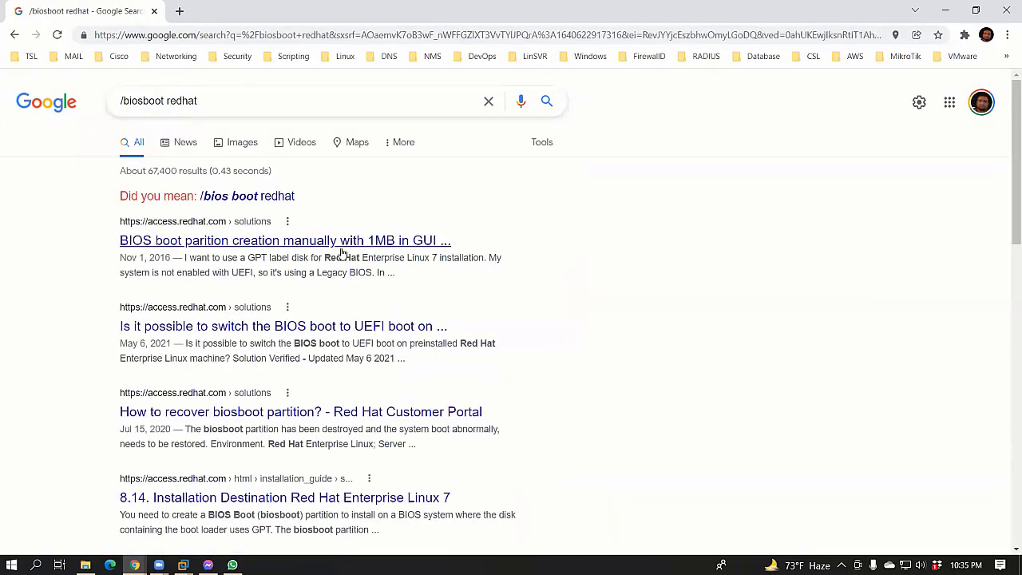
click(345, 242)
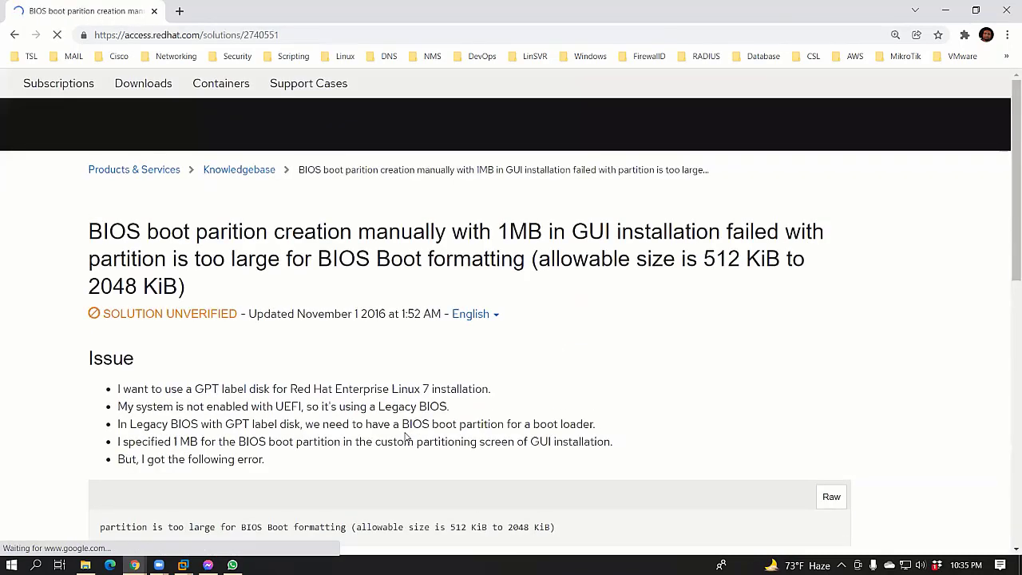
Step: Read the Red Hat article, highlighting the note about using a Legacy BIOS
scroll(423, 447, down, 5)
scroll(416, 433, up, 3)
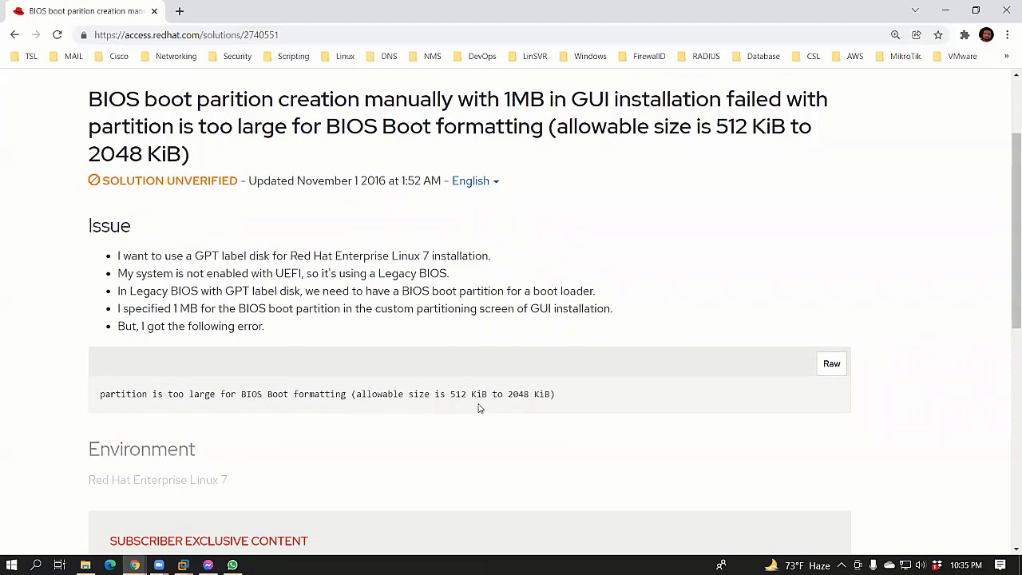
scroll(479, 408, down, 2)
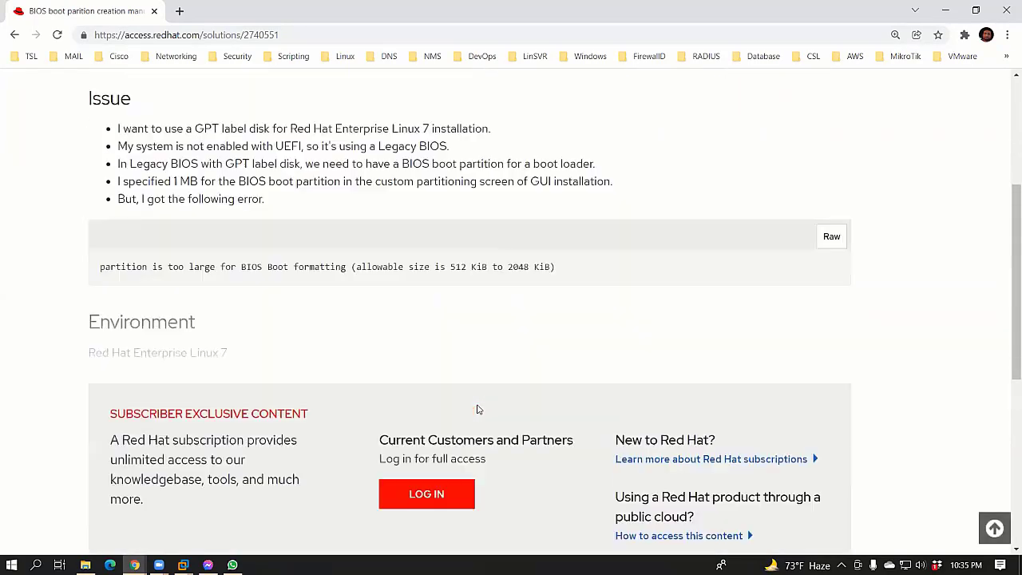
scroll(479, 408, up, 2)
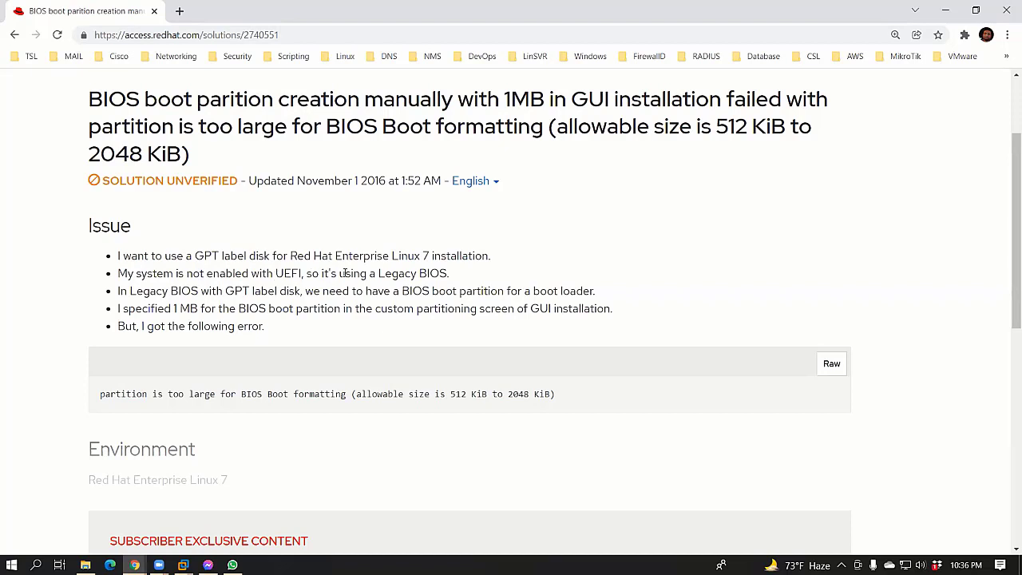
drag(349, 273, 455, 274)
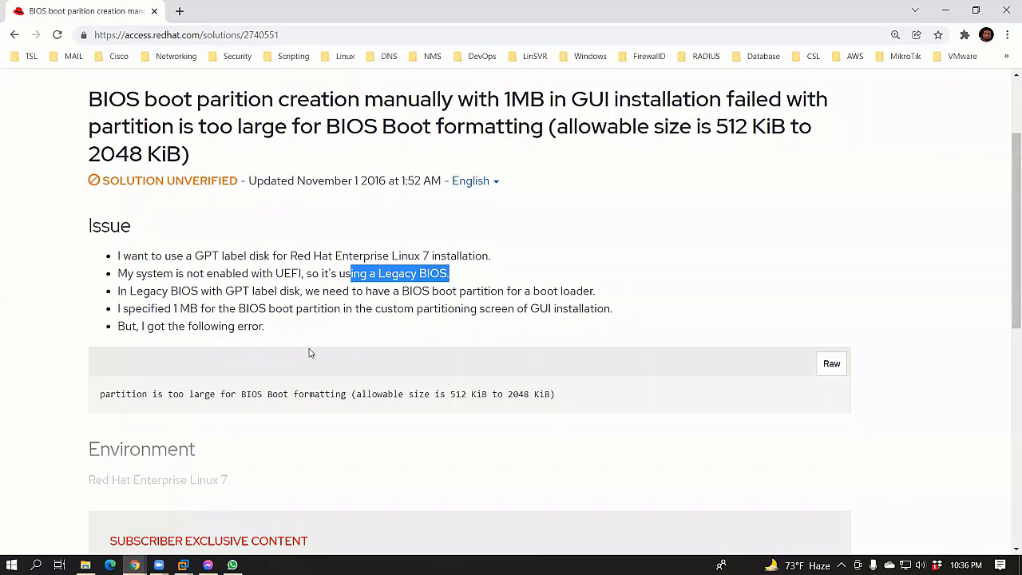
click(597, 312)
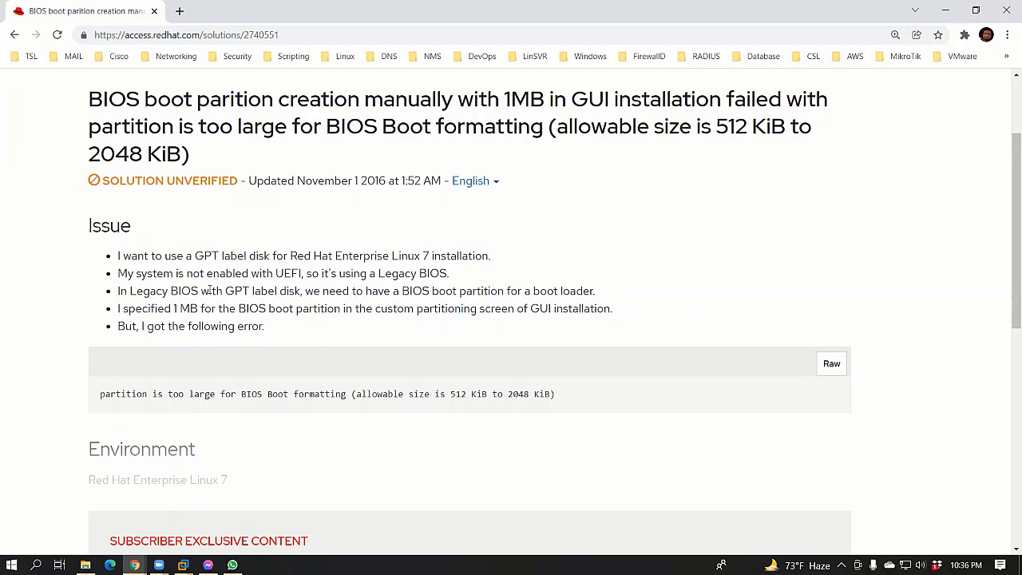
Step: Highlight the BIOS boot partition requirement and 1 MB sentence, then minimize Chrome
drag(170, 290, 622, 293)
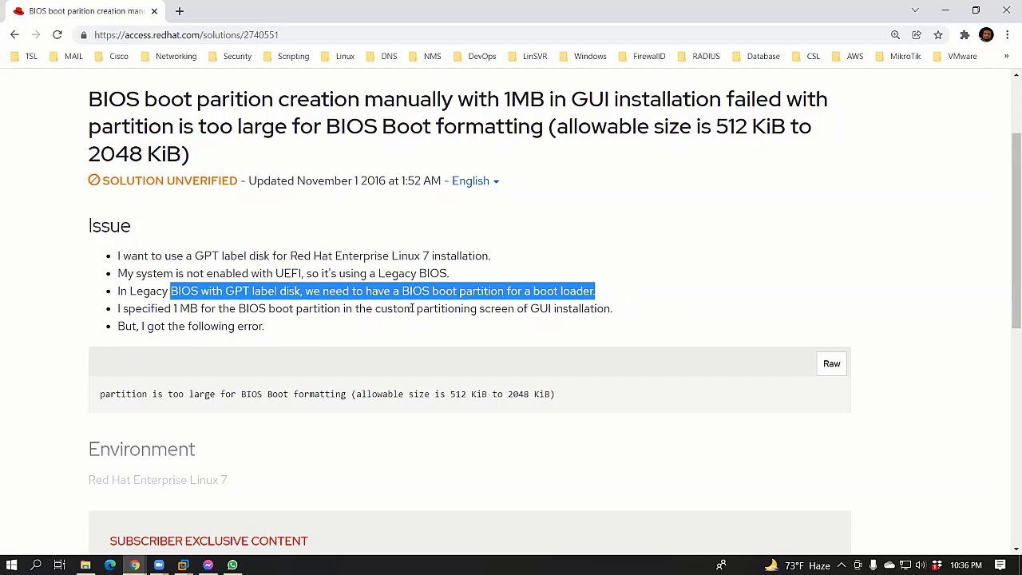
click(294, 306)
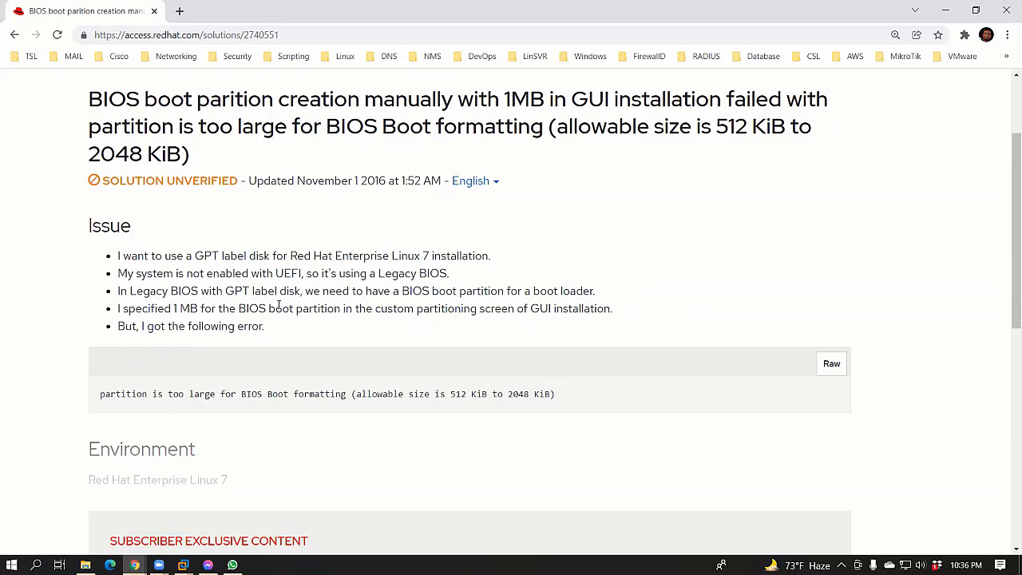
drag(142, 308, 668, 317)
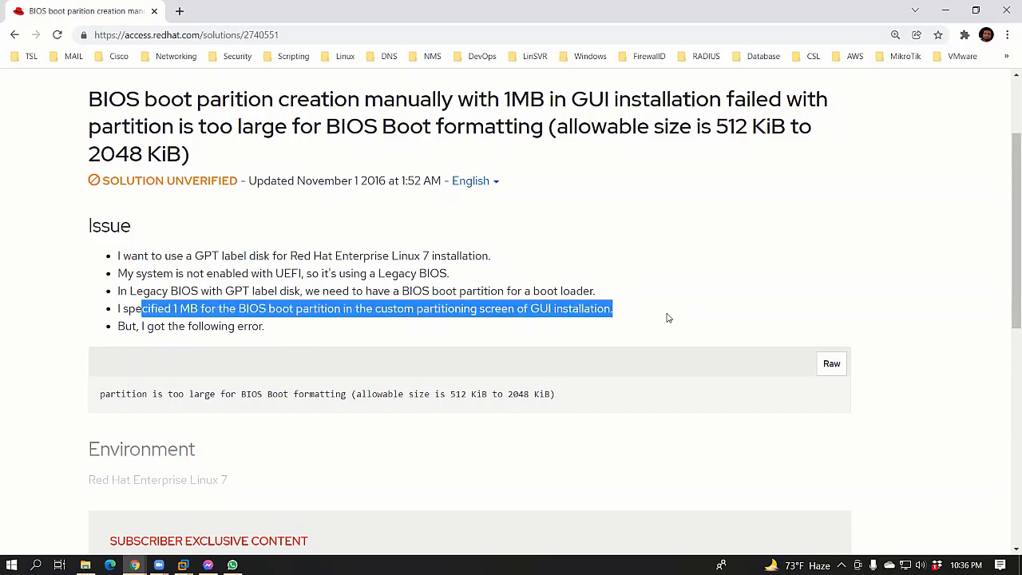
click(446, 316)
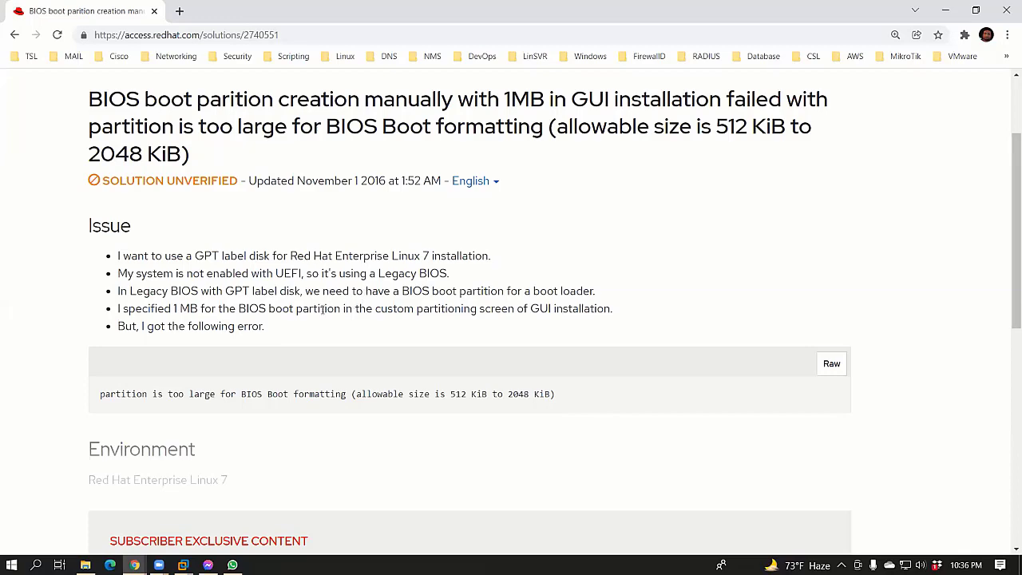
scroll(248, 291, up, 2)
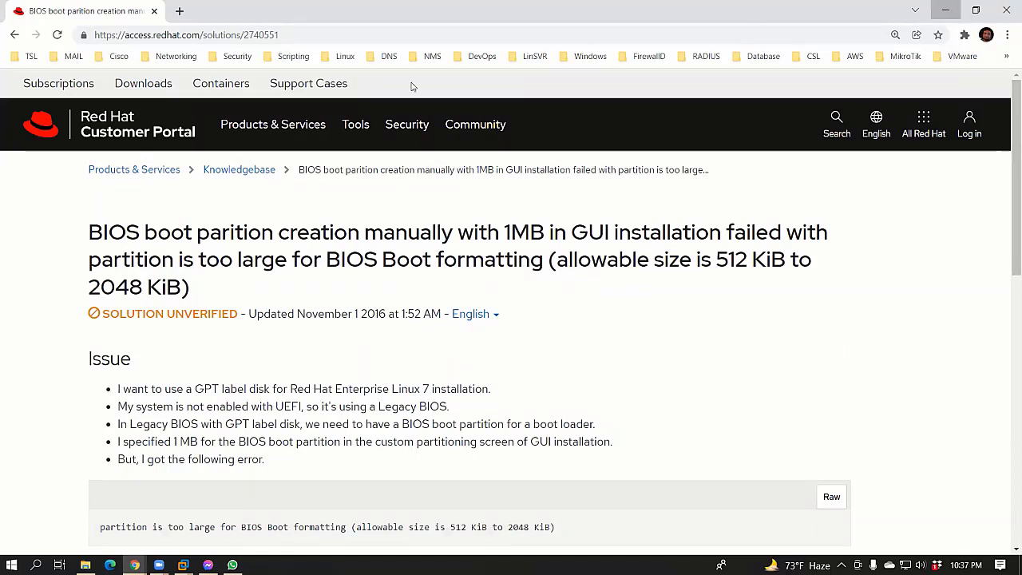
click(945, 10)
Step: Keep xfs as the root file system and cancel adding another mount point
click(547, 289)
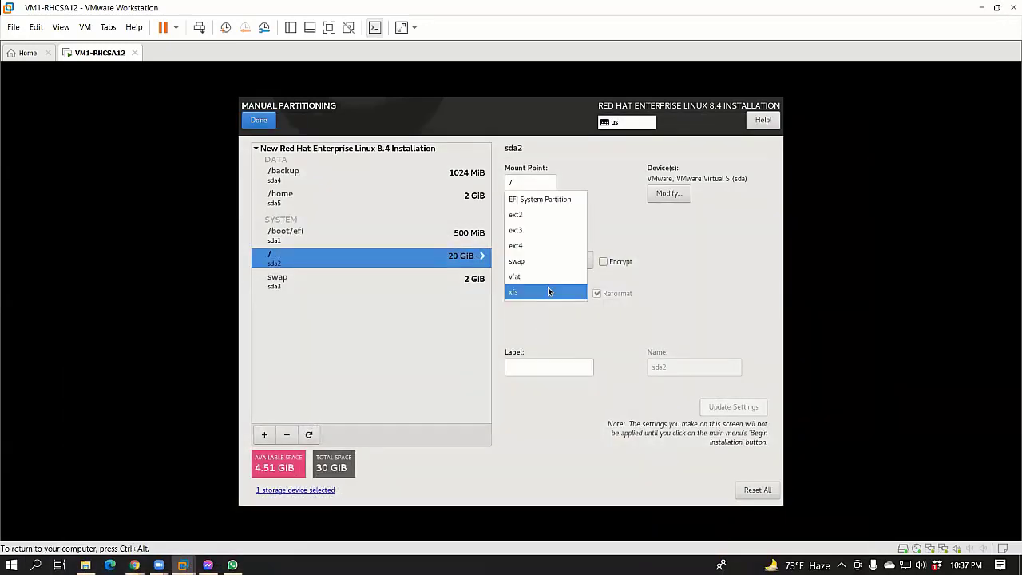
click(655, 274)
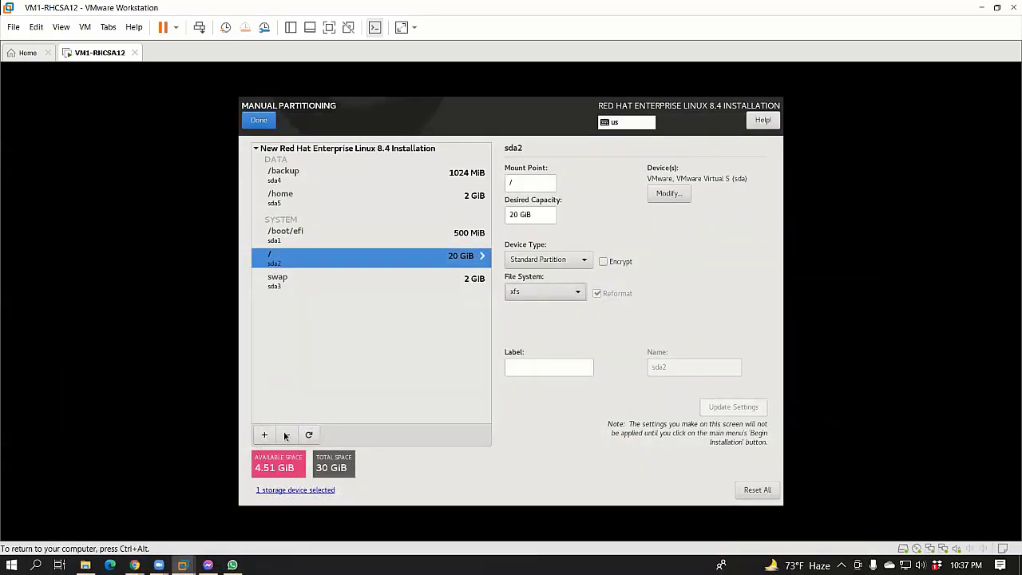
click(264, 434)
click(585, 299)
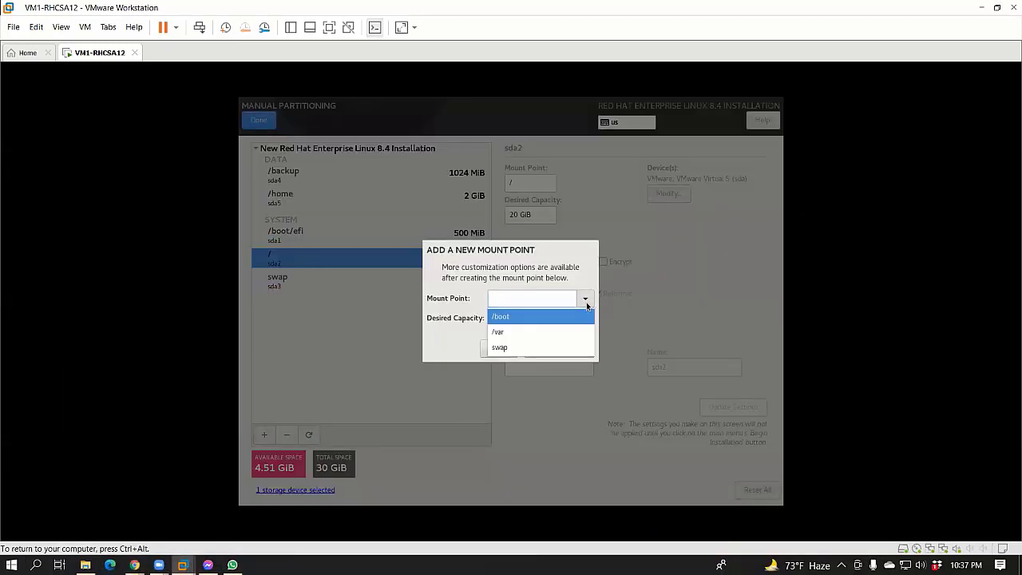
click(638, 294)
click(499, 347)
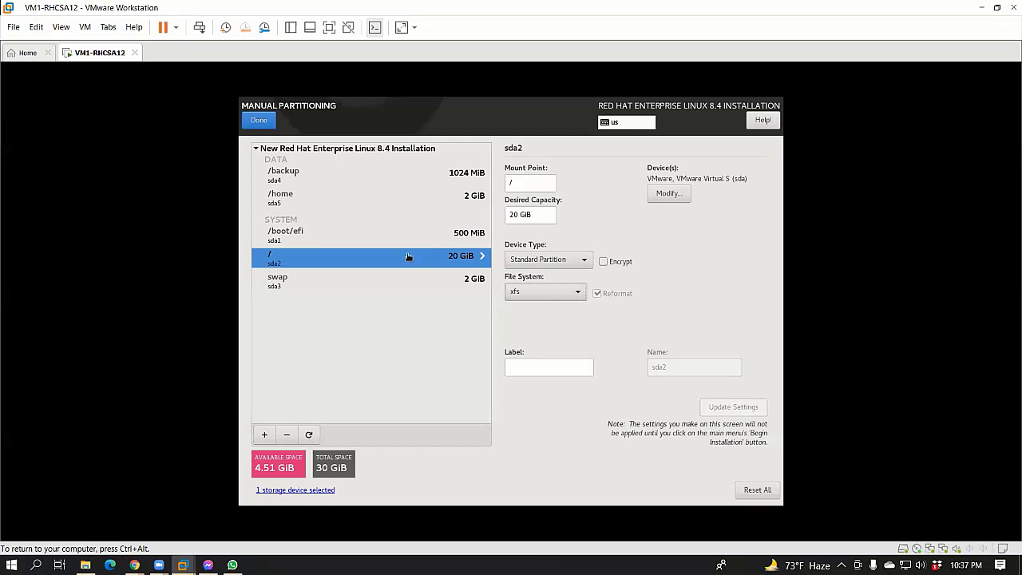
Step: Review the settings of the /home, root, swap and /boot/efi partitions
click(321, 198)
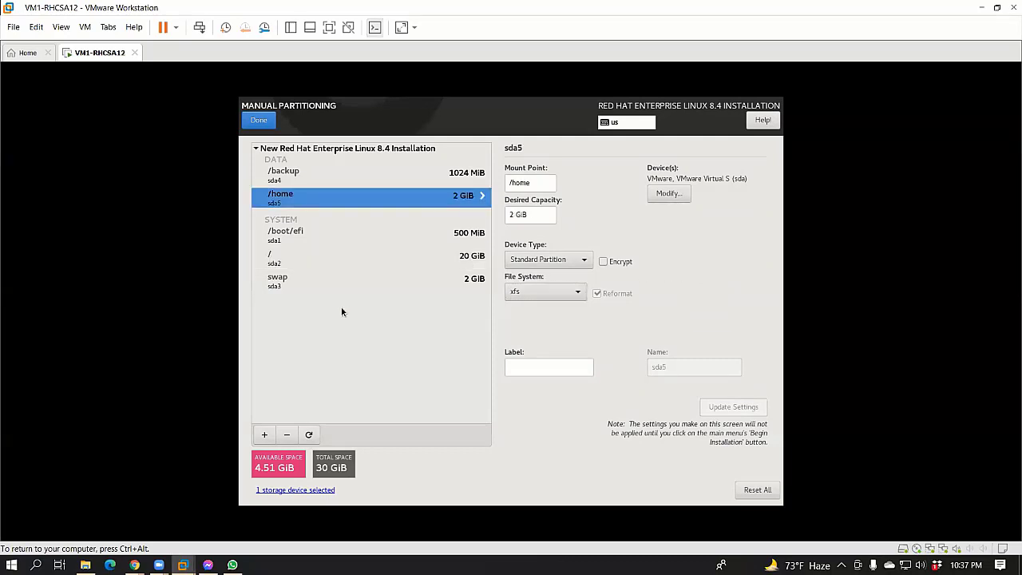
click(300, 255)
click(320, 286)
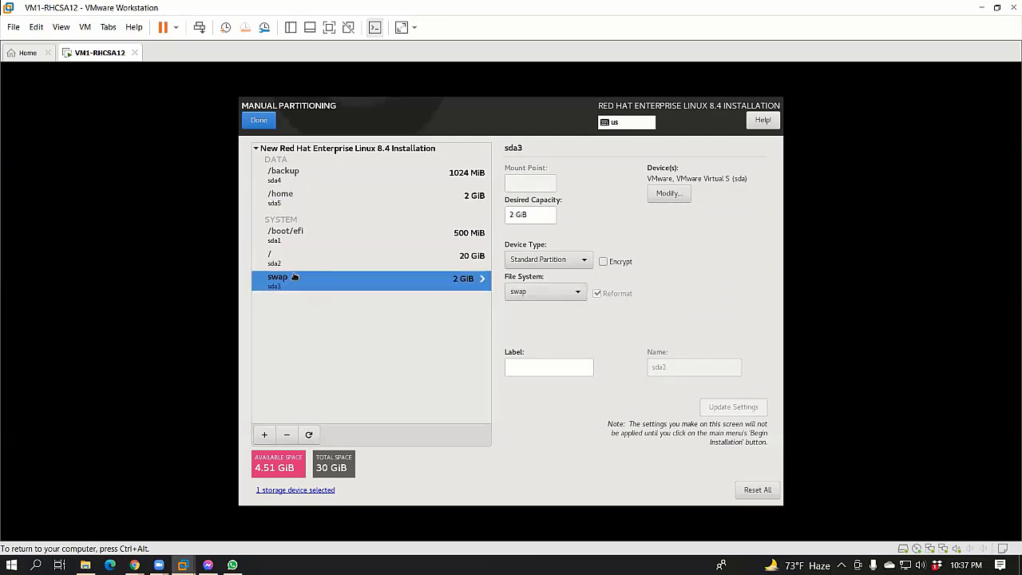
click(297, 236)
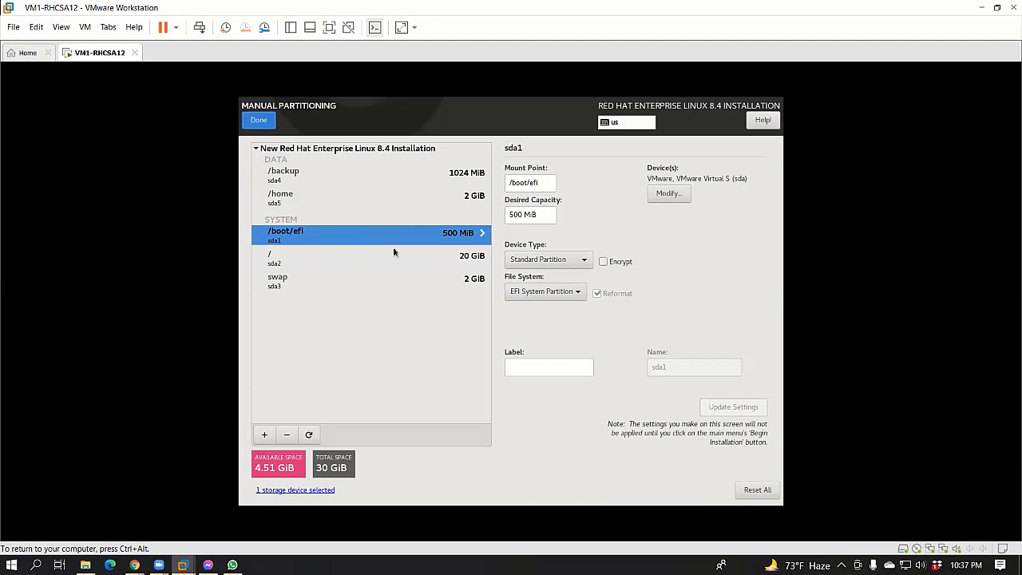
Step: Accept the partitioning changes, then return to the manual partitioning layout via Installation Destination
click(249, 123)
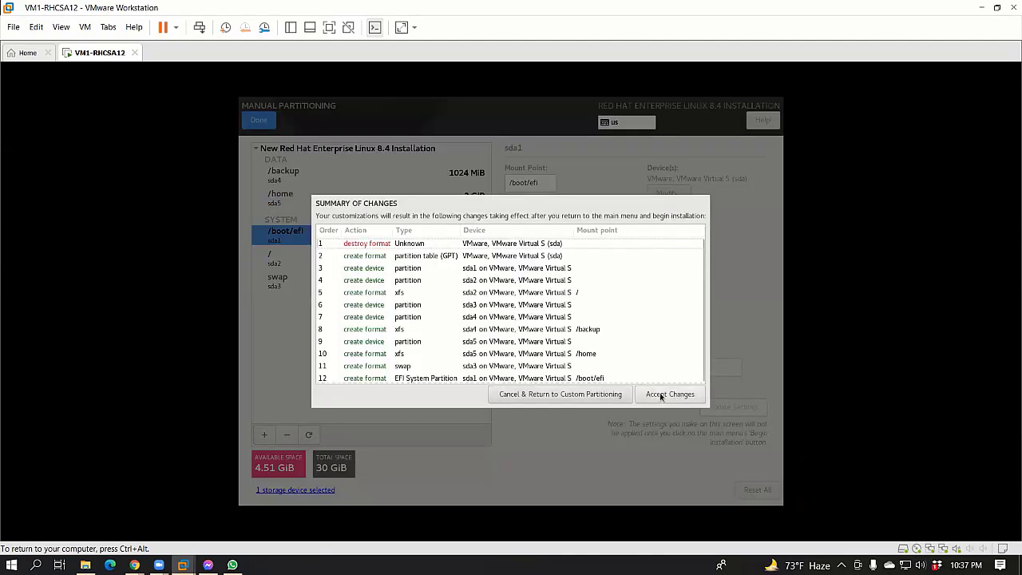
click(656, 394)
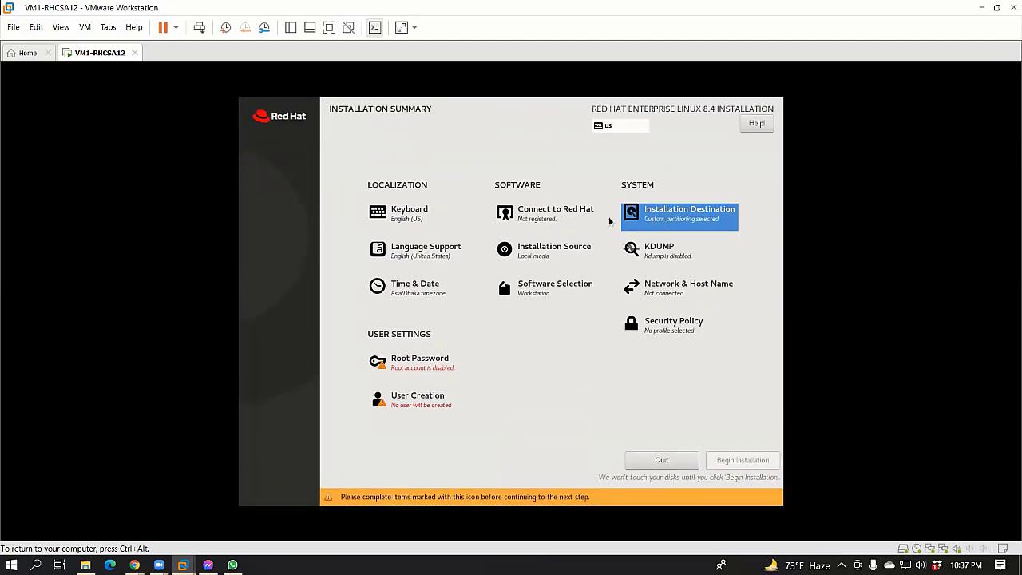
click(661, 227)
click(266, 123)
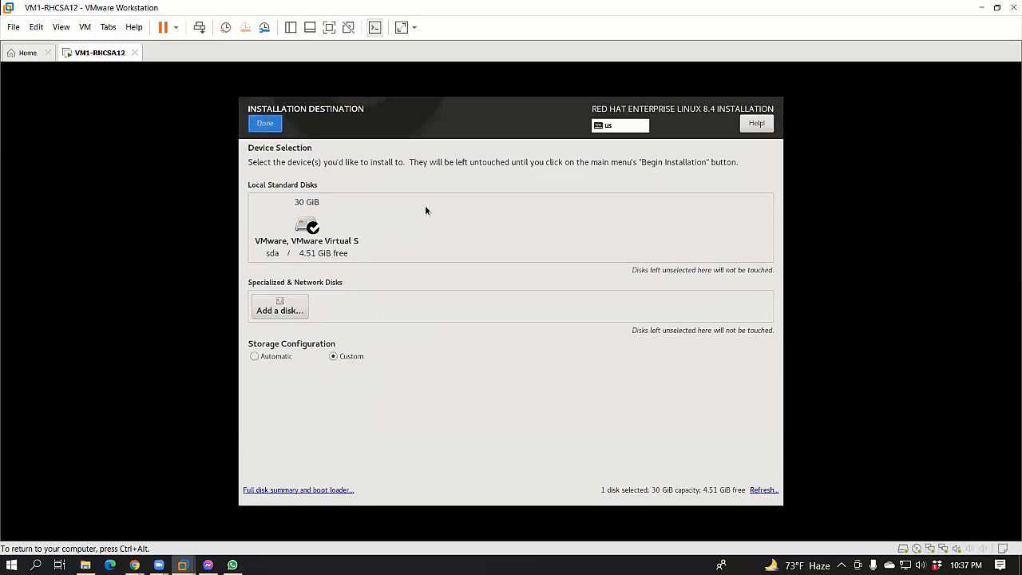
Step: Increase the swap partition's desired capacity to 3 GiB
click(293, 286)
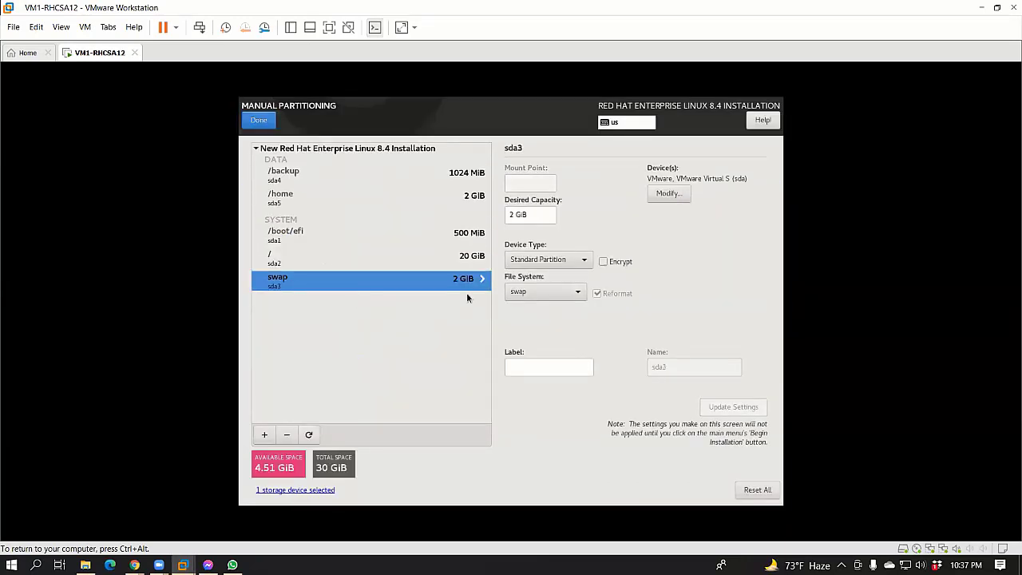
double_click(514, 215)
text(3)
click(736, 412)
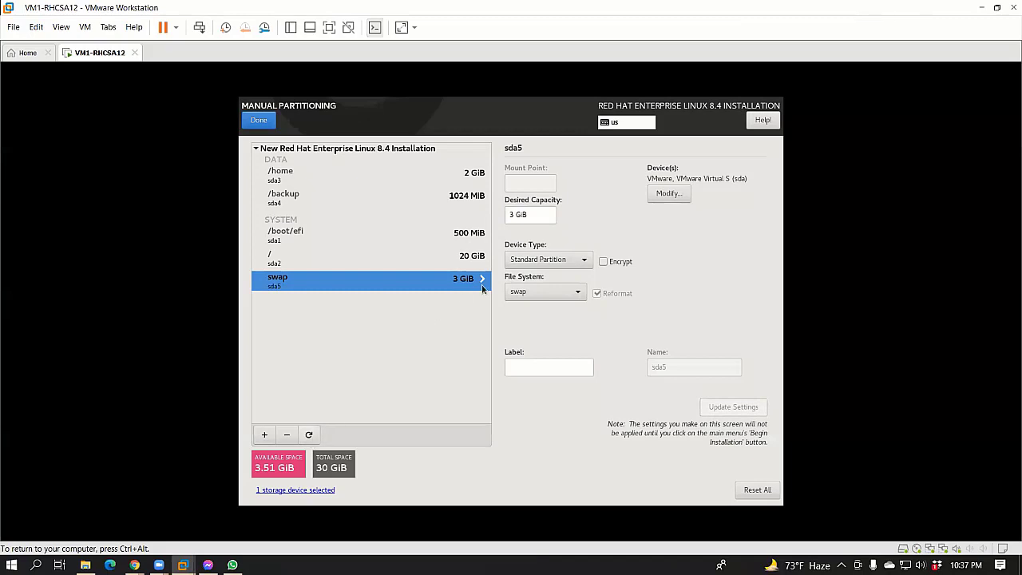
Step: Set swap back to 2 GiB, release input, and open the virtual machine's options menu
click(512, 217)
text(2)
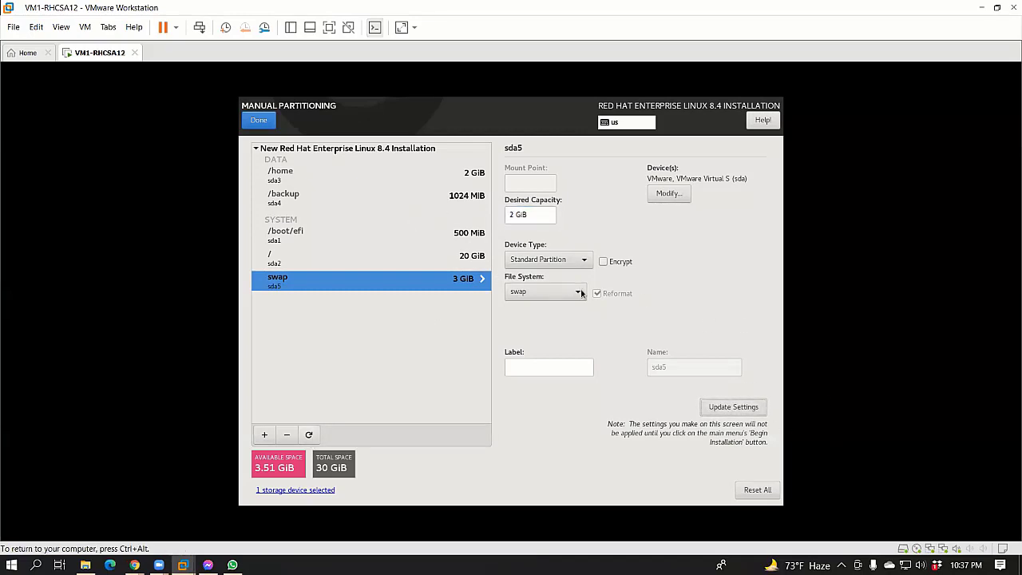
key(Return)
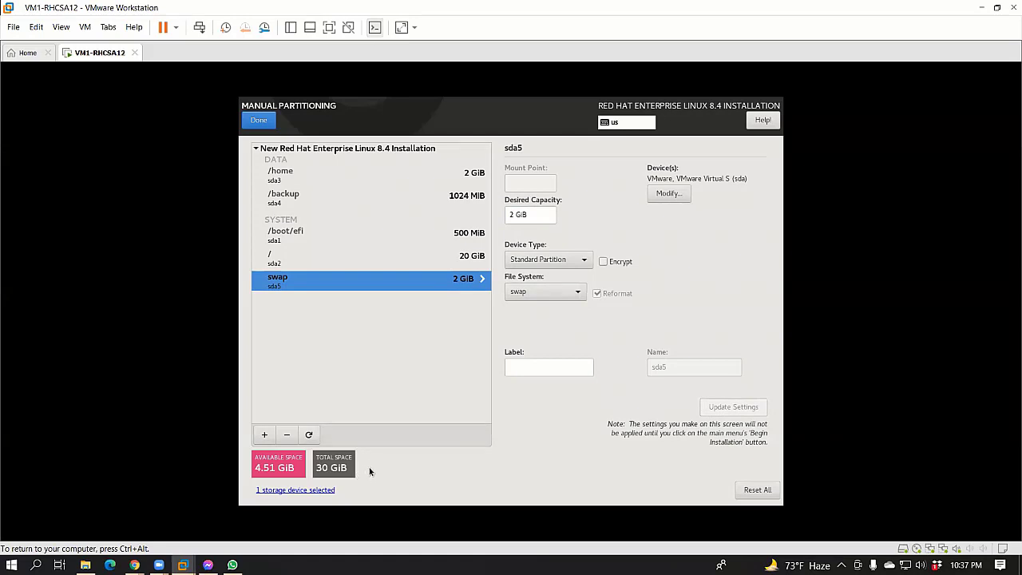
key(ctrl+alt)
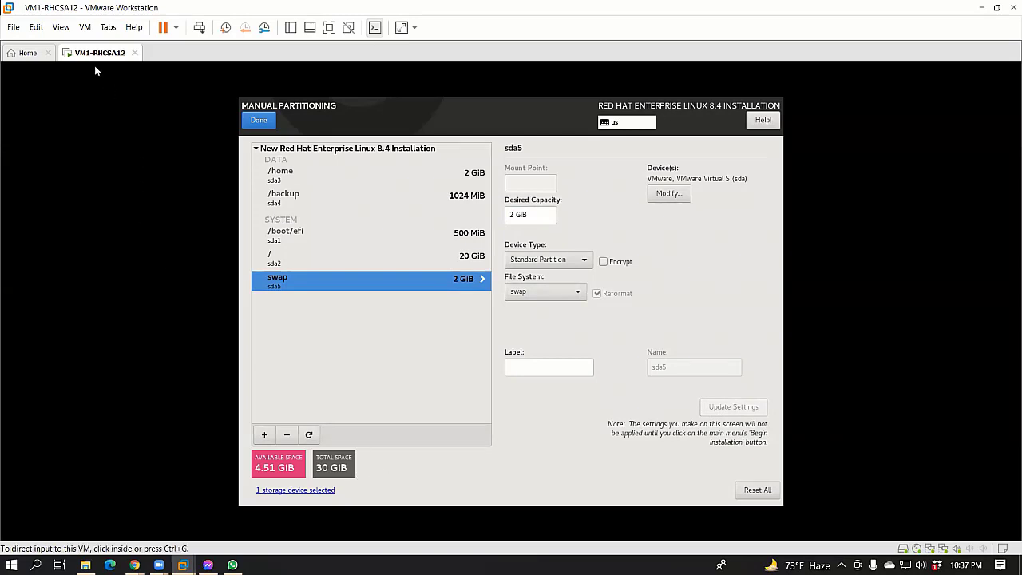
right_click(94, 54)
click(162, 229)
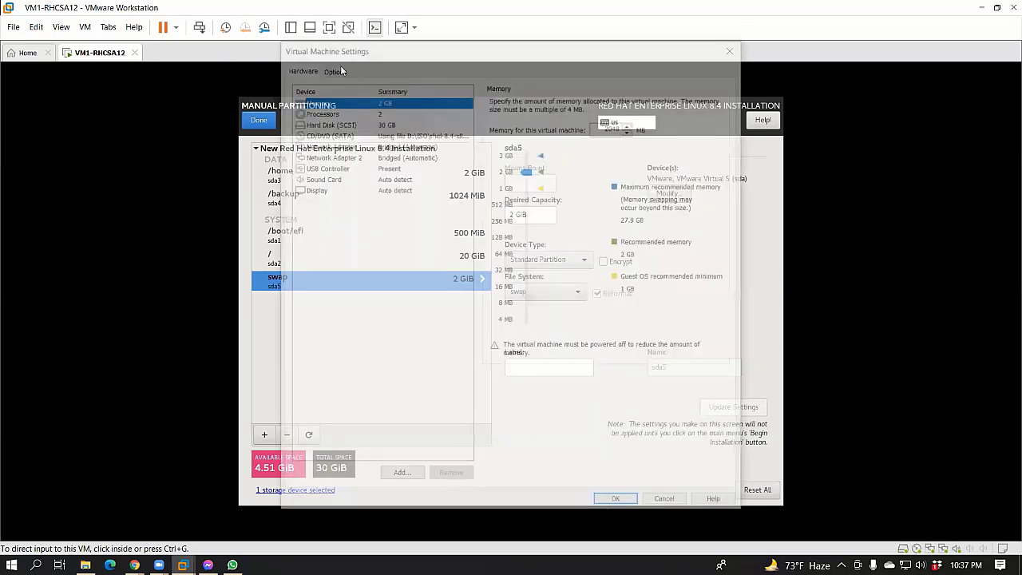
click(338, 69)
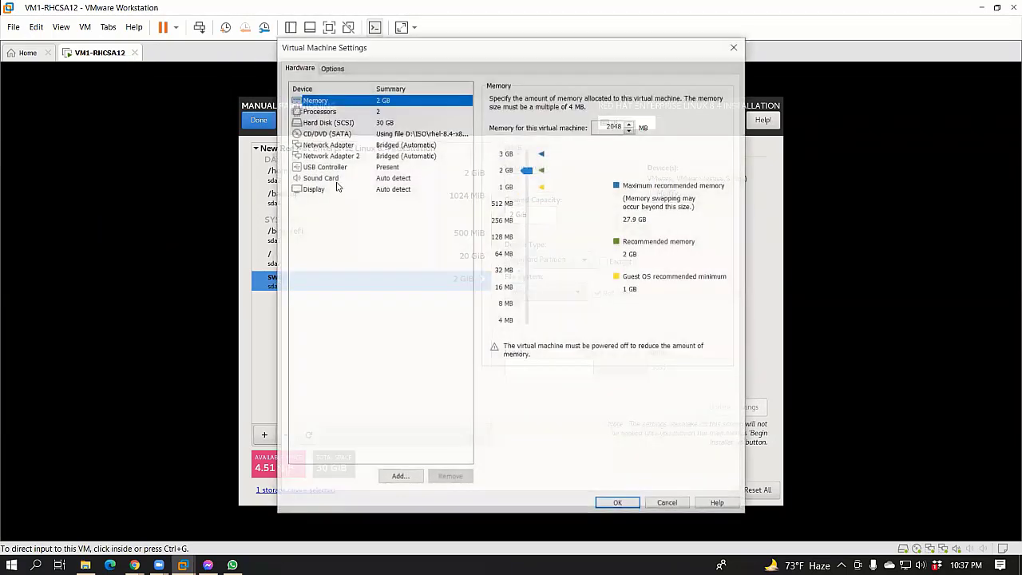
key(End)
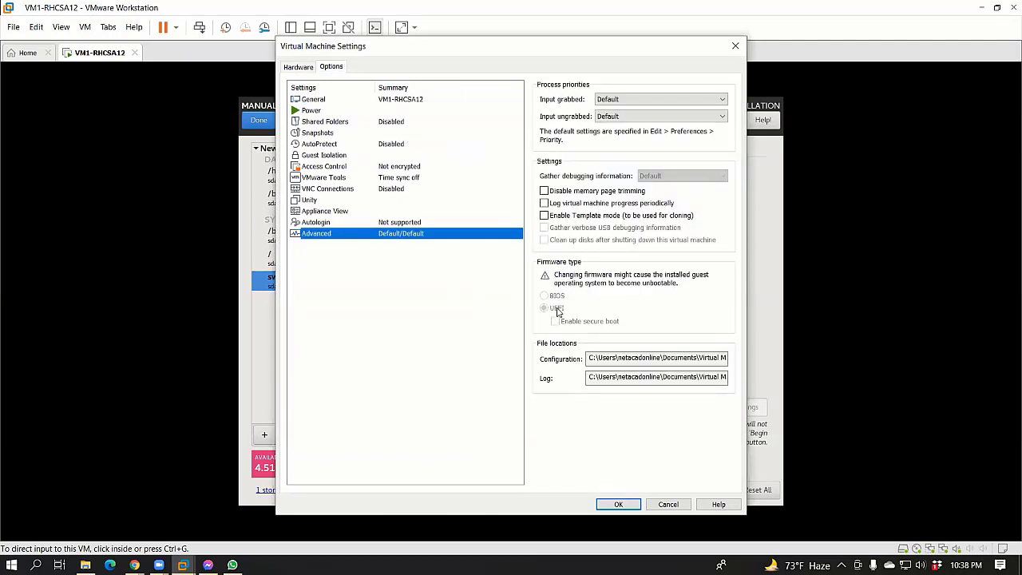
click(664, 504)
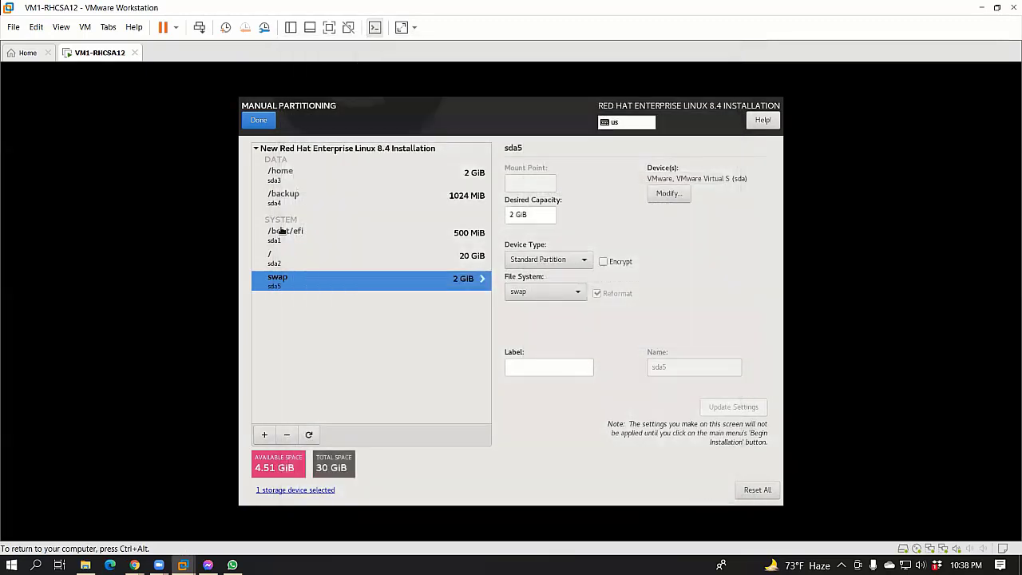
Step: Check the /boot/efi and swap partitions, finish partitioning, and accept the Summary of Changes
click(297, 230)
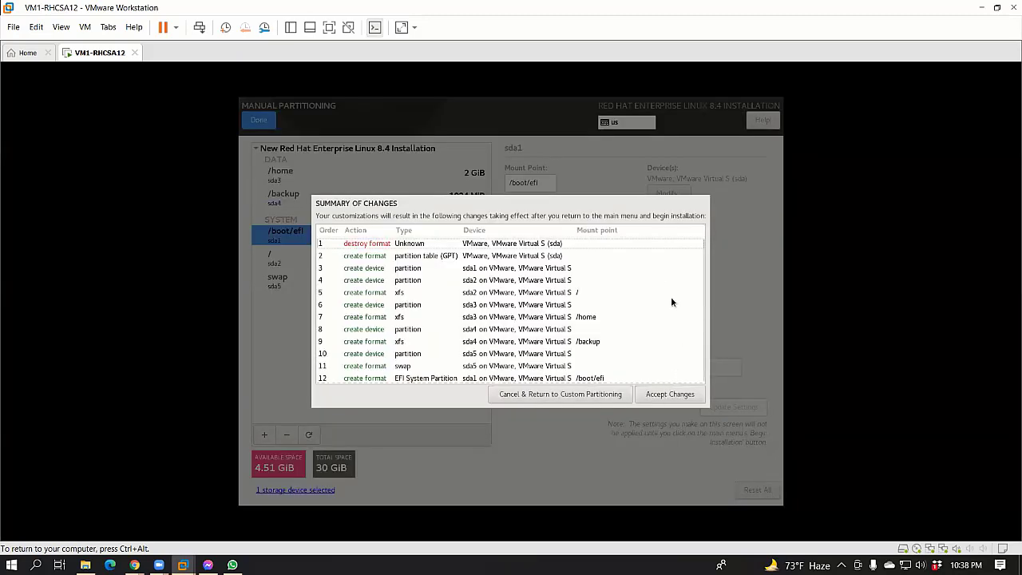
click(655, 396)
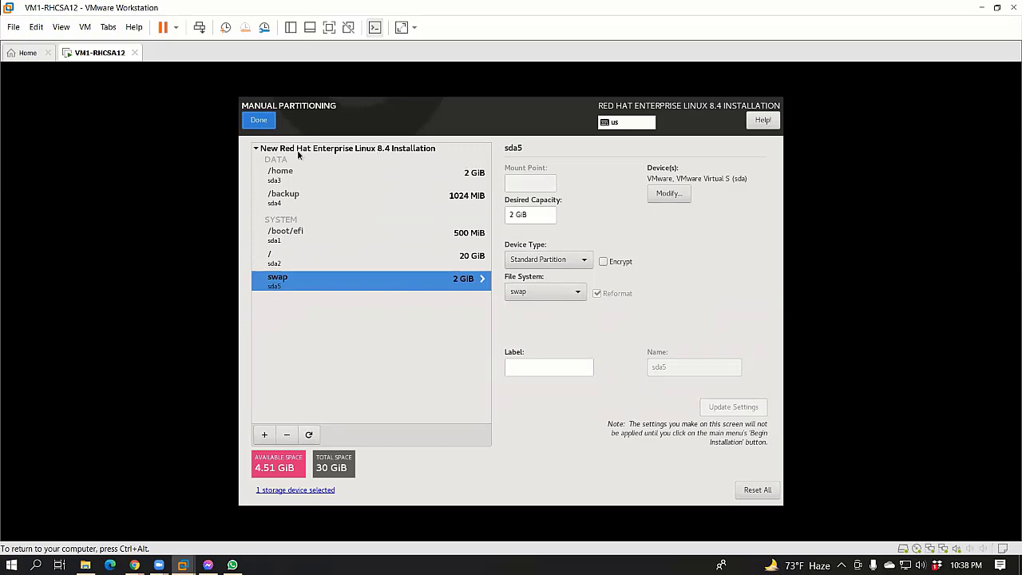
click(259, 120)
click(680, 383)
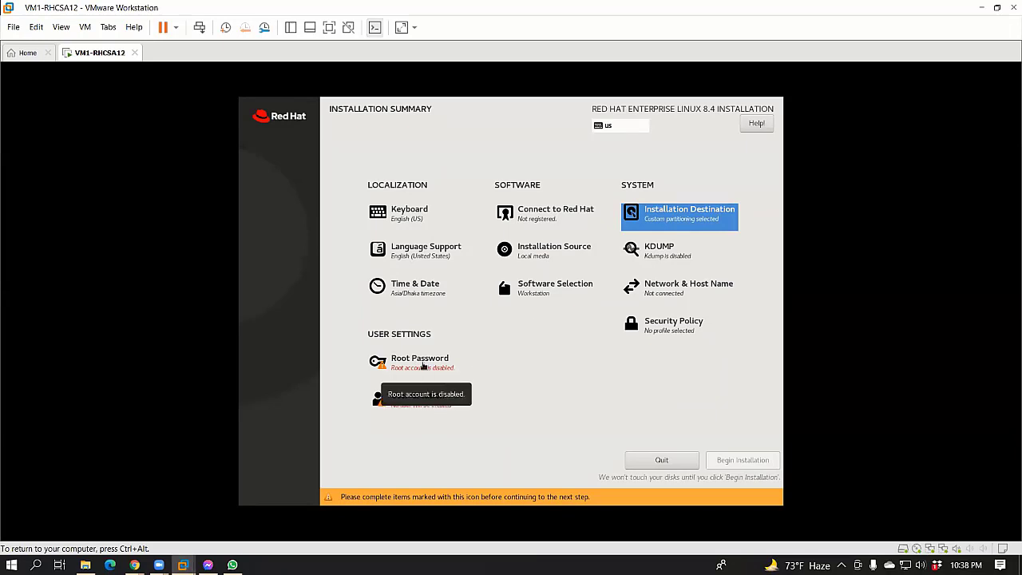
Step: Enter and confirm the root password for RHEL 8.4, accepting the weak-password warning
click(424, 367)
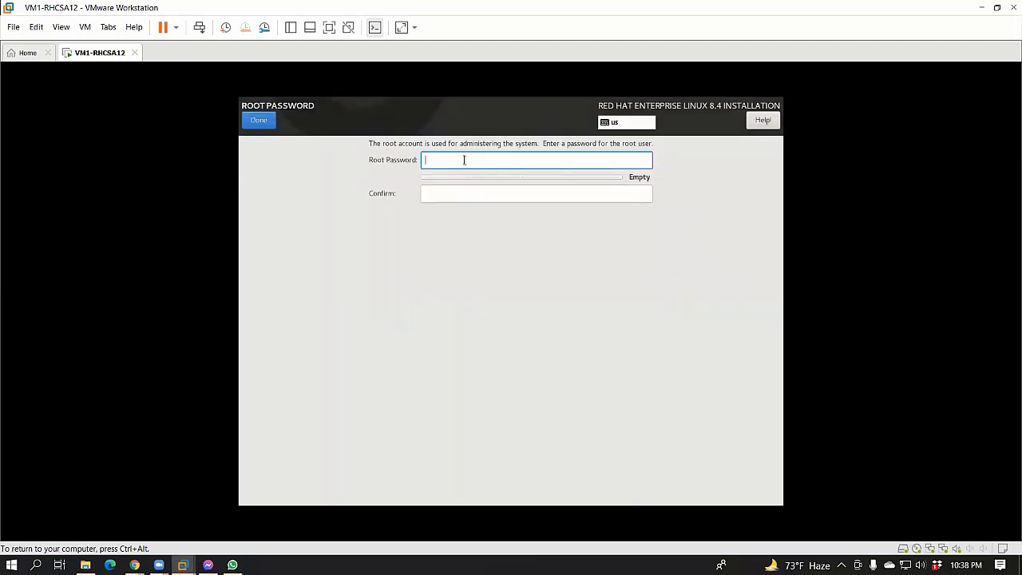
text(******)
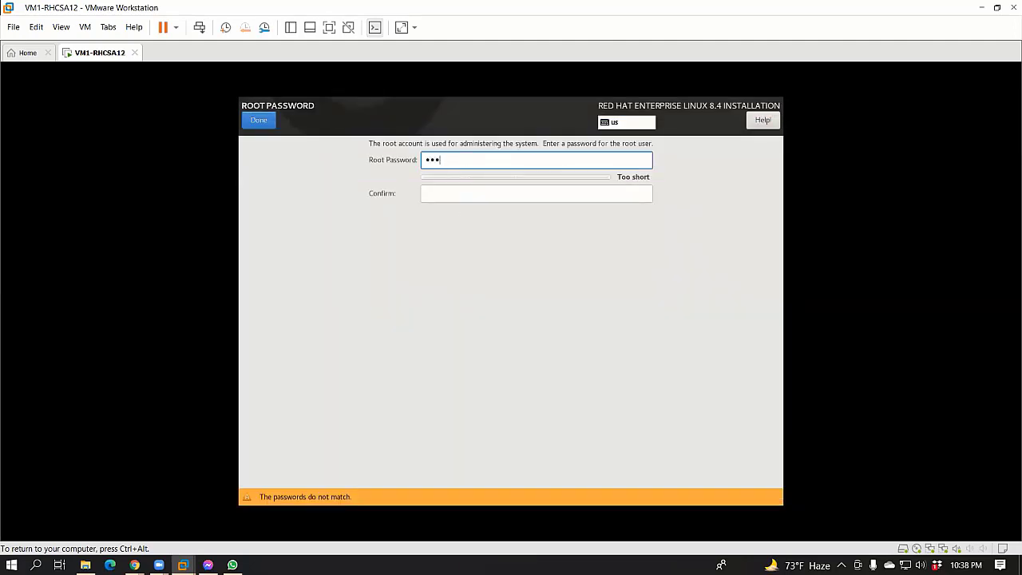
key(Tab)
text(******)
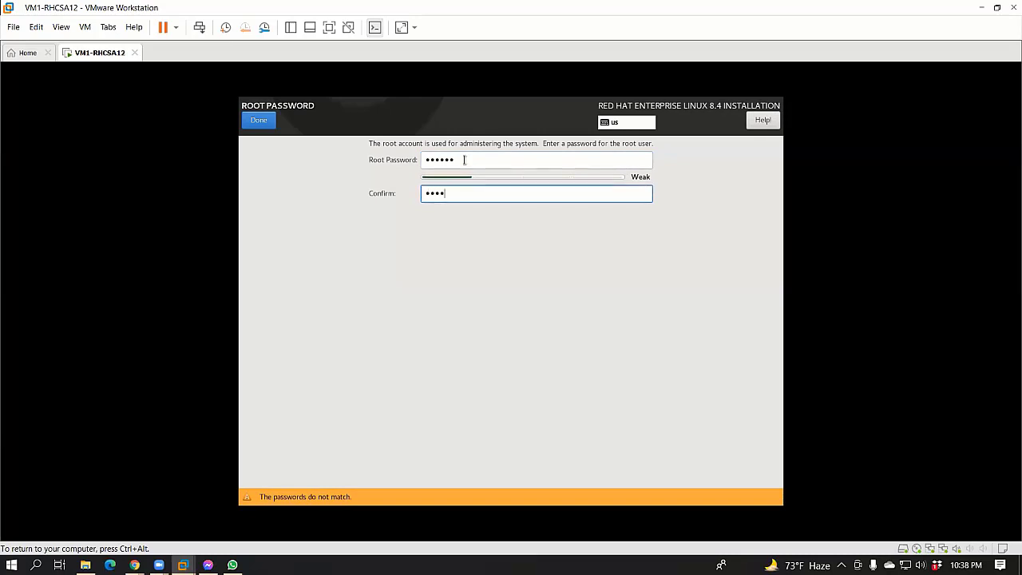
click(253, 126)
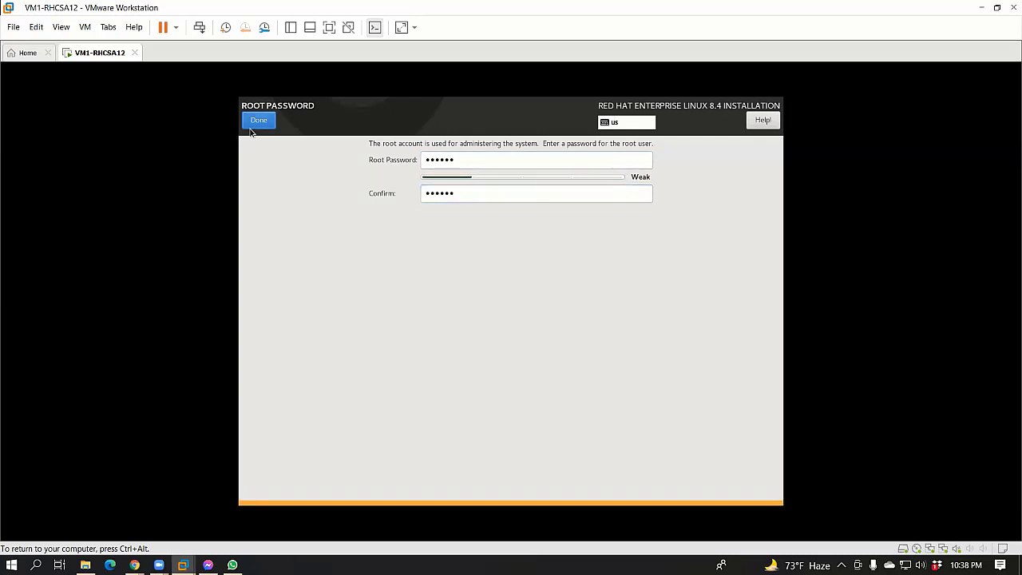
click(271, 125)
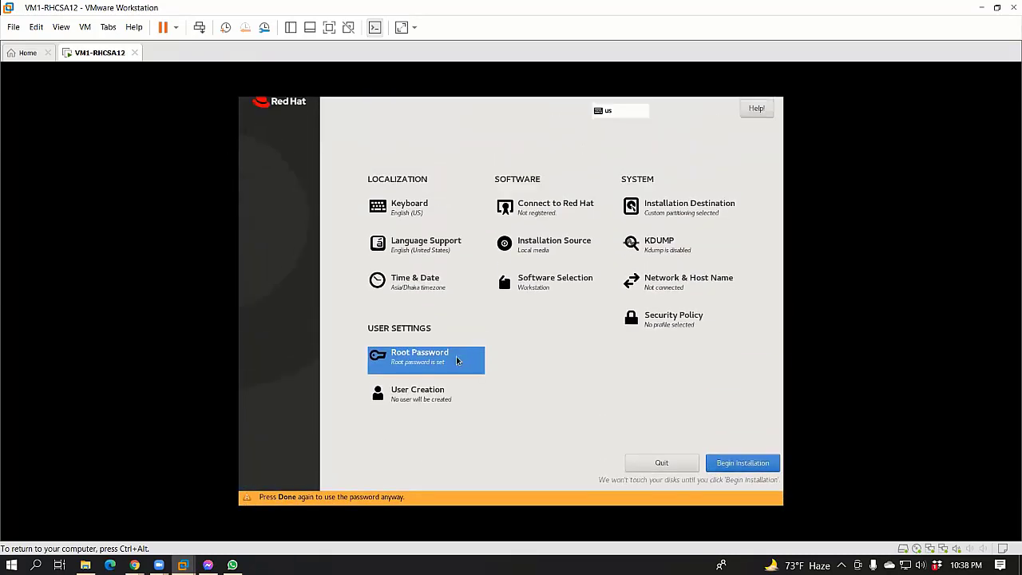
Step: Start a new user with full name 'Linux Student' and user name 'student'
click(427, 412)
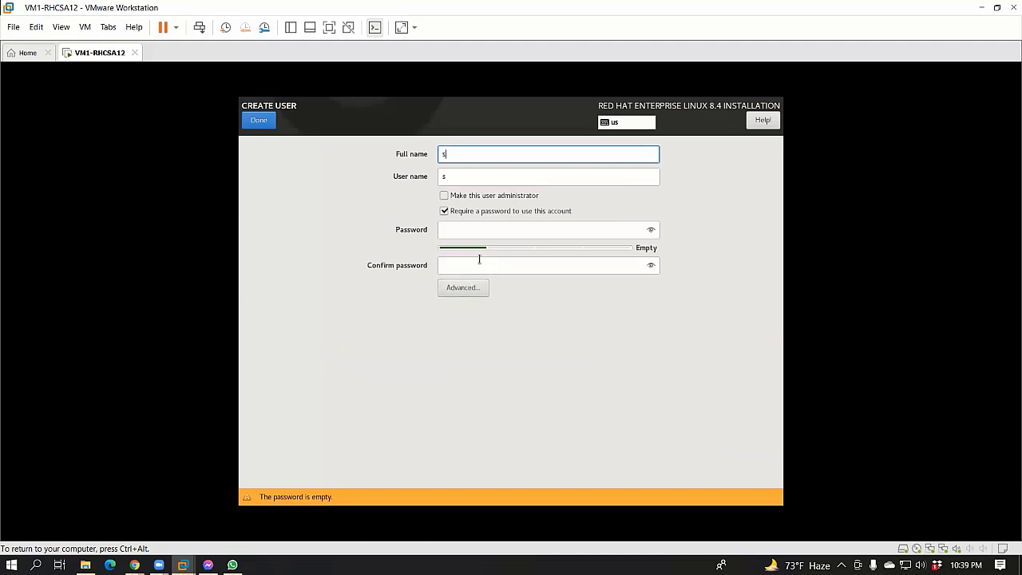
text(Linux Student)
key(Tab)
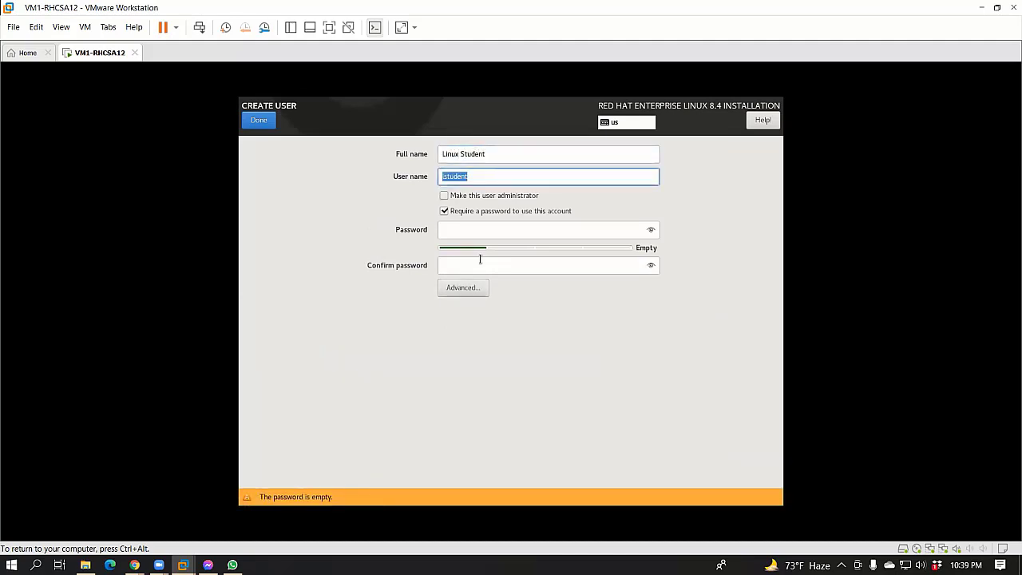
text(student)
Step: Enter the user's password and repeat it in the confirmation field
key(Tab)
key(Tab)
key(Tab)
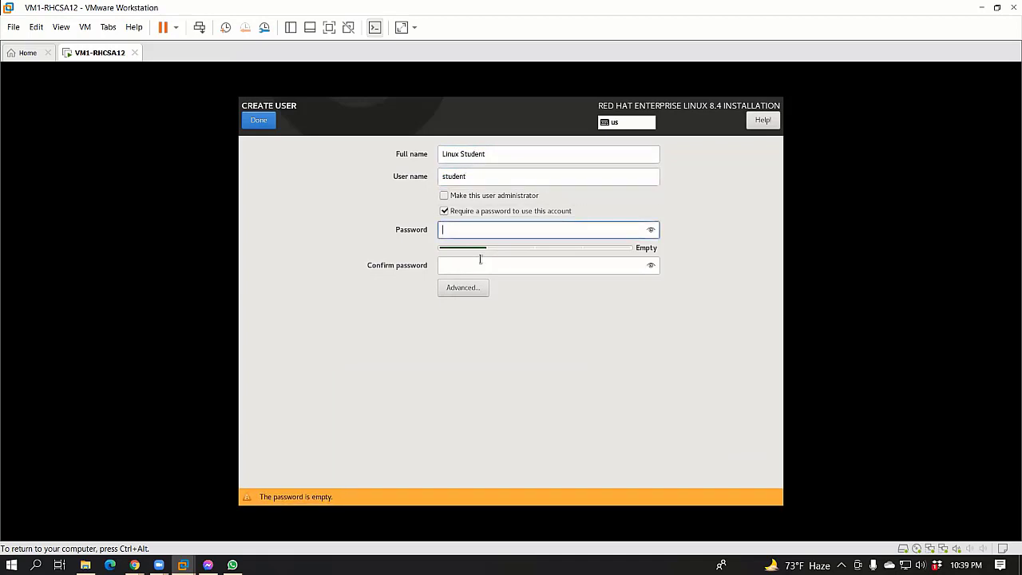
key(Tab)
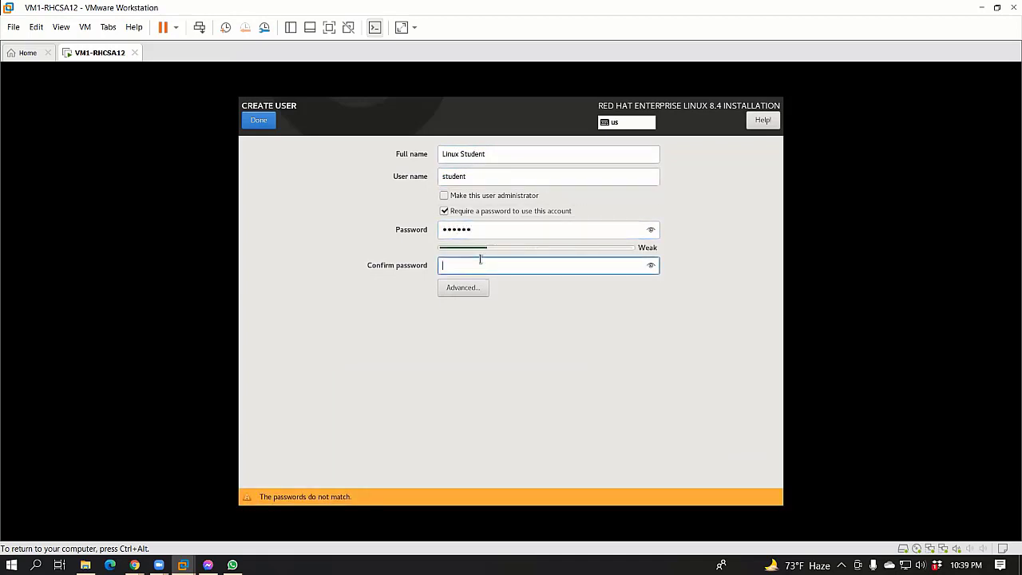
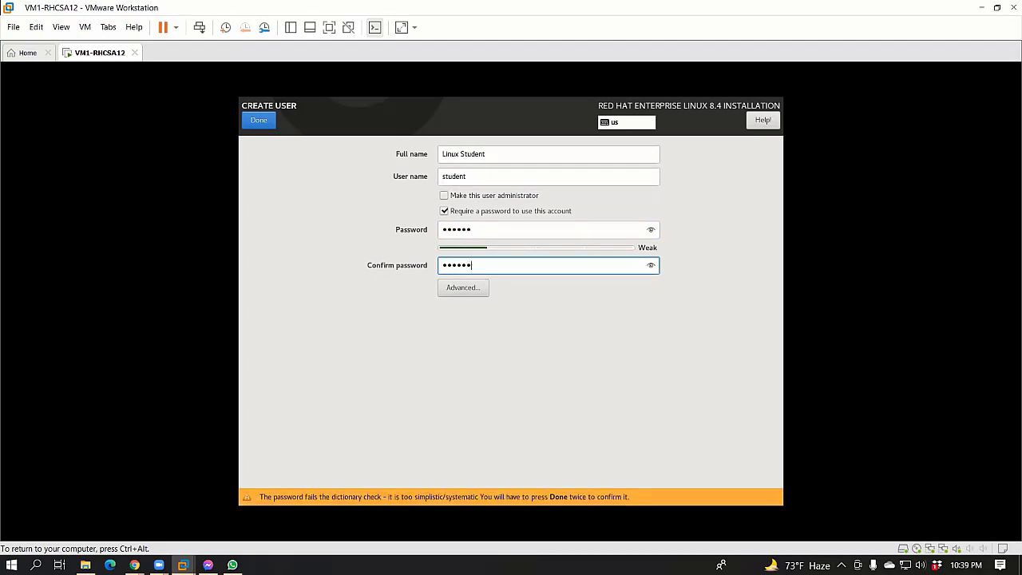
Step: Check the passwords in plain text, then confirm the user despite the weak-password warning
click(649, 230)
click(650, 229)
click(651, 265)
drag(484, 179, 391, 178)
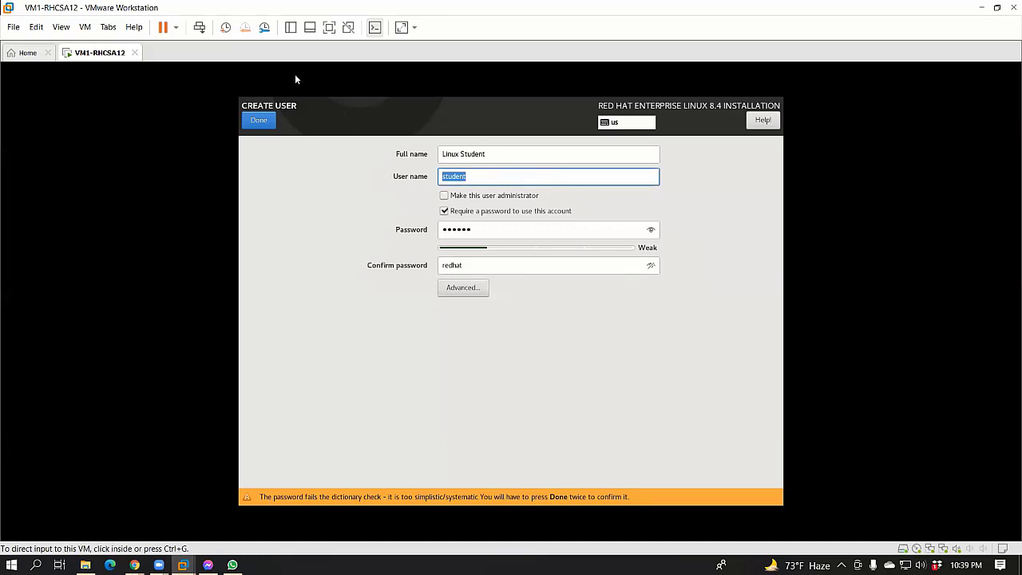
click(264, 128)
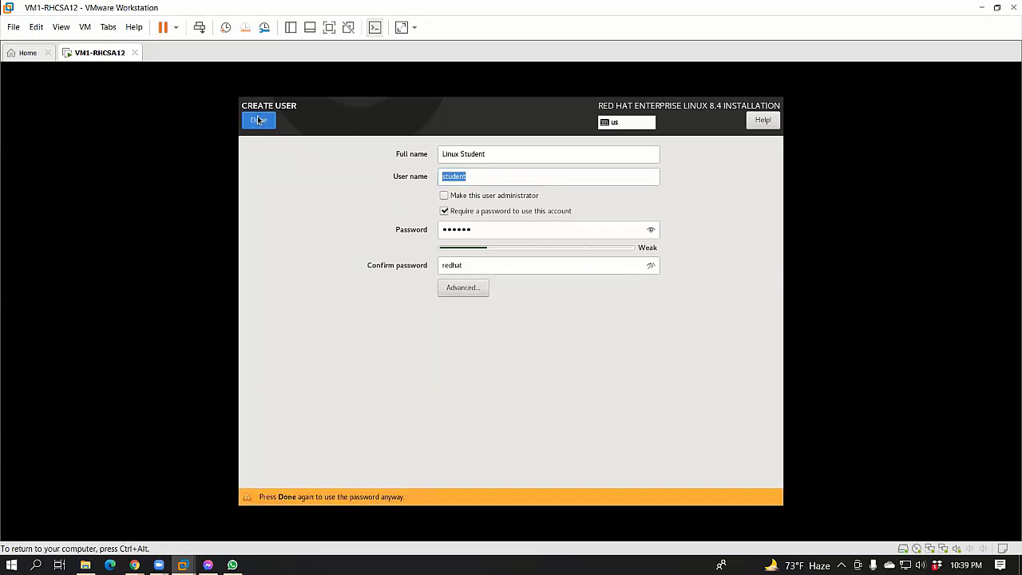
click(259, 121)
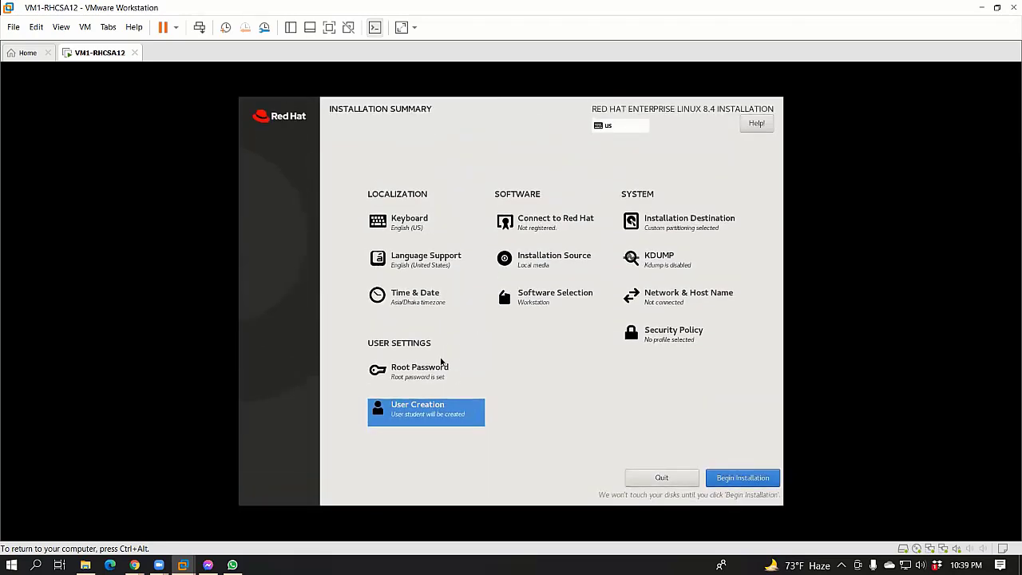
key(ctrl+alt)
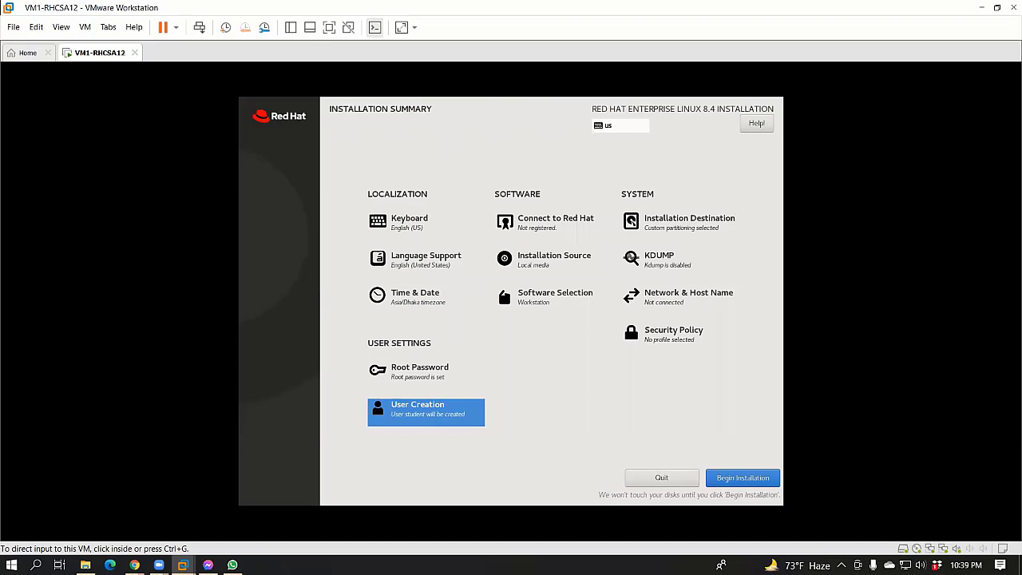
key(alt+Tab)
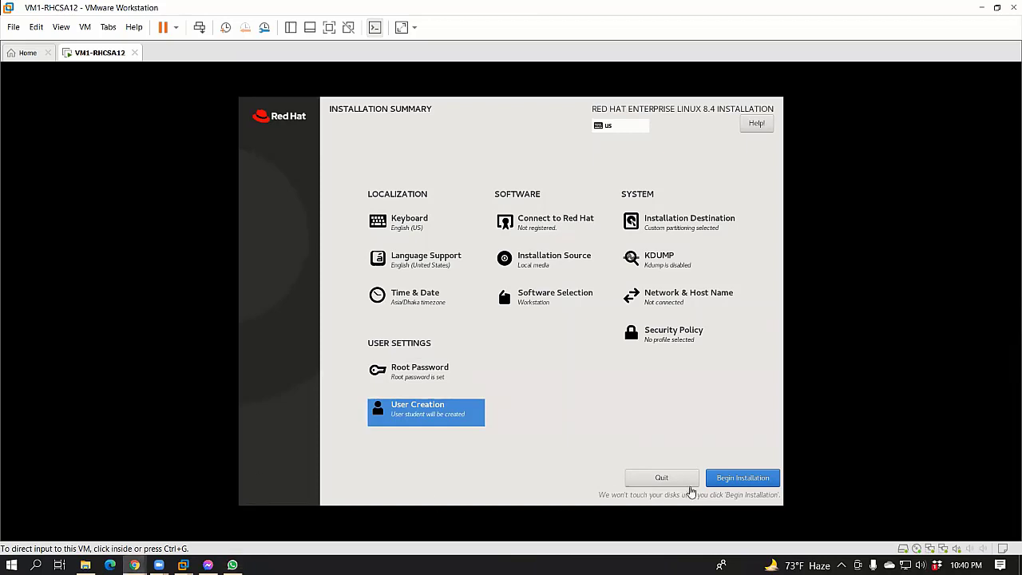
Step: Begin the RHEL 8.4 installation and open a new Chrome tab for digitalocean.com
click(743, 478)
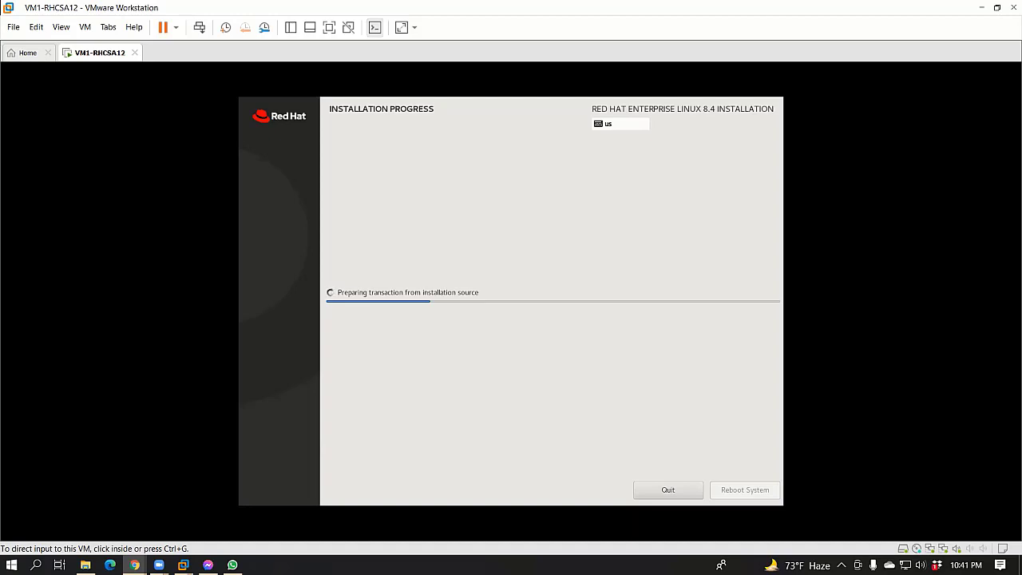
mouse_move(134, 564)
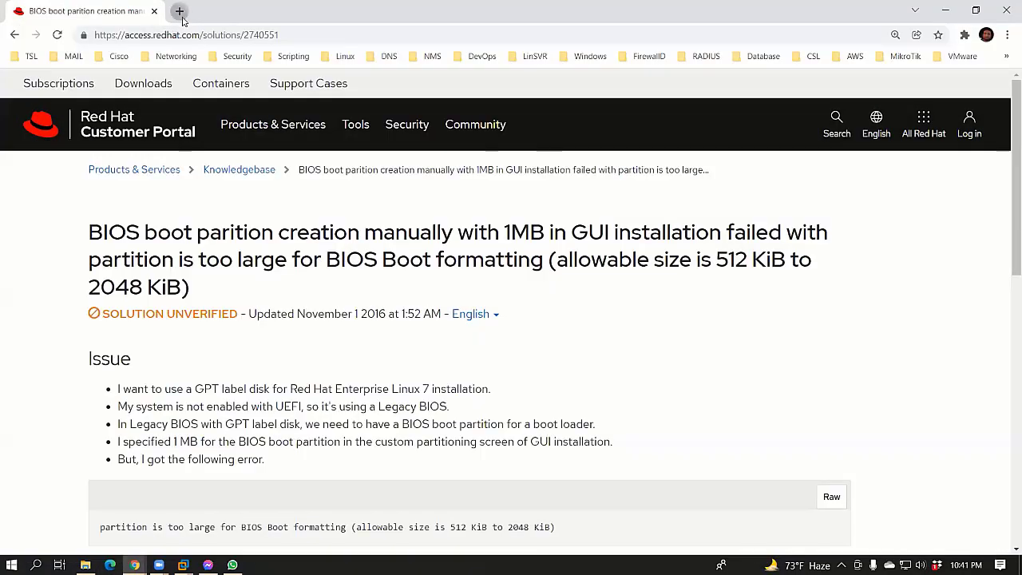
key(ctrl+t)
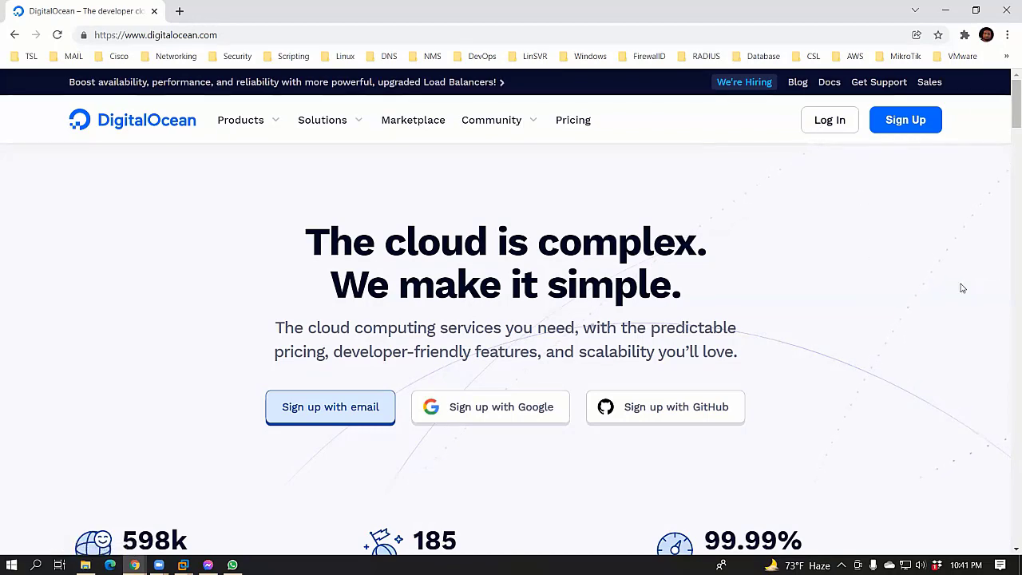
Step: Browse the DigitalOcean homepage and go to the Log In page
scroll(902, 332, down, 5)
scroll(922, 327, up, 1)
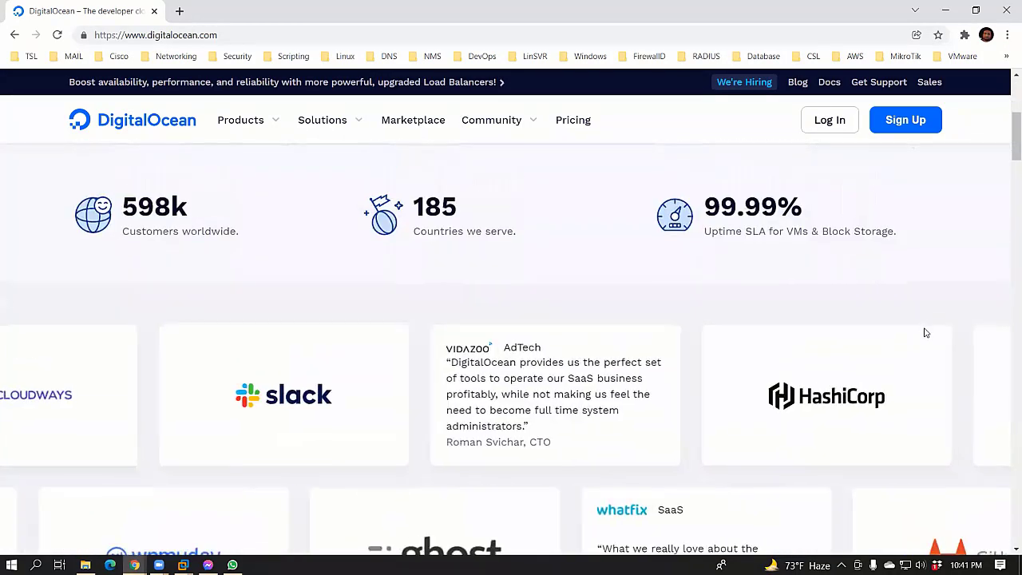
scroll(926, 331, down, 4)
scroll(930, 311, up, 3)
scroll(930, 306, up, 5)
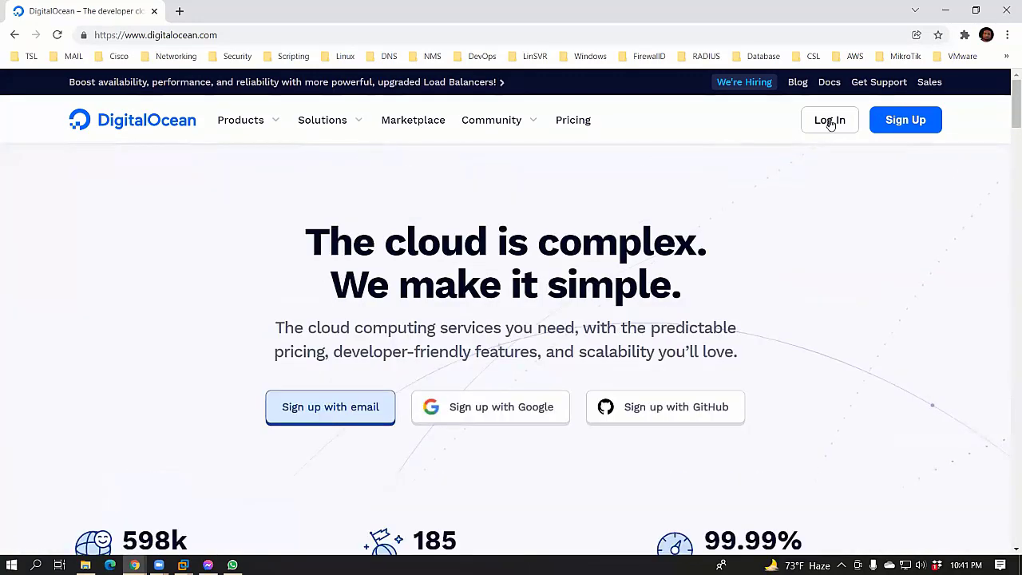
click(830, 128)
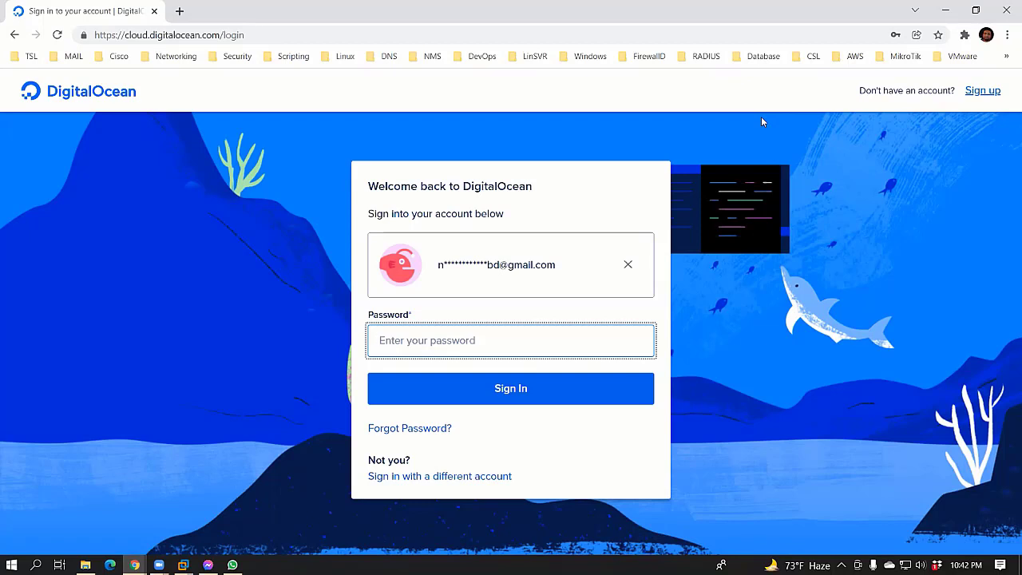
Step: Fill the account password from Chrome's saved passwords and sign in to DigitalOcean
click(473, 339)
click(454, 332)
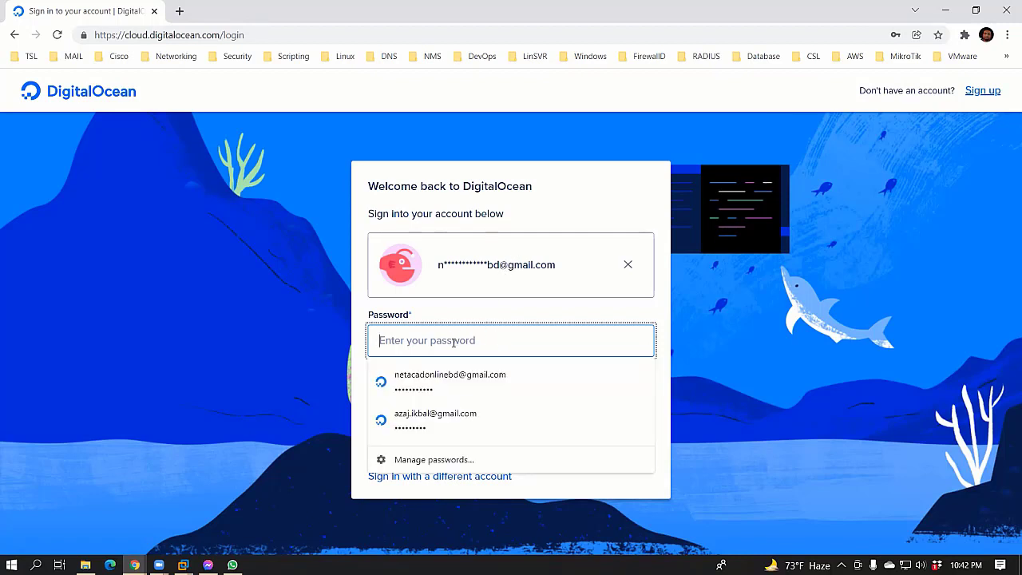
click(458, 378)
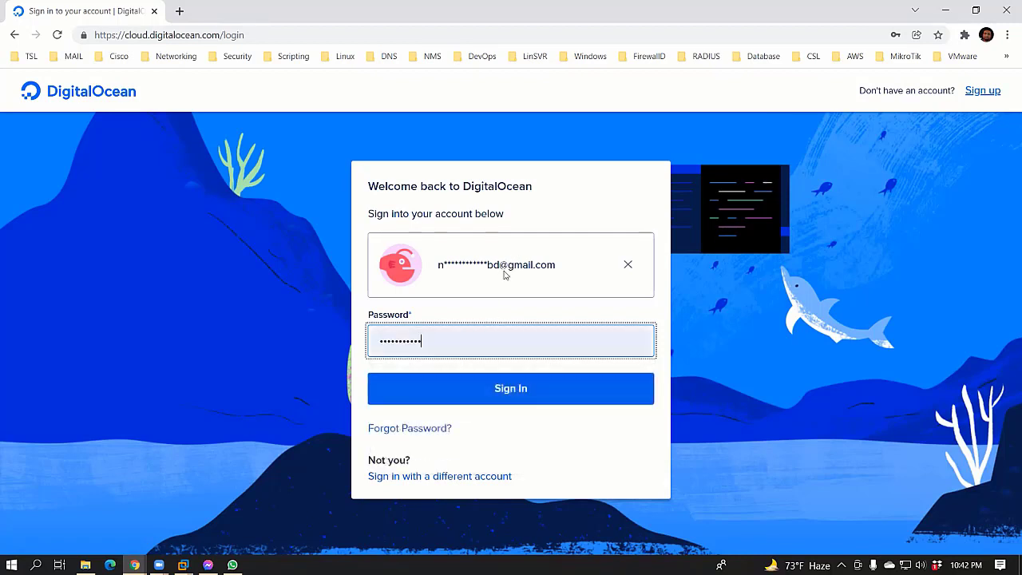
click(493, 390)
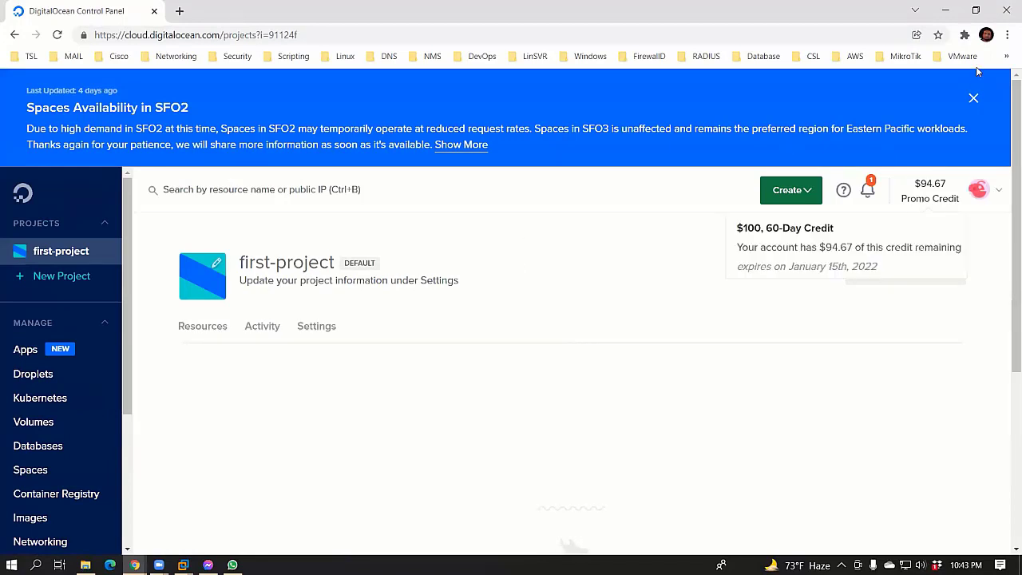
Step: View first-project resources with droplet vps1, then switch back to the VM1-RHCSA12 VMware window
click(973, 98)
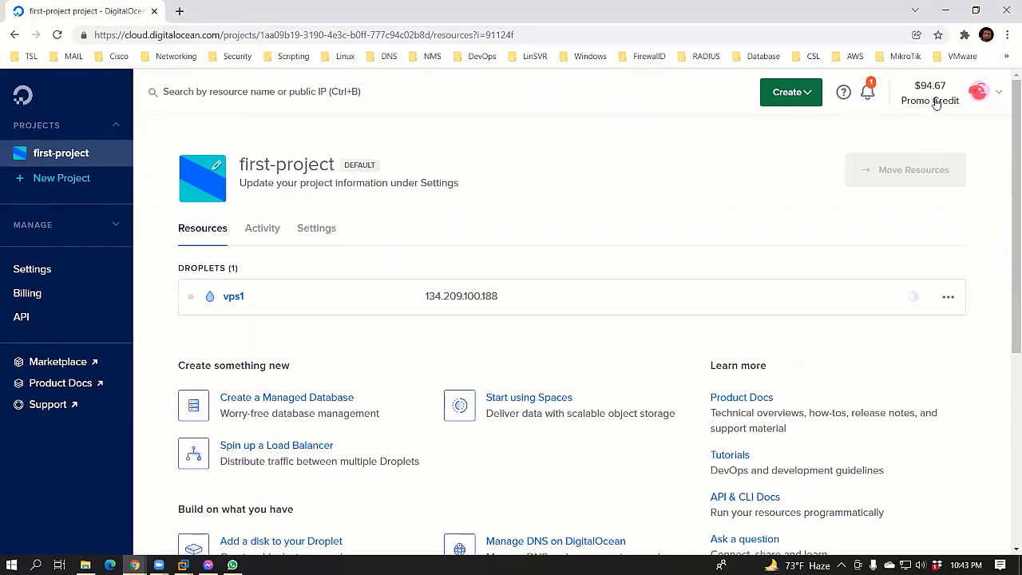
mouse_move(937, 104)
mouse_move(934, 86)
mouse_move(967, 111)
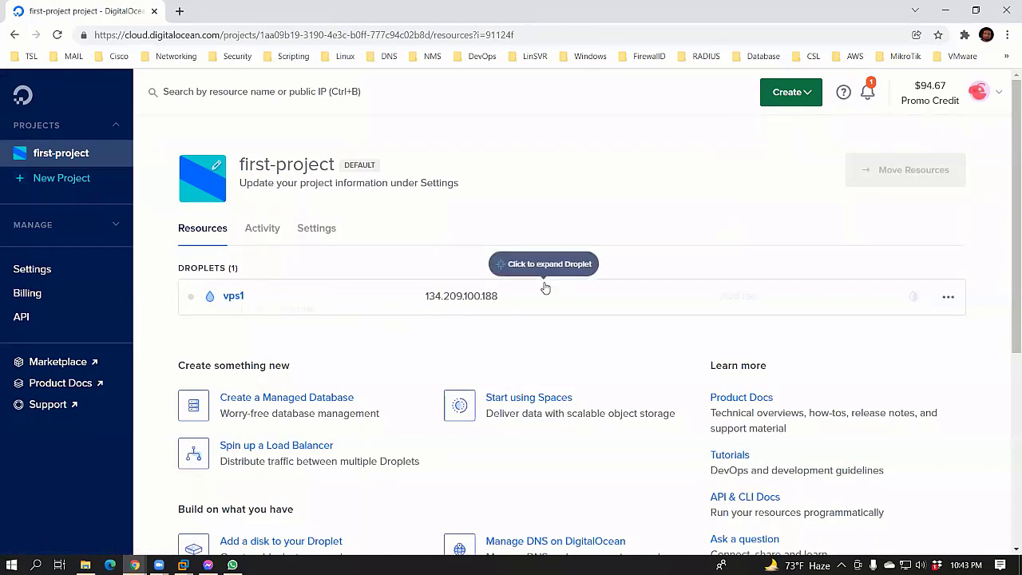
click(183, 564)
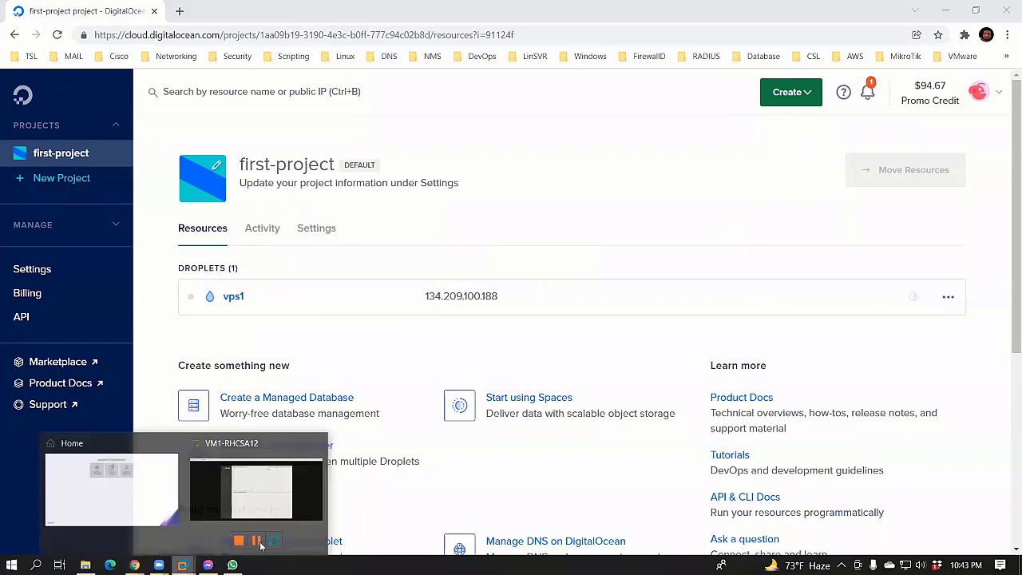
click(311, 507)
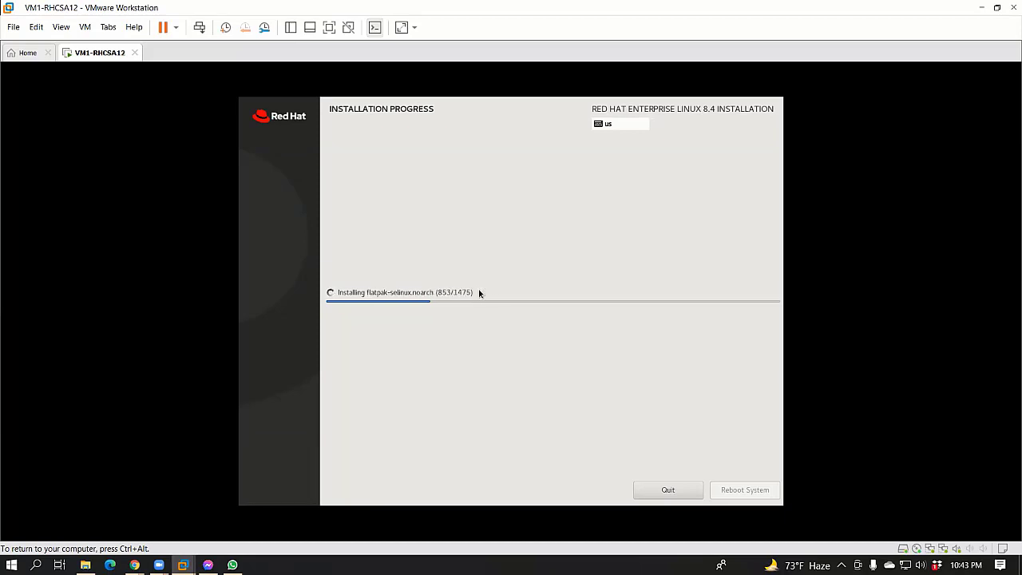
Step: Check the RHEL install progress at package 853 of 1475, then release input from the VM
key(ctrl+alt)
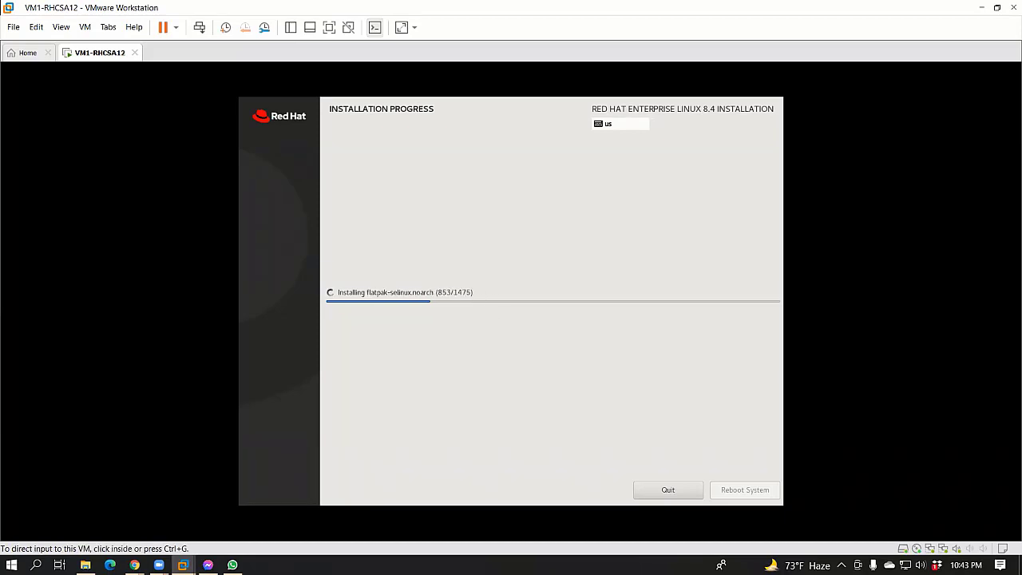
click(372, 321)
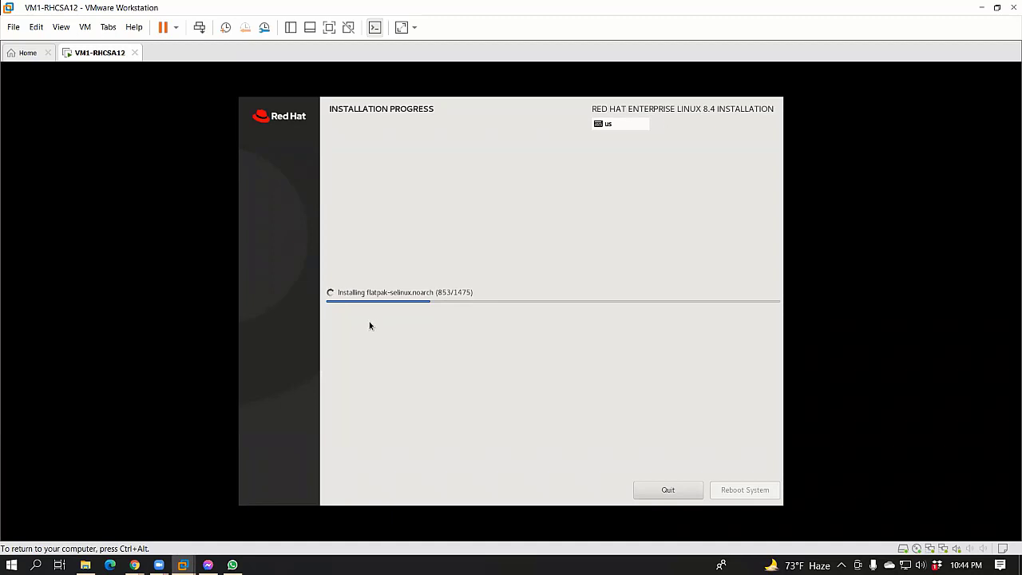
key(ctrl+alt)
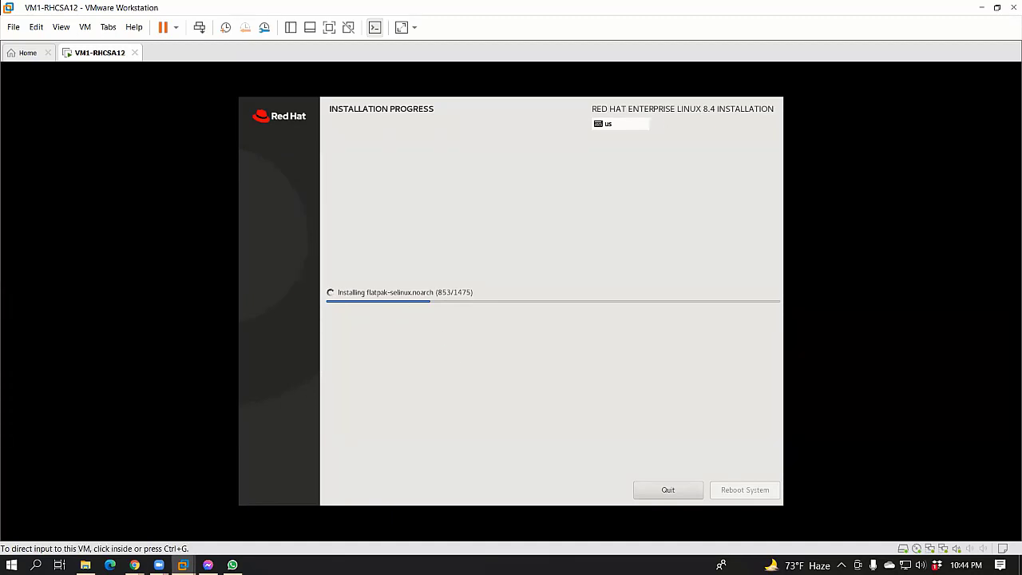
Step: Return to Chrome's DigitalOcean first-project resources page listing droplet vps1
key(alt+Tab)
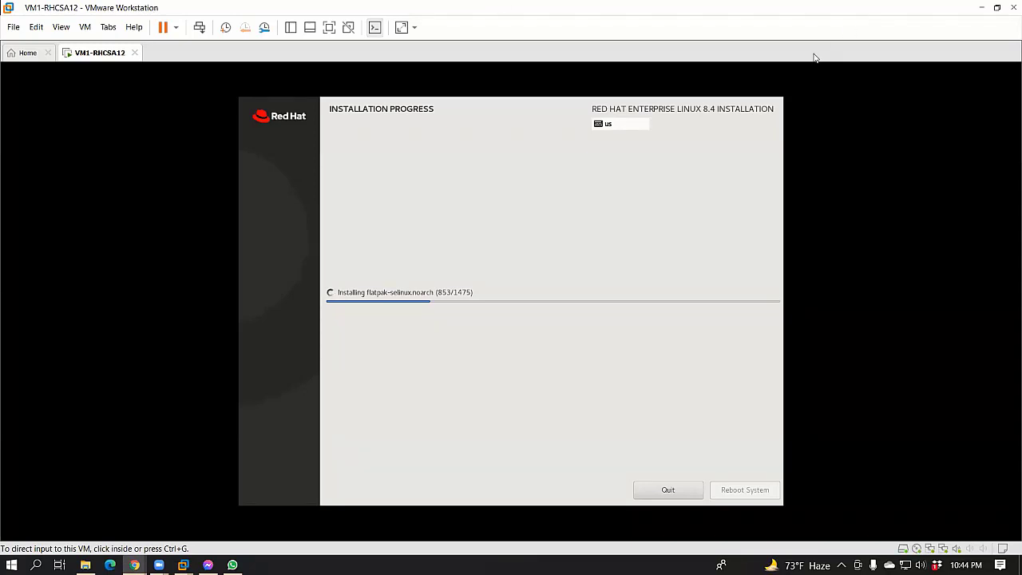
click(365, 295)
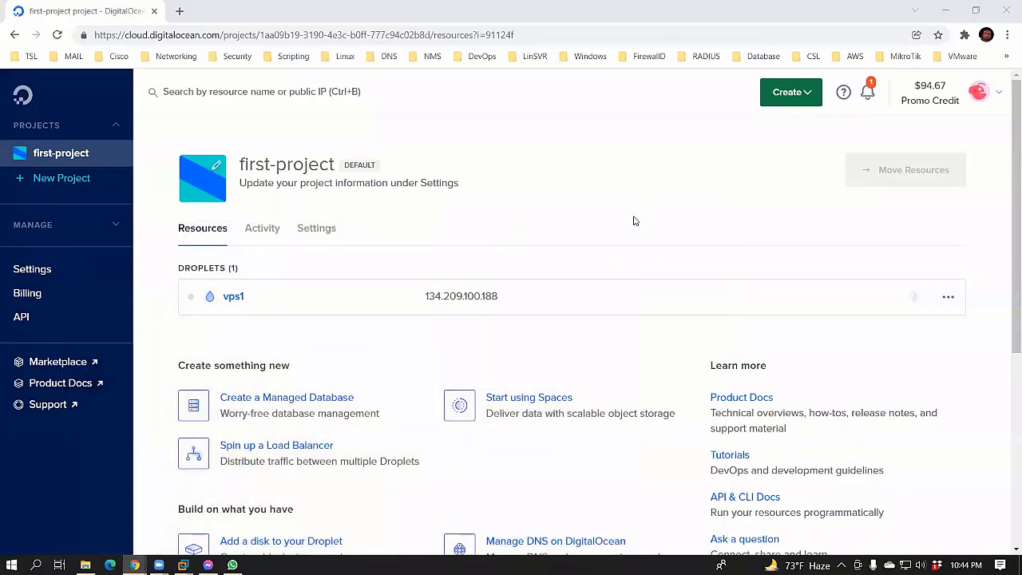
scroll(623, 224, down, 1)
scroll(668, 267, up, 1)
Step: Choose Droplets from the green Create menu to reach the Create Droplets page
scroll(438, 337, down, 1)
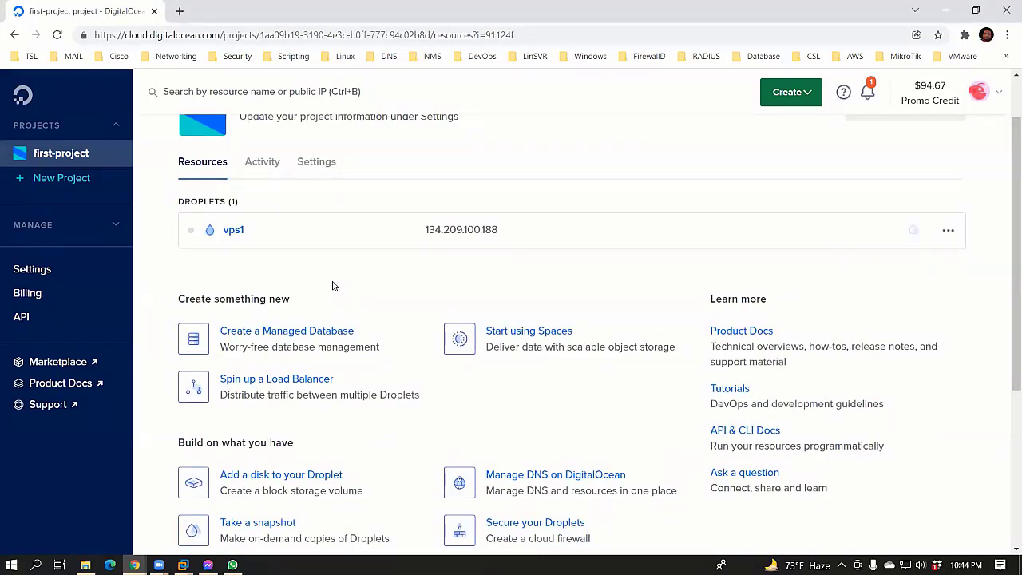
click(807, 94)
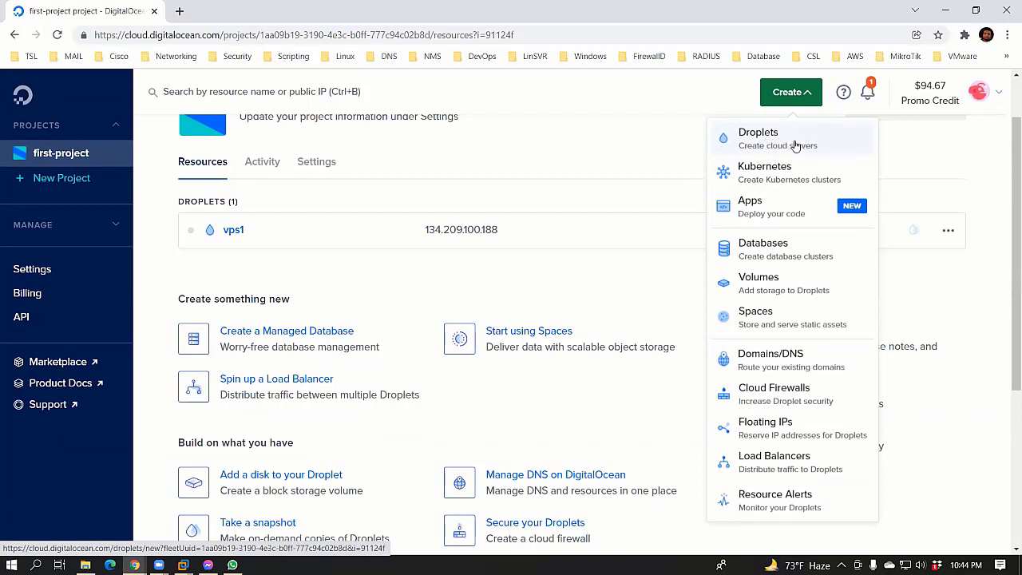
click(795, 145)
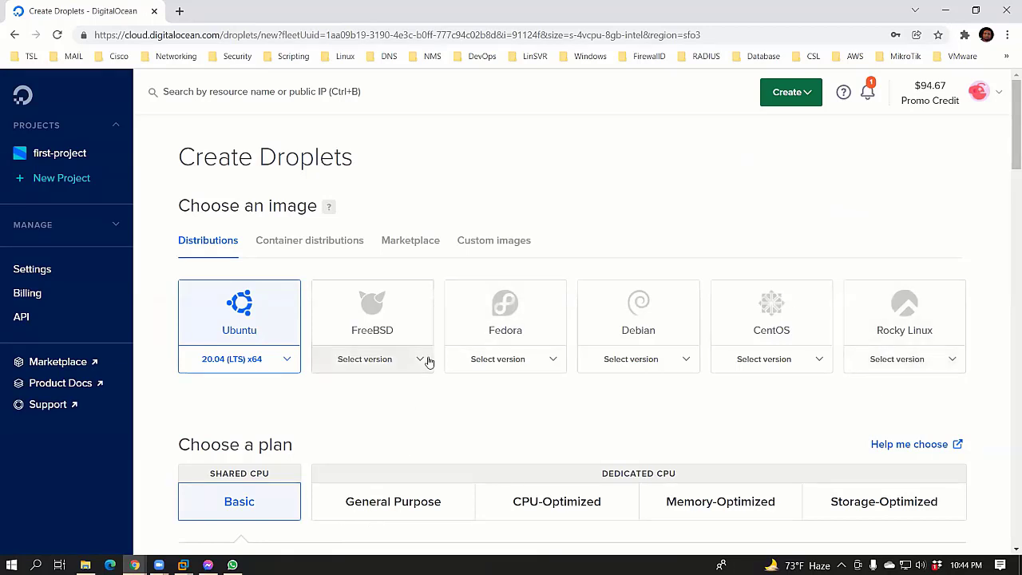
Step: Compare Fedora, Rocky Linux and CentOS images, settling on CentOS version 8 x64
click(519, 324)
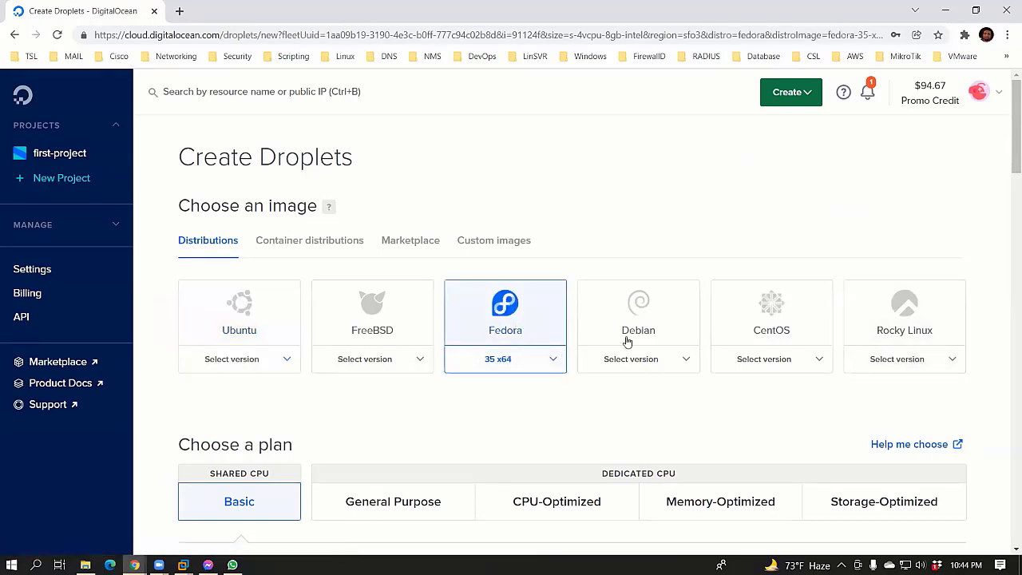
click(773, 324)
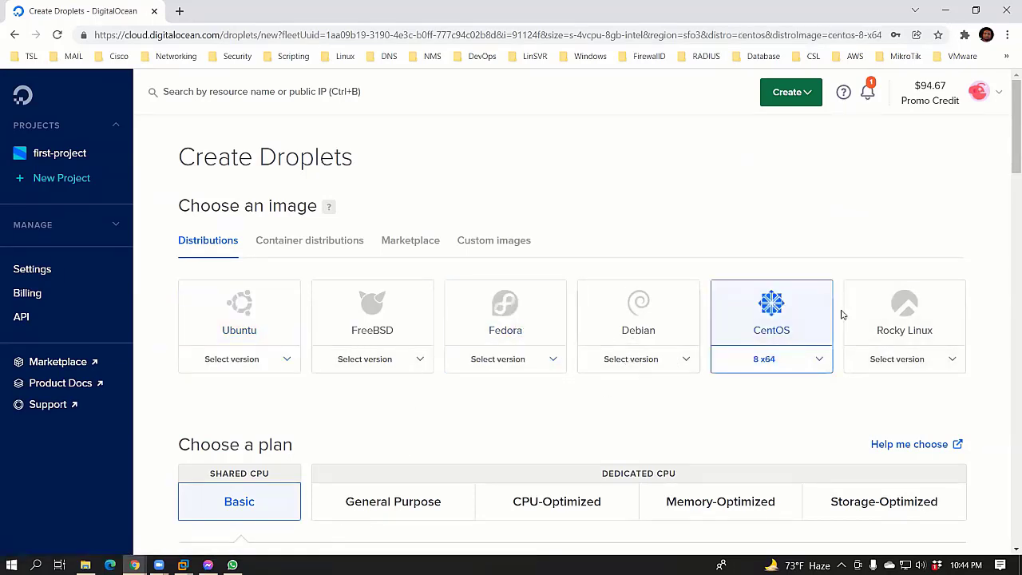
click(944, 327)
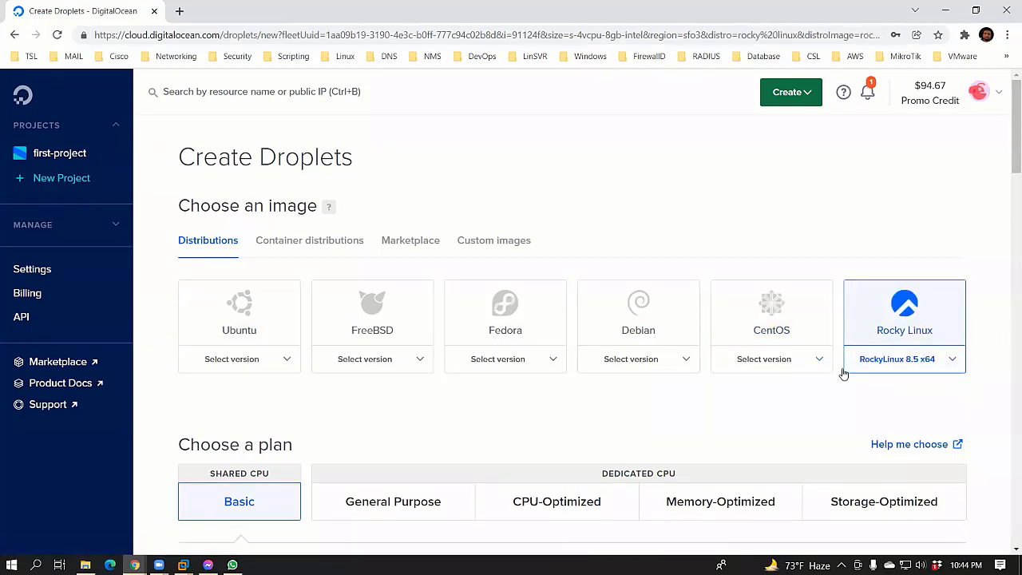
click(799, 331)
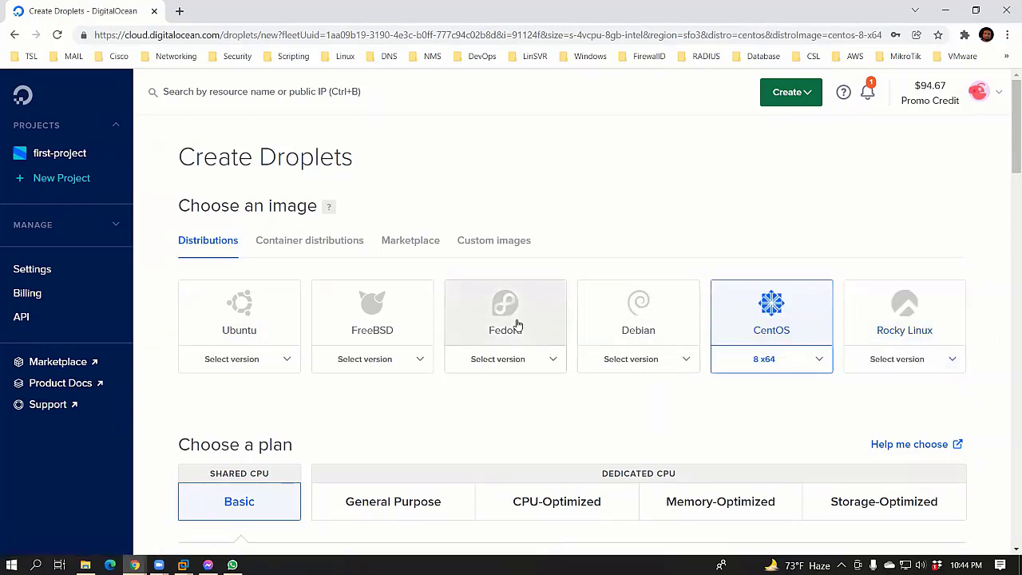
click(517, 324)
click(782, 326)
scroll(607, 355, down, 1)
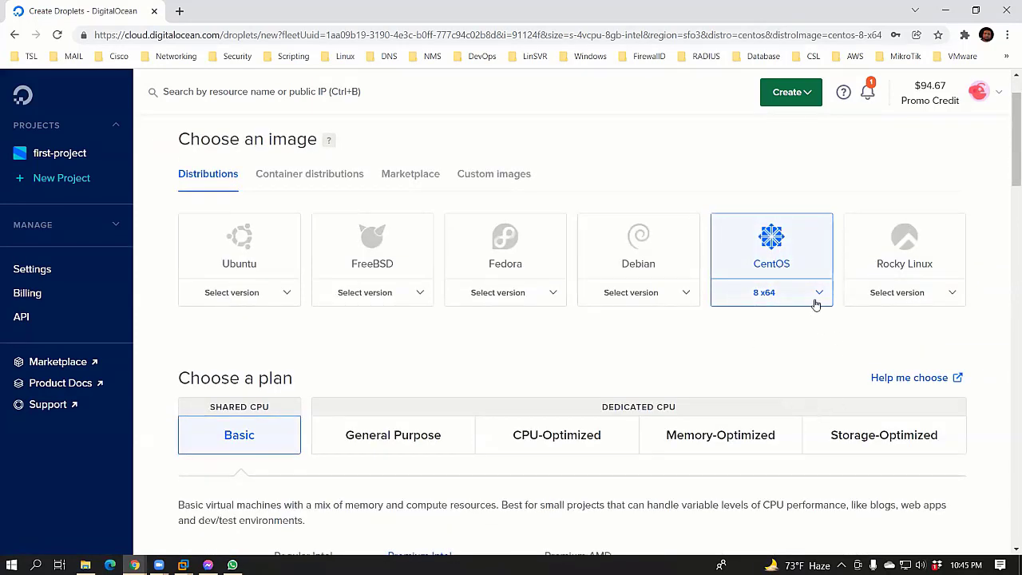
click(814, 300)
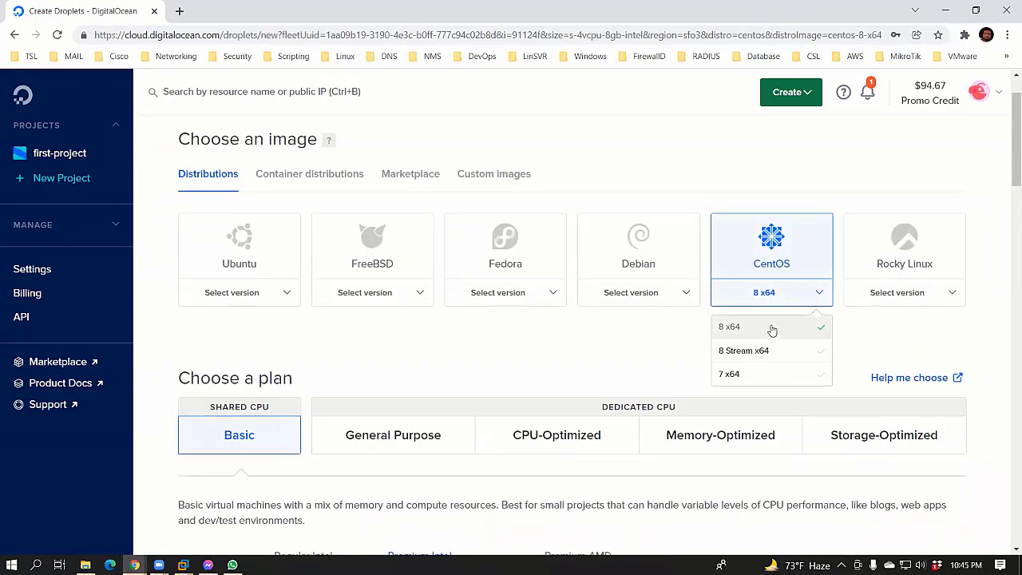
click(703, 259)
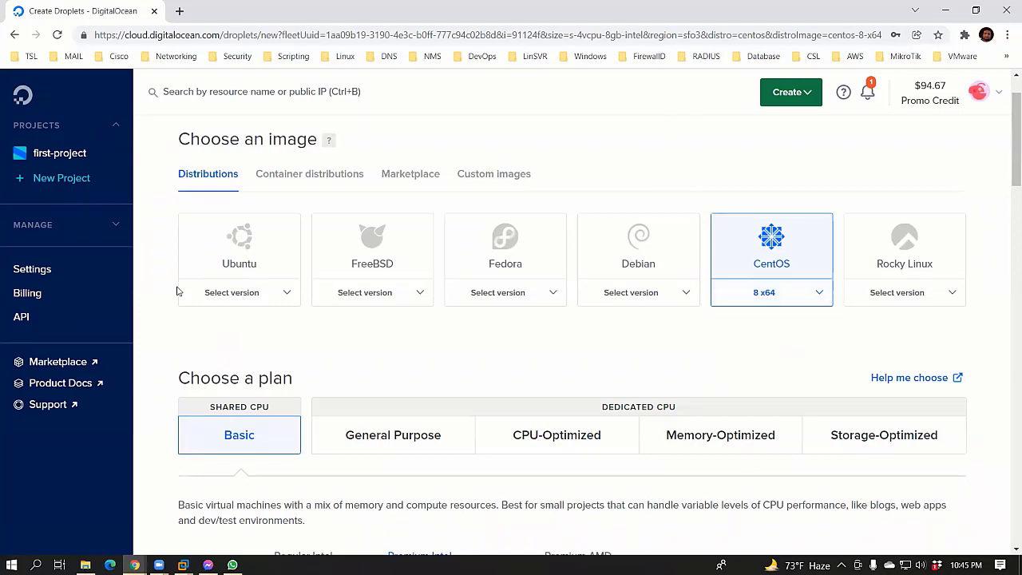
scroll(180, 291, down, 4)
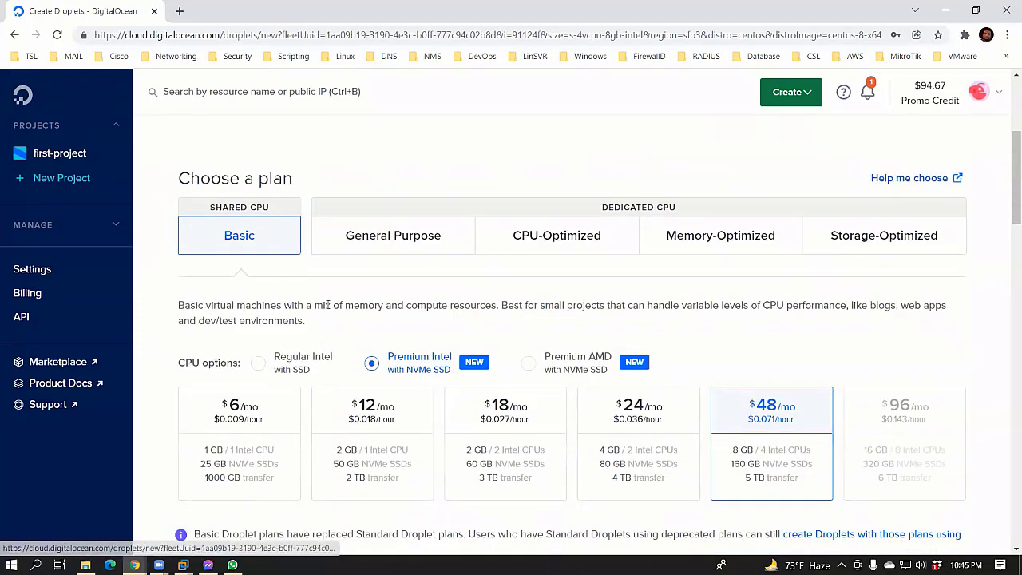
Step: Compare General Purpose, CPU-, Memory- and Storage-Optimized plans, then choose Basic with Regular Intel SSD
click(372, 243)
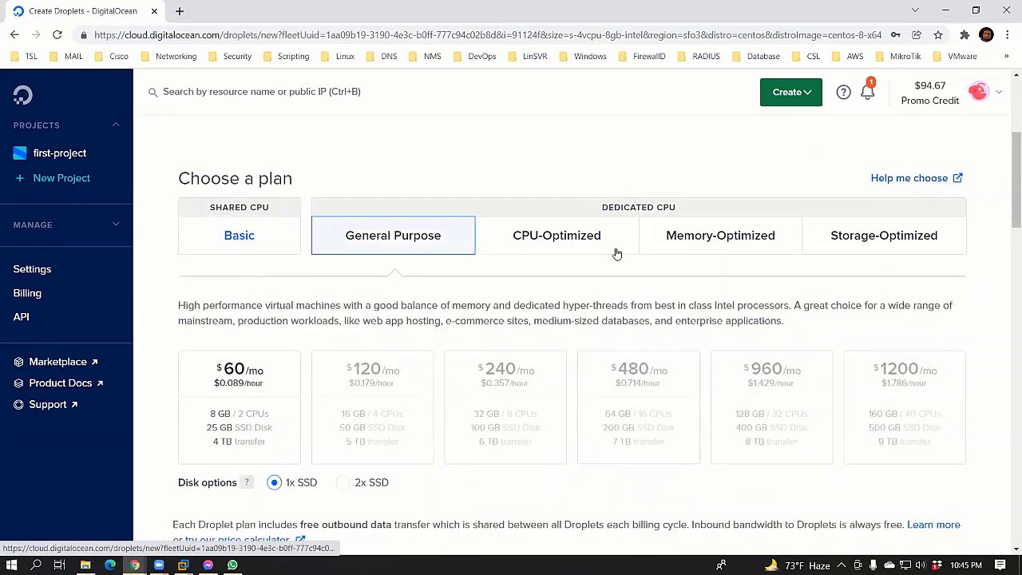
click(551, 241)
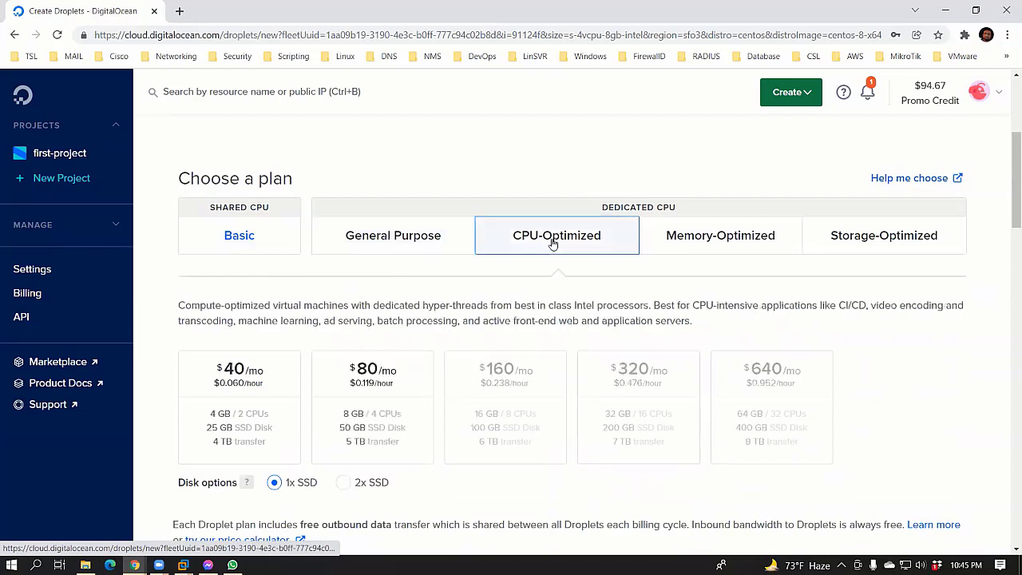
click(685, 249)
click(876, 246)
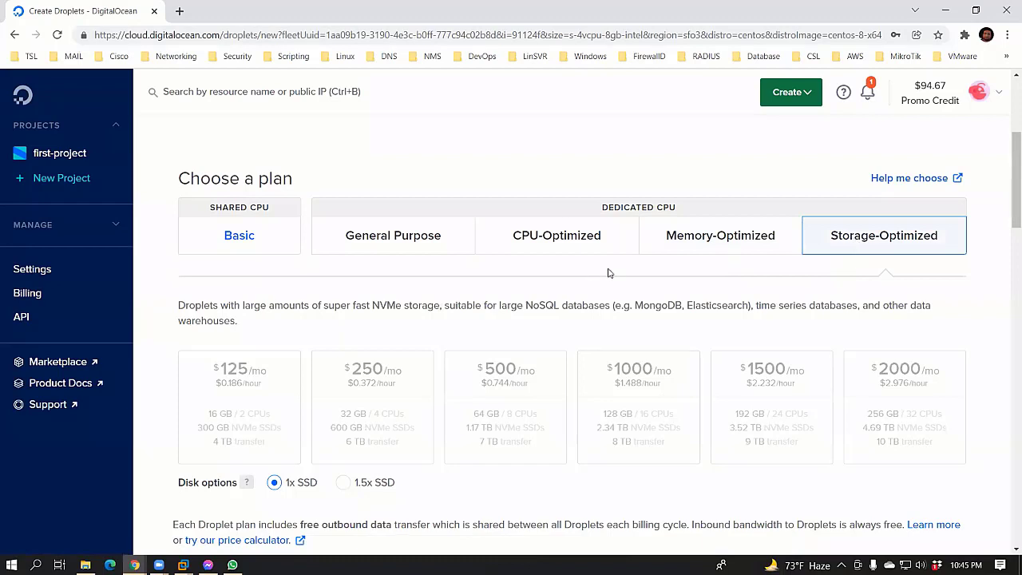
click(248, 238)
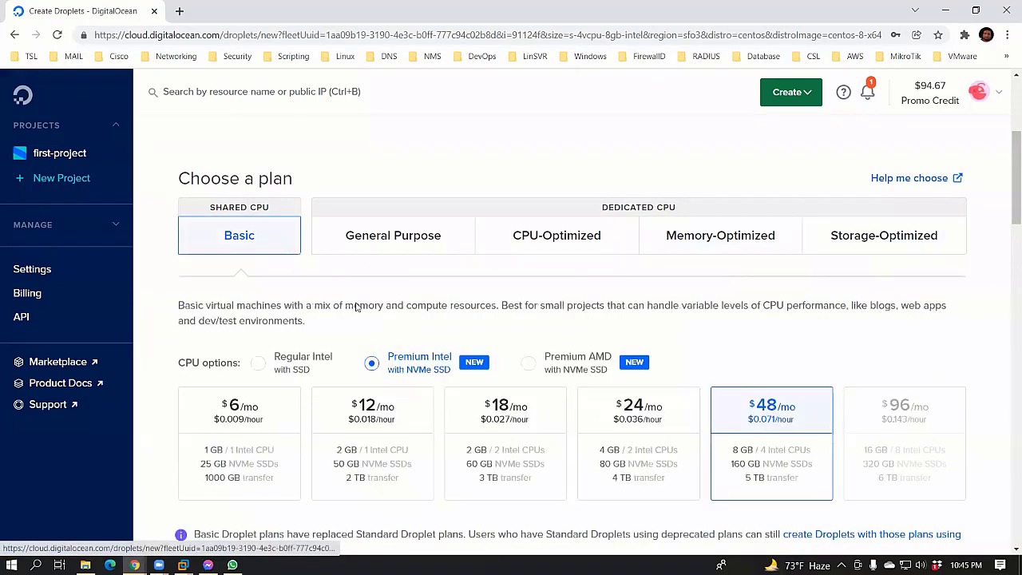
click(257, 364)
scroll(251, 346, down, 1)
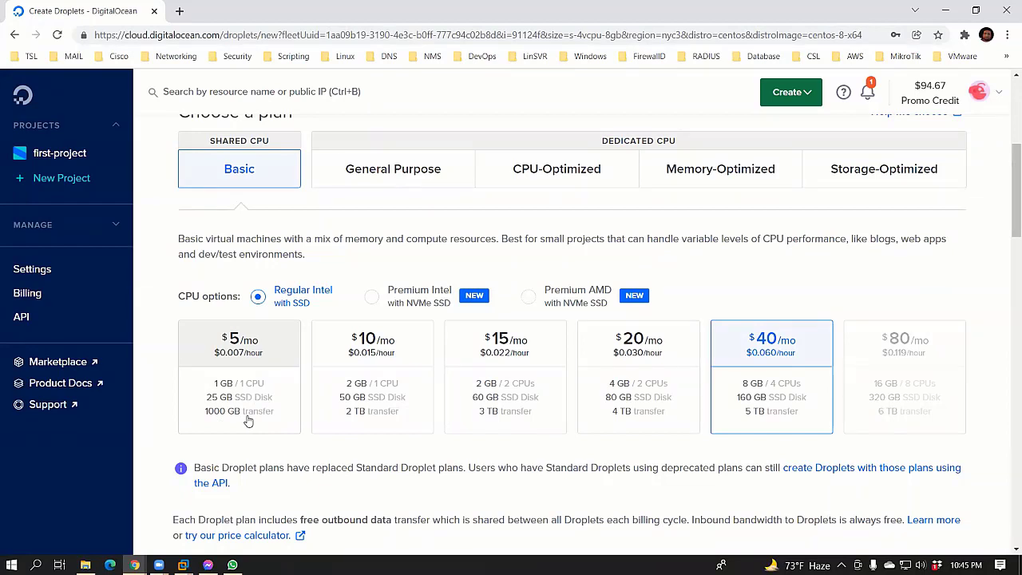
scroll(433, 314, up, 1)
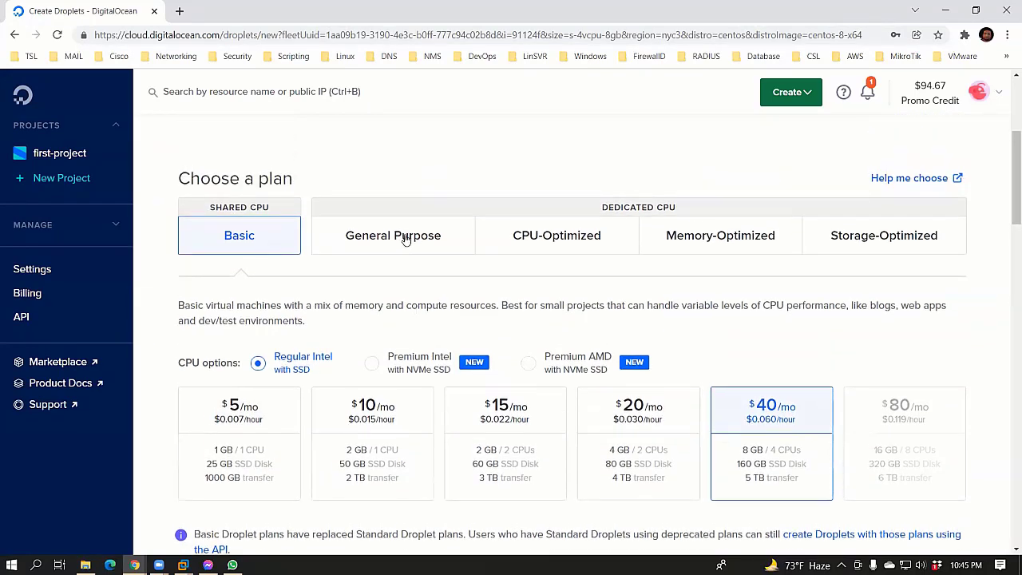
Step: Select the $5/mo Basic plan with 1 GB and 1 CPU instead of the $10/mo option
click(375, 447)
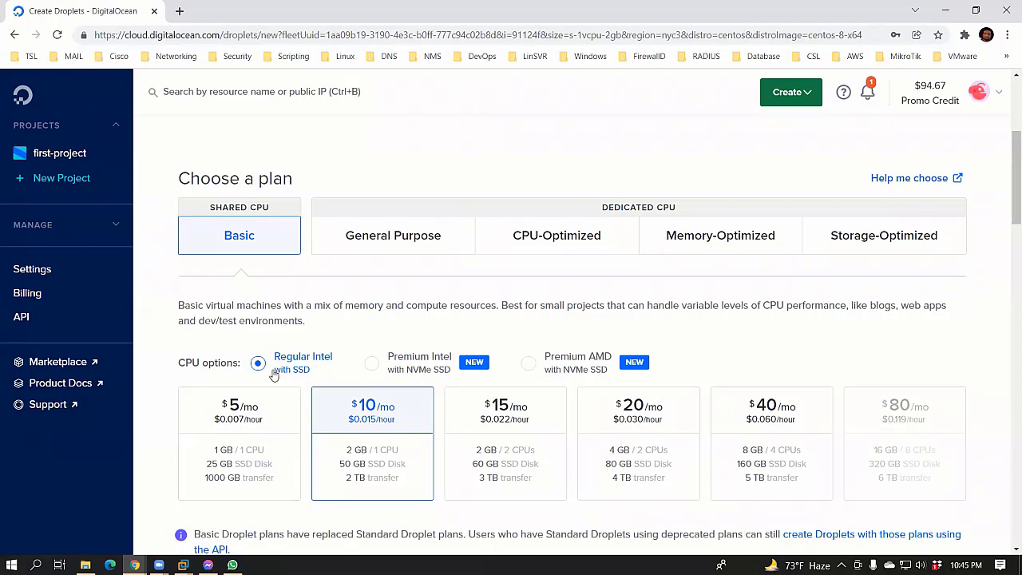
click(356, 238)
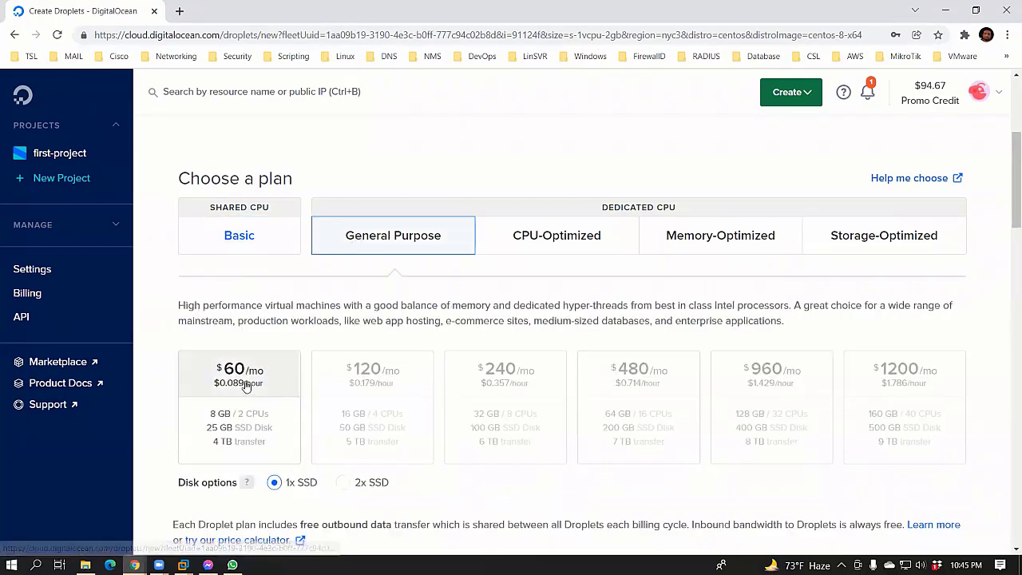
click(256, 249)
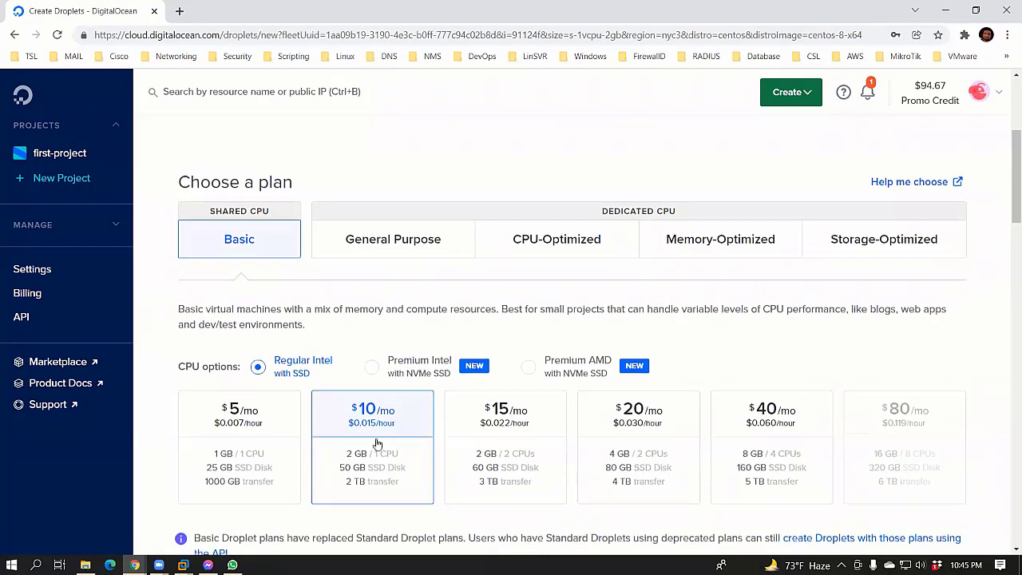
scroll(532, 279, up, 3)
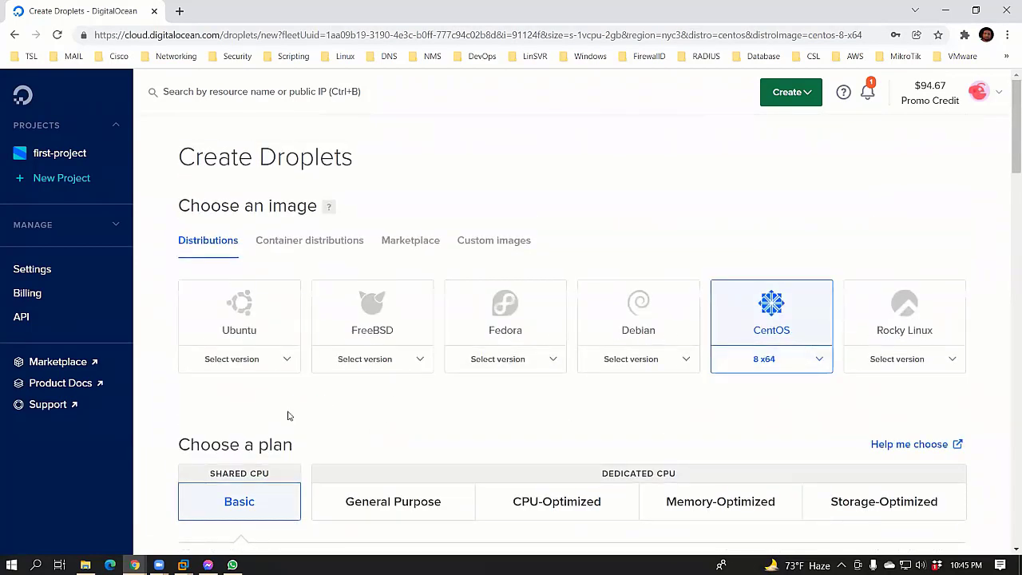
scroll(289, 415, down, 3)
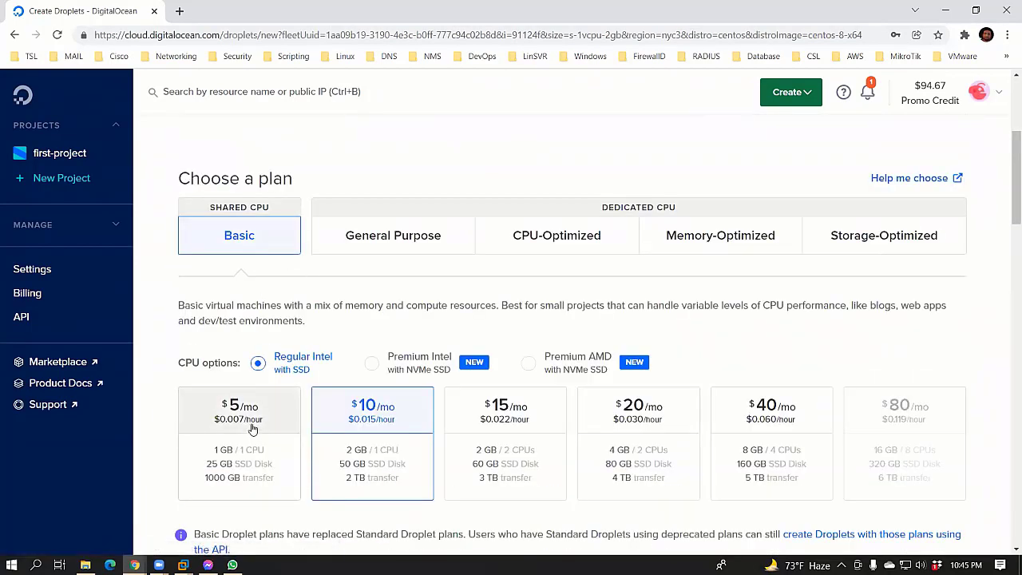
click(251, 399)
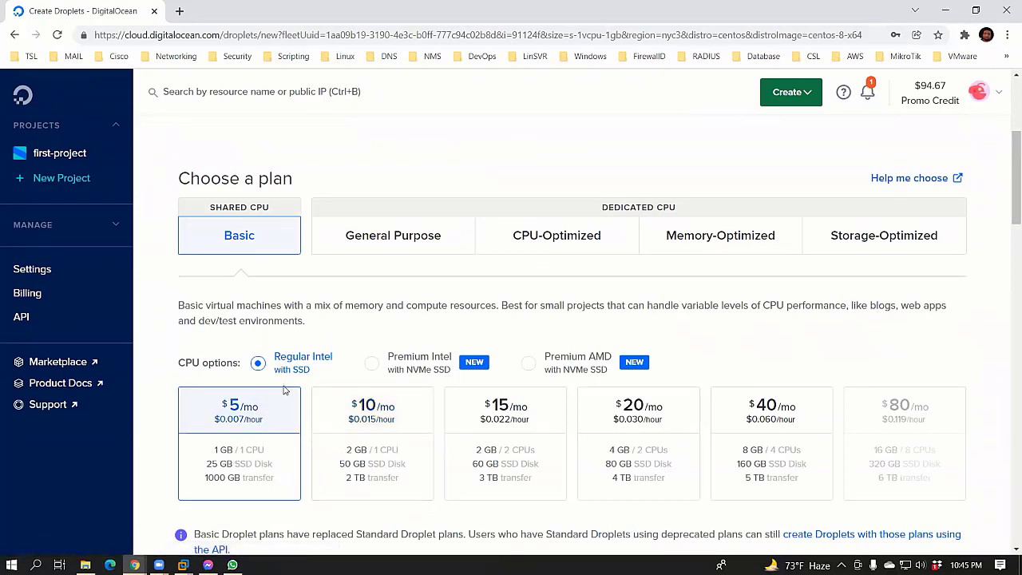
scroll(284, 390, down, 3)
scroll(281, 393, down, 2)
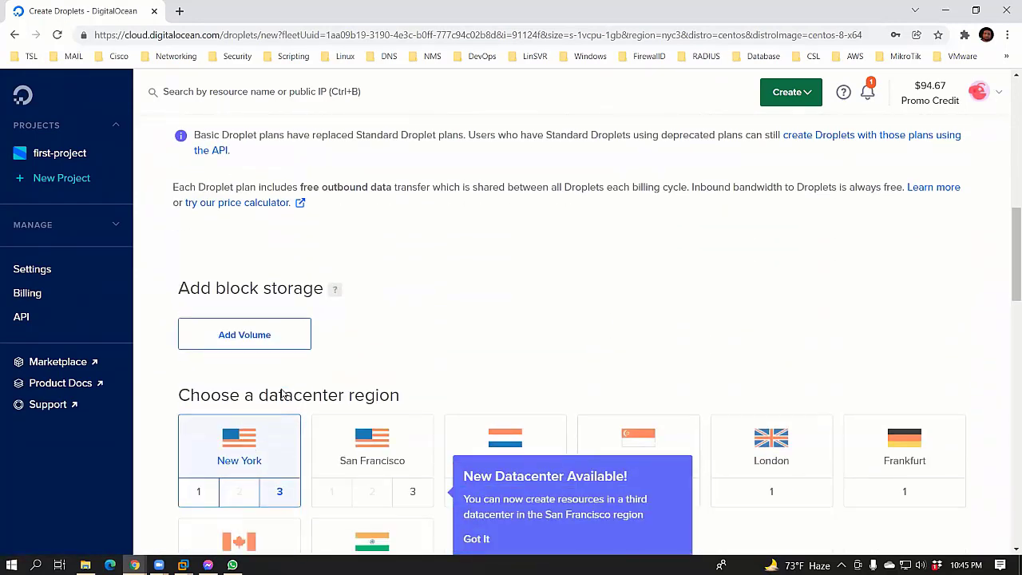
Step: Browse the datacenter regions, trying San Francisco and then Amsterdam
click(255, 335)
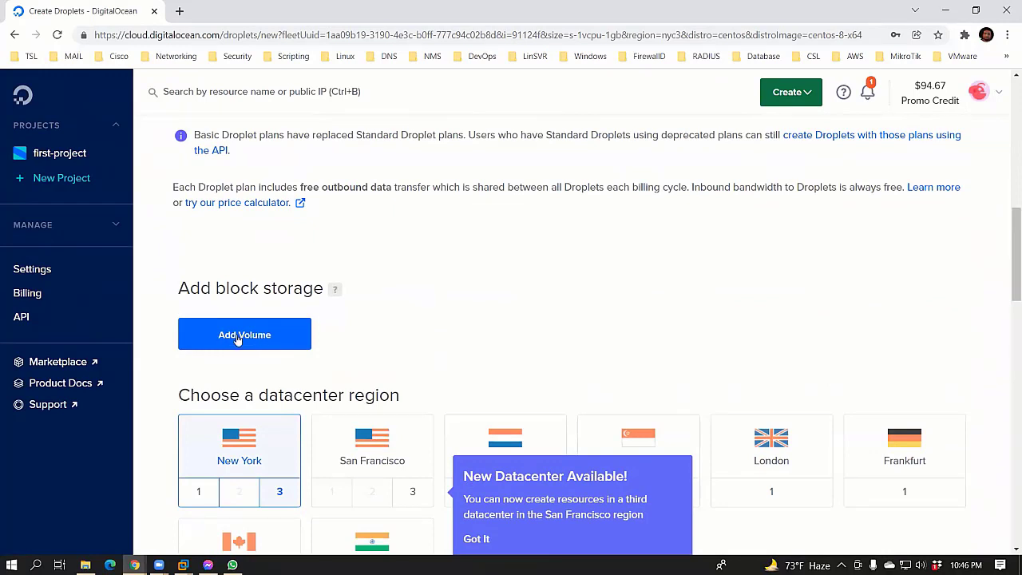
scroll(266, 355, down, 1)
scroll(266, 354, down, 1)
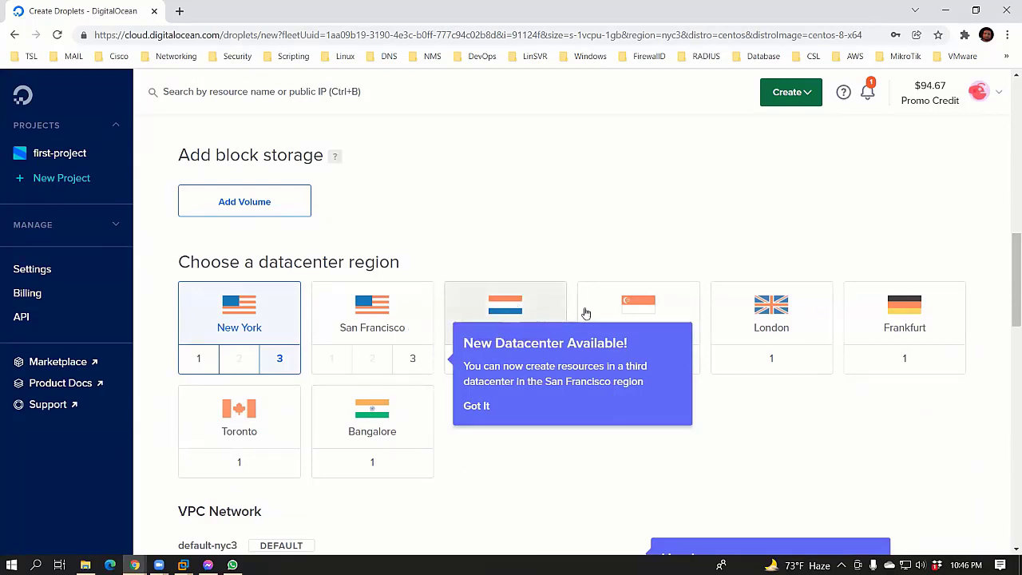
scroll(524, 413, down, 2)
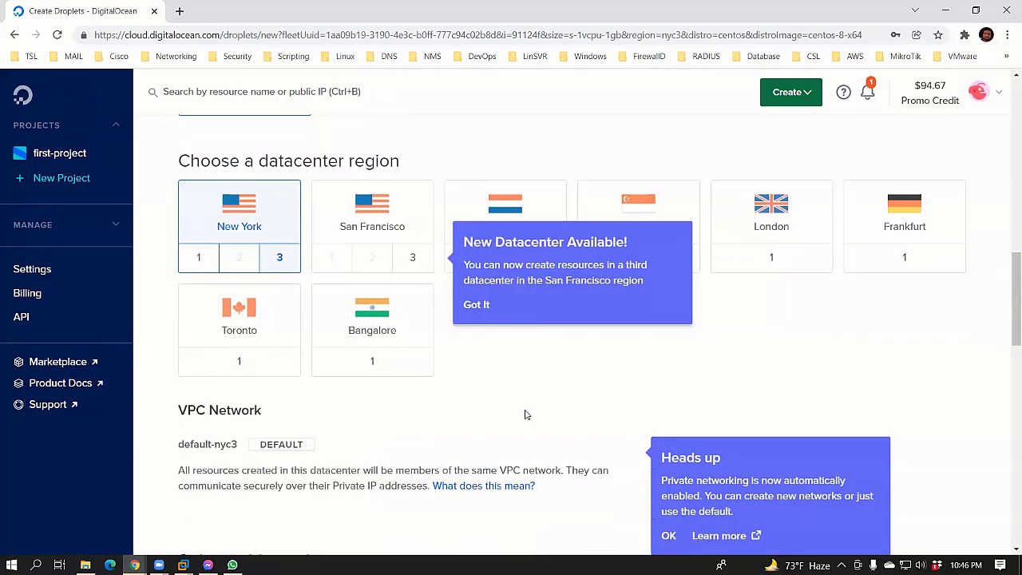
scroll(320, 376, up, 2)
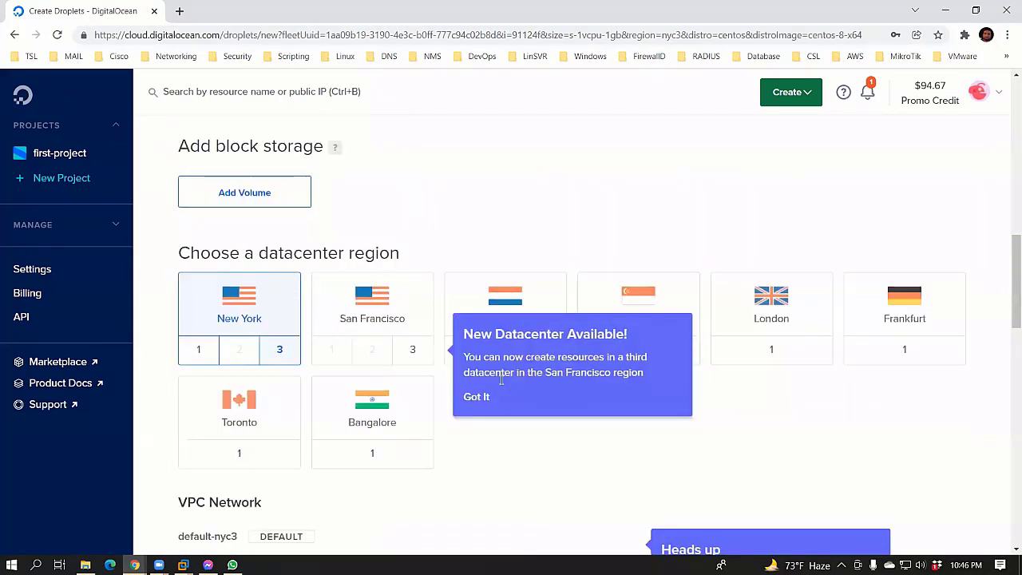
click(412, 329)
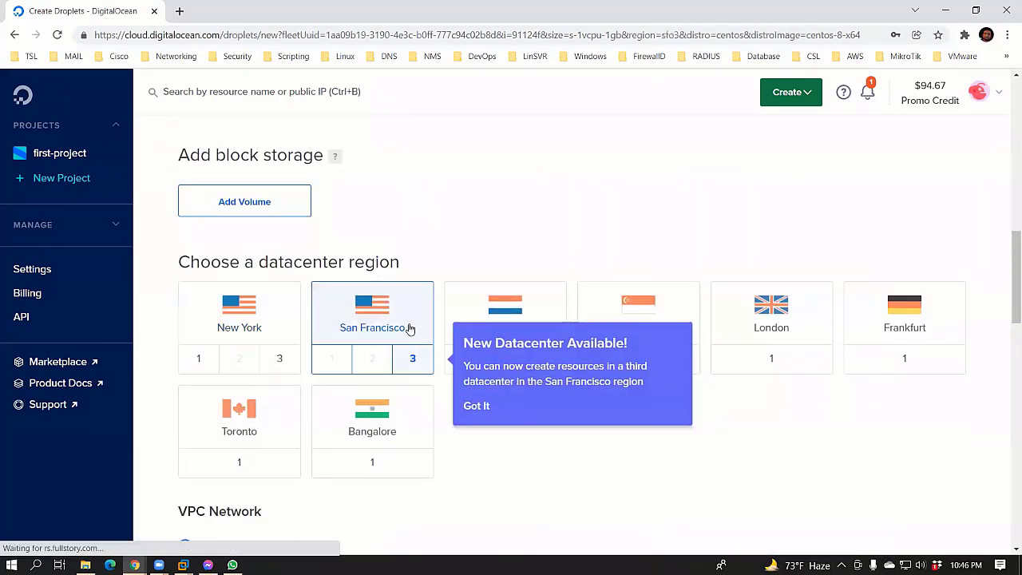
click(453, 363)
Step: Dismiss the new-datacenter notice and choose Singapore 1, giving VPC network default-sgp1
scroll(655, 251, down, 1)
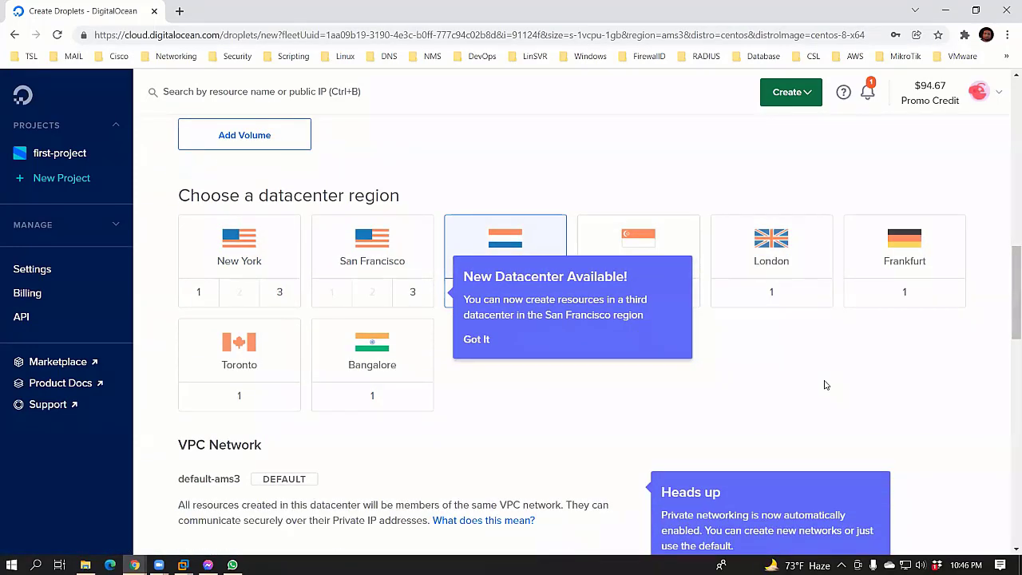
scroll(806, 395, down, 1)
scroll(805, 399, up, 1)
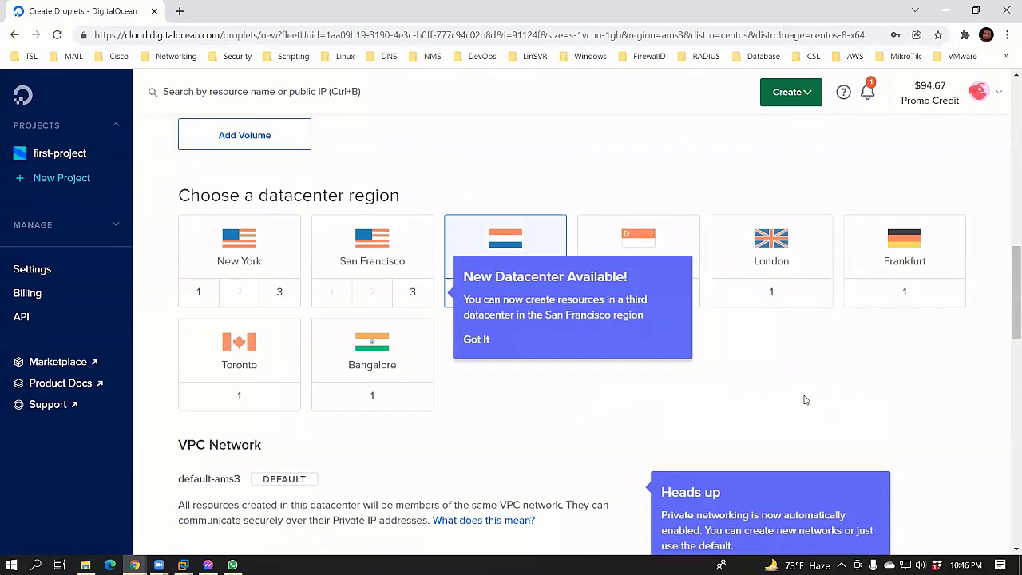
click(482, 342)
click(682, 289)
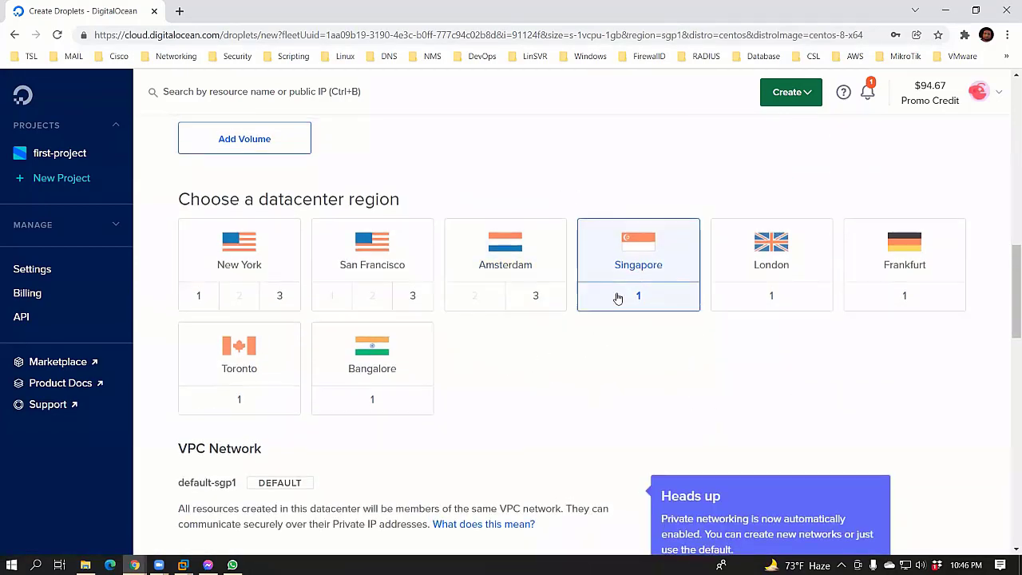
scroll(615, 295, up, 2)
scroll(420, 312, down, 2)
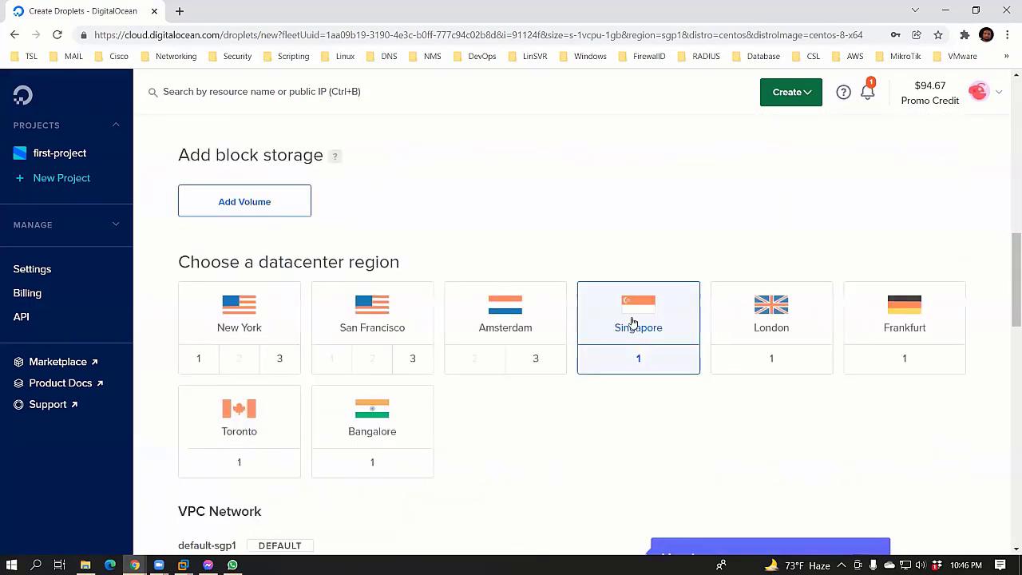
scroll(510, 372, down, 3)
scroll(495, 363, down, 3)
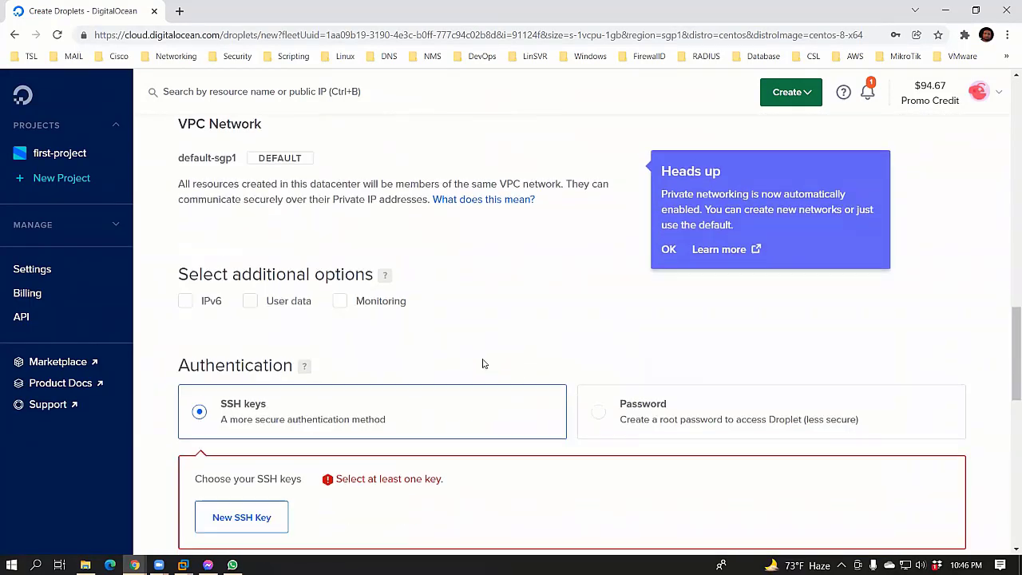
Step: Switch Authentication from SSH keys to Password and focus the root password field
scroll(343, 392, down, 1)
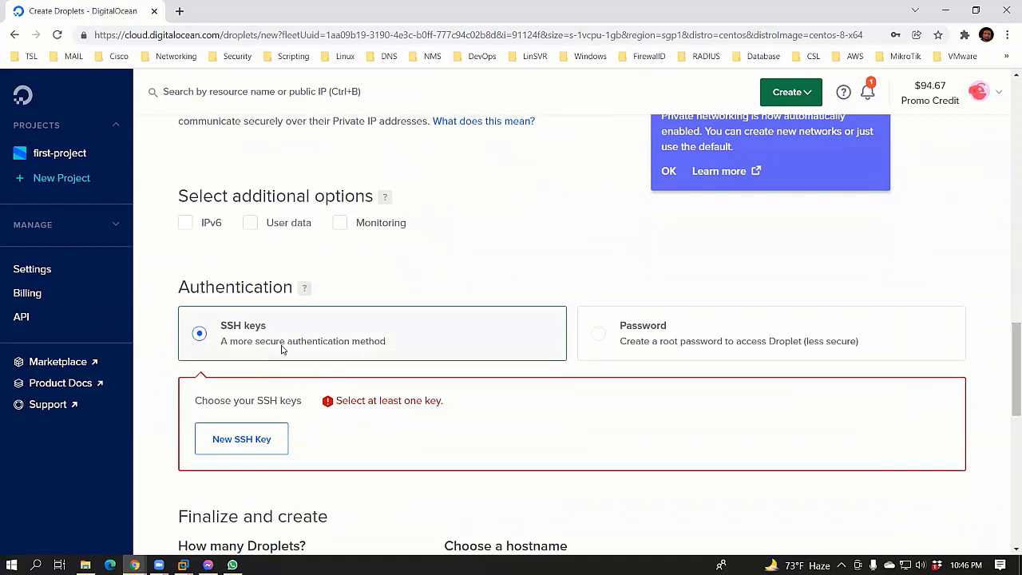
click(599, 335)
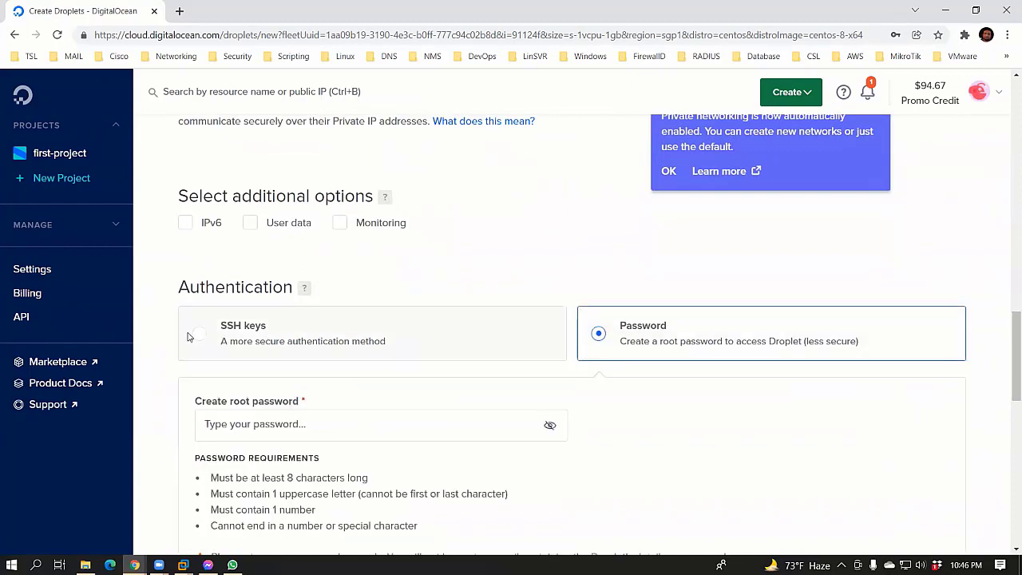
click(199, 334)
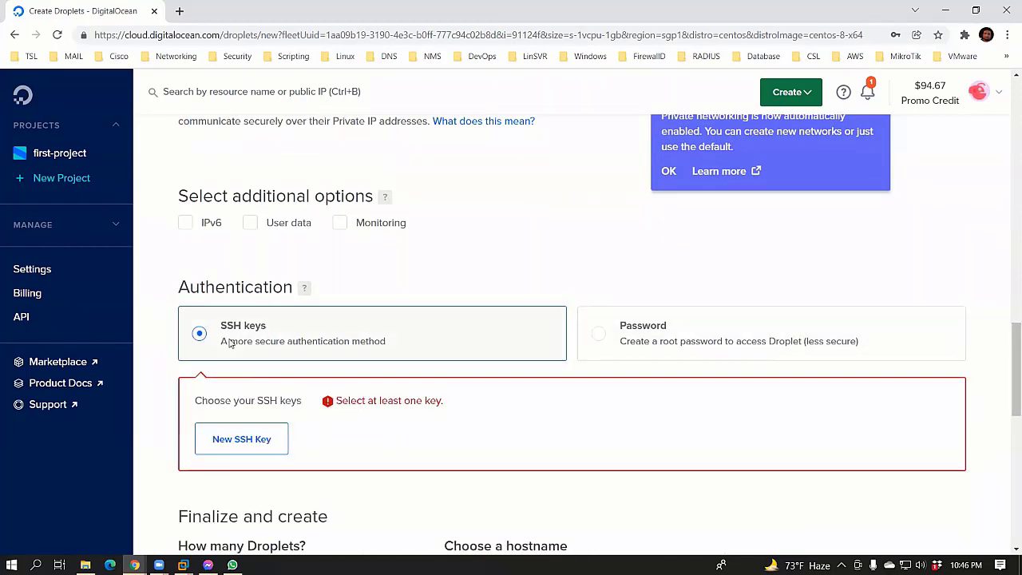
click(602, 343)
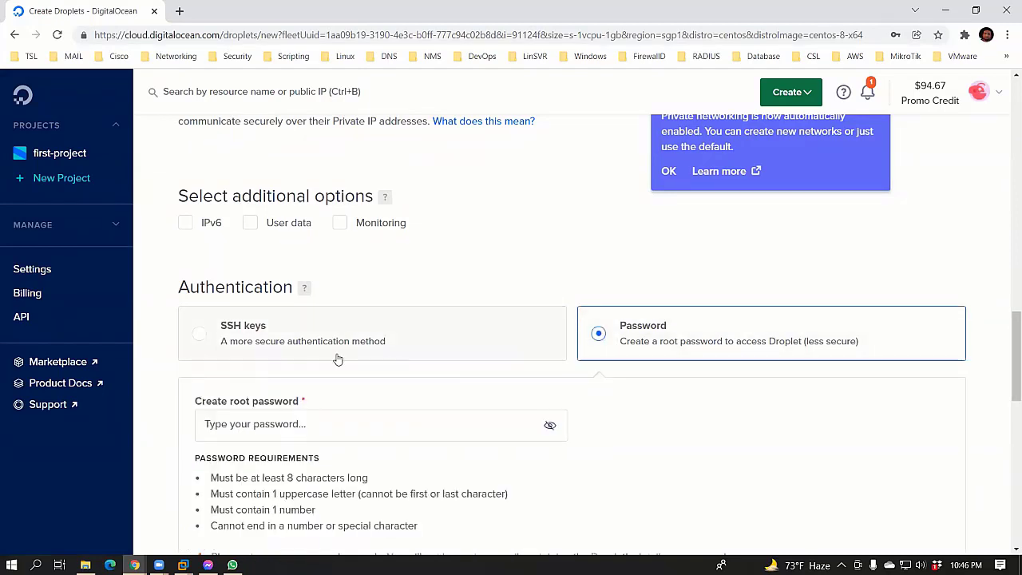
click(218, 335)
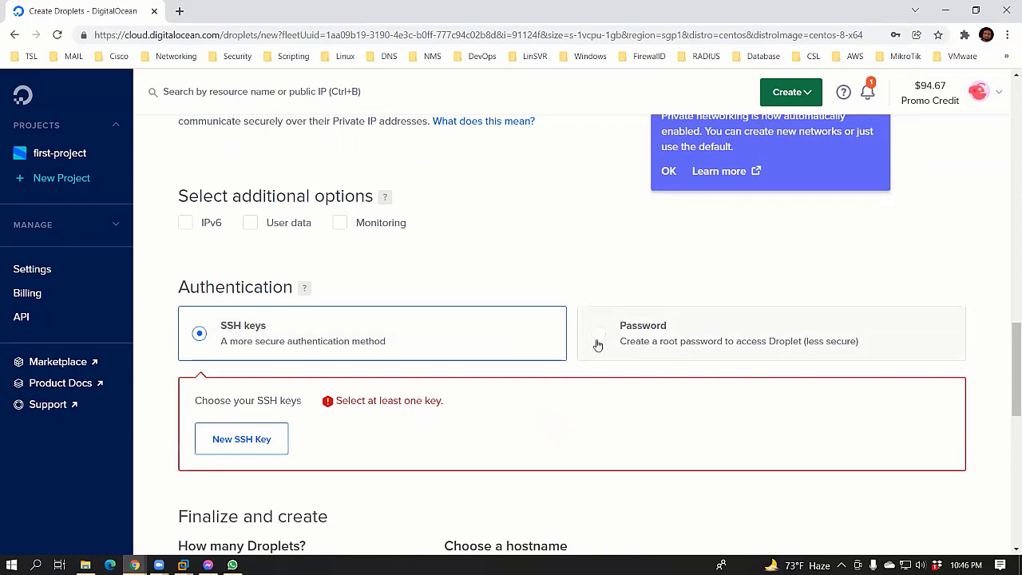
scroll(302, 388, down, 1)
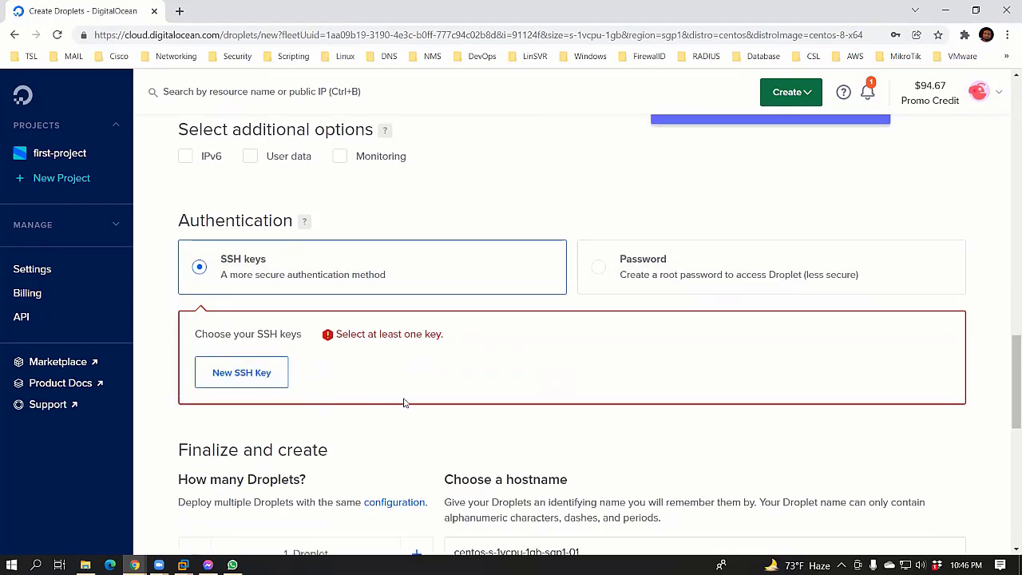
click(600, 277)
scroll(399, 342, down, 2)
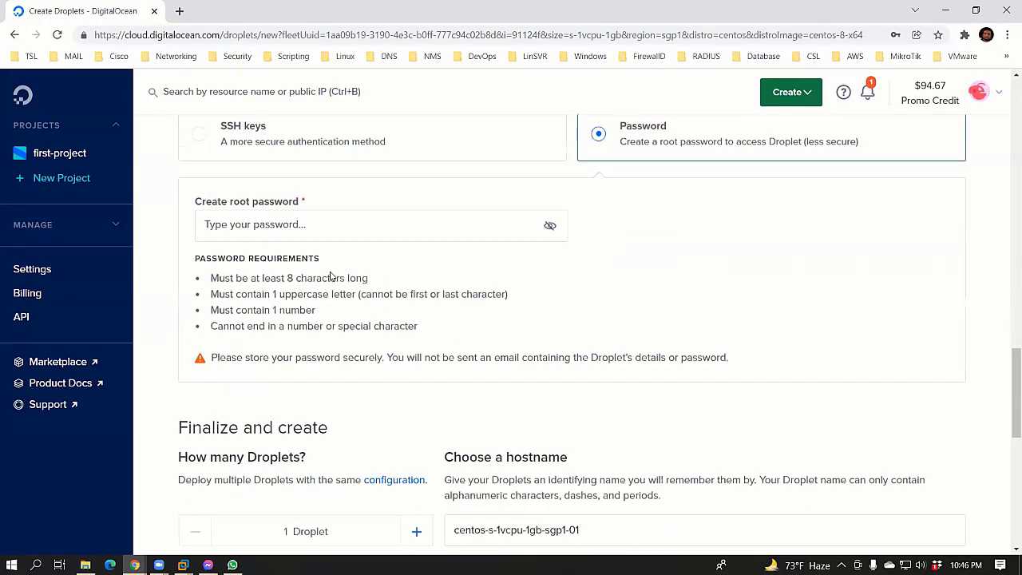
scroll(307, 291, up, 1)
click(303, 291)
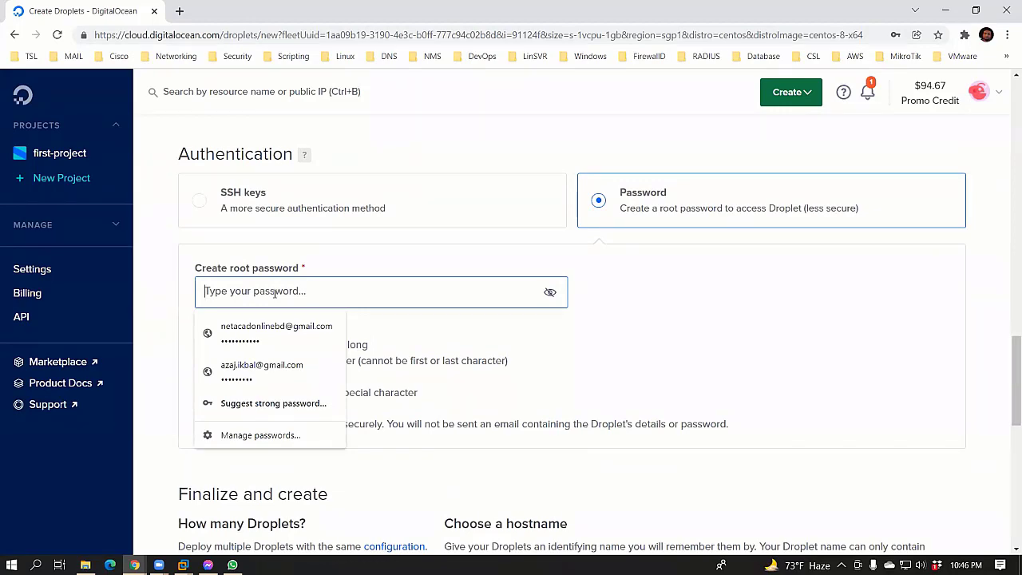
scroll(374, 318, up, 4)
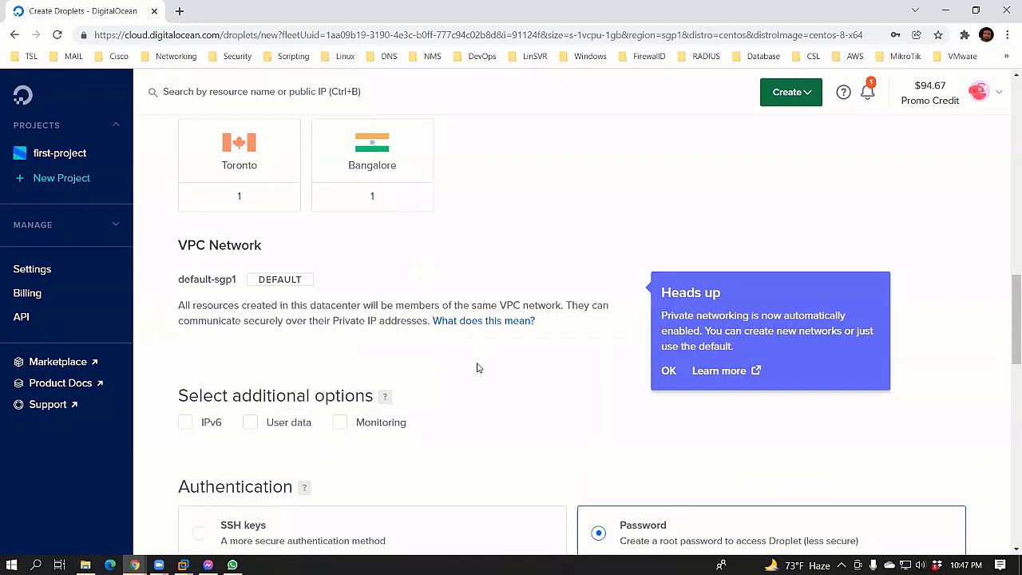
Step: Try the Monitoring, User data and IPv6 options, leaving all three unchecked
click(340, 424)
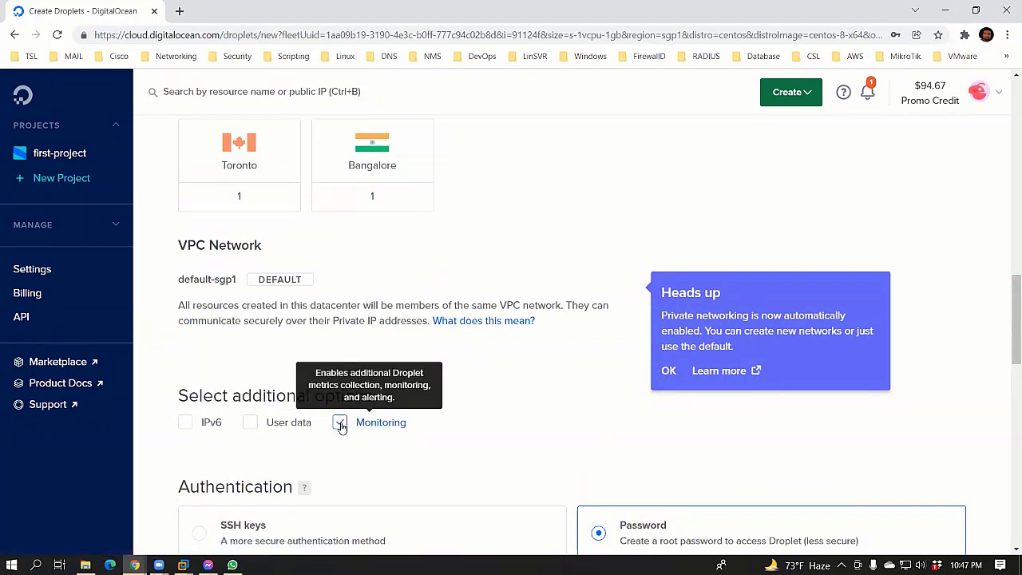
click(339, 424)
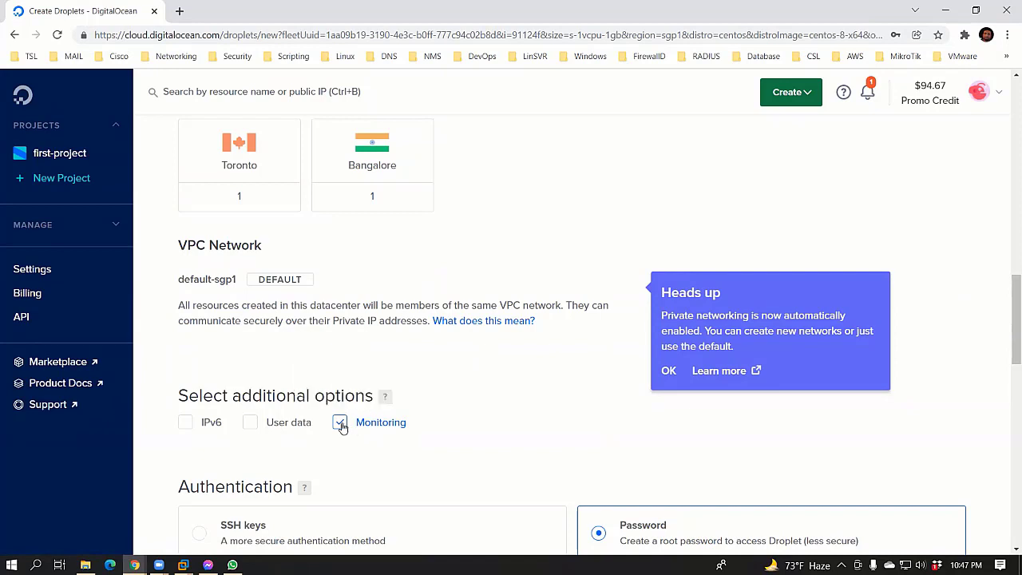
click(250, 423)
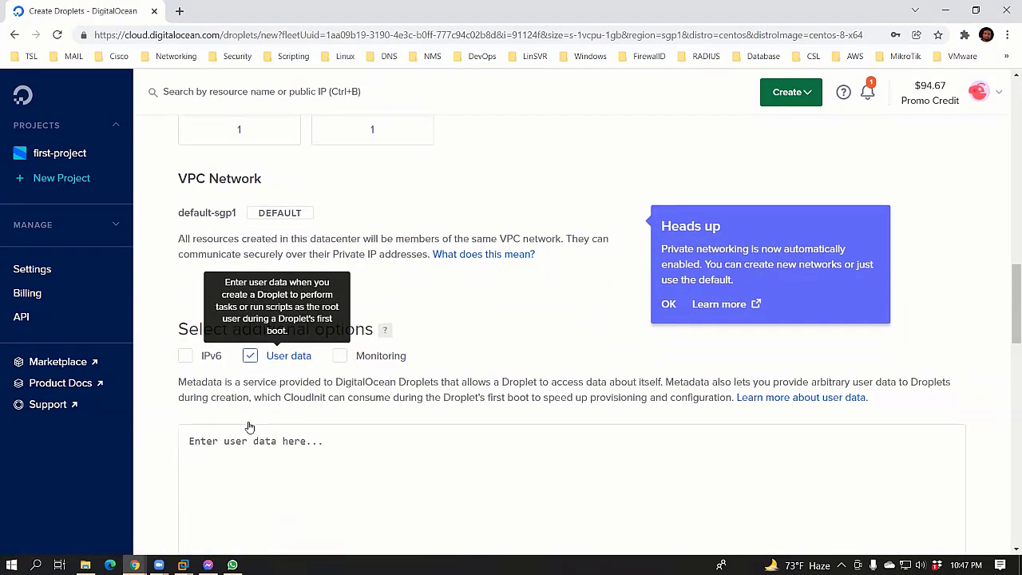
scroll(249, 427, down, 1)
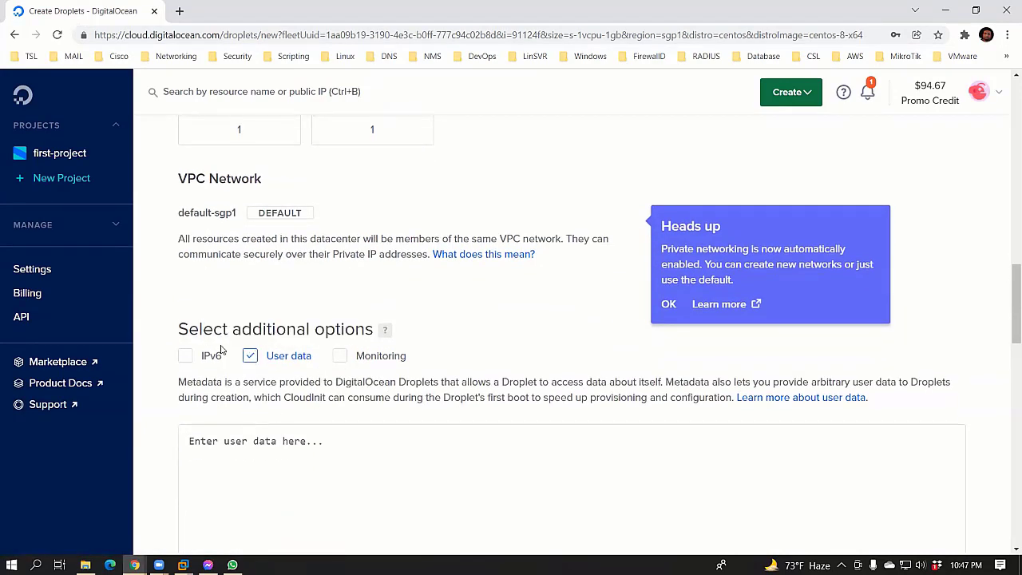
click(254, 359)
click(196, 358)
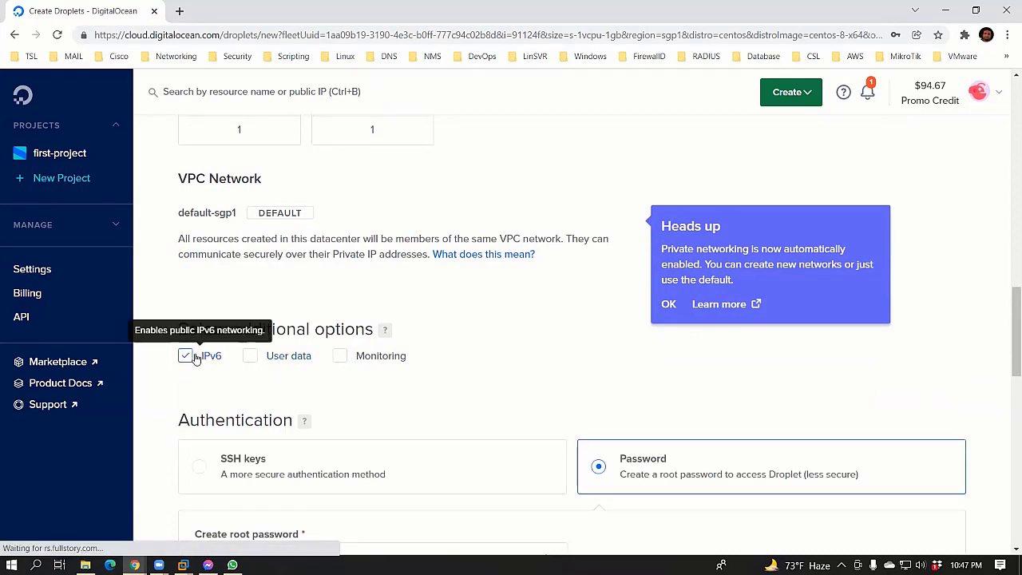
click(185, 359)
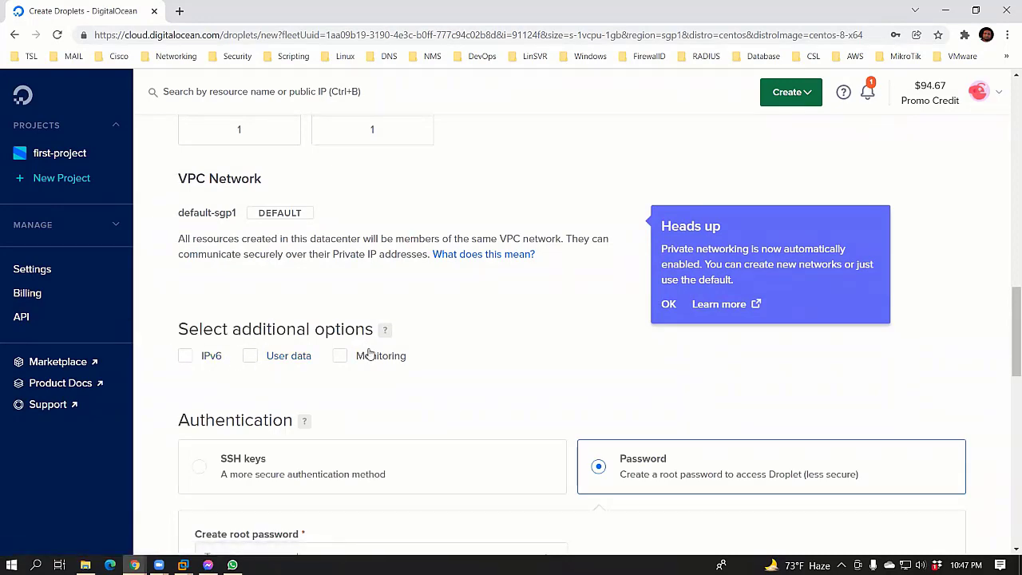
scroll(367, 354, down, 2)
scroll(369, 352, up, 1)
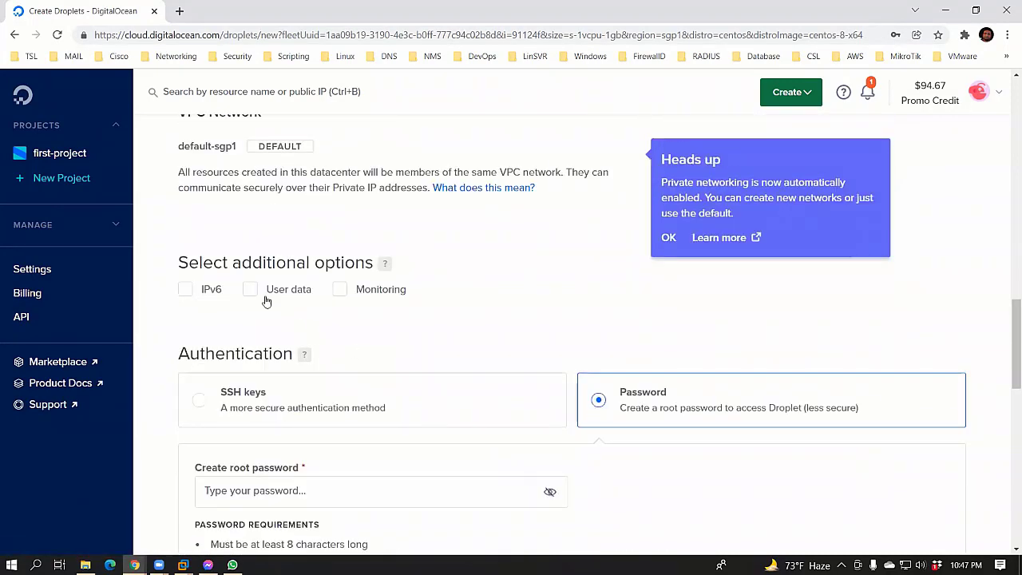
Step: Enable User data briefly, then uncheck it so the droplet has no user data
click(264, 292)
scroll(354, 381, down, 2)
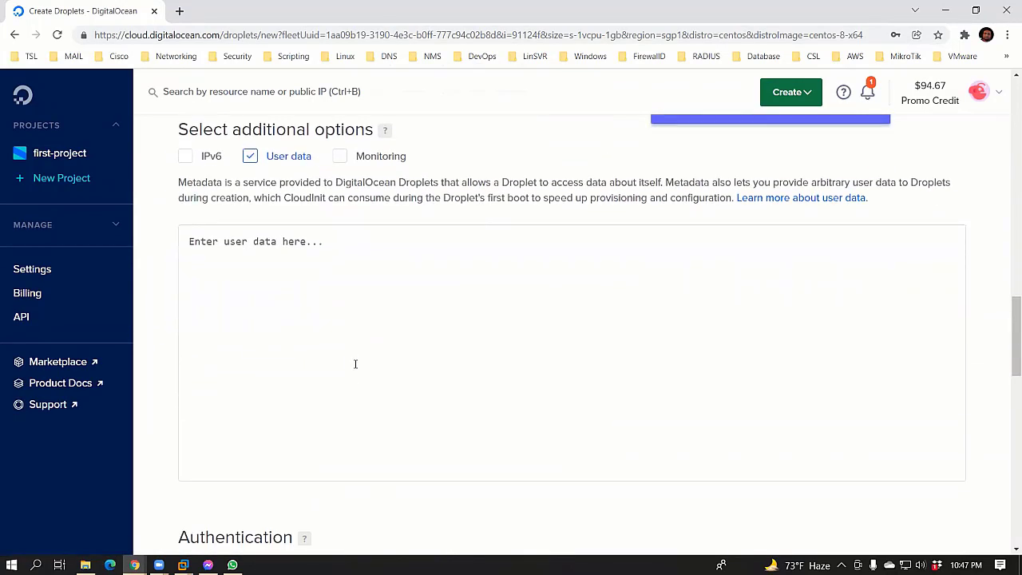
scroll(355, 364, up, 1)
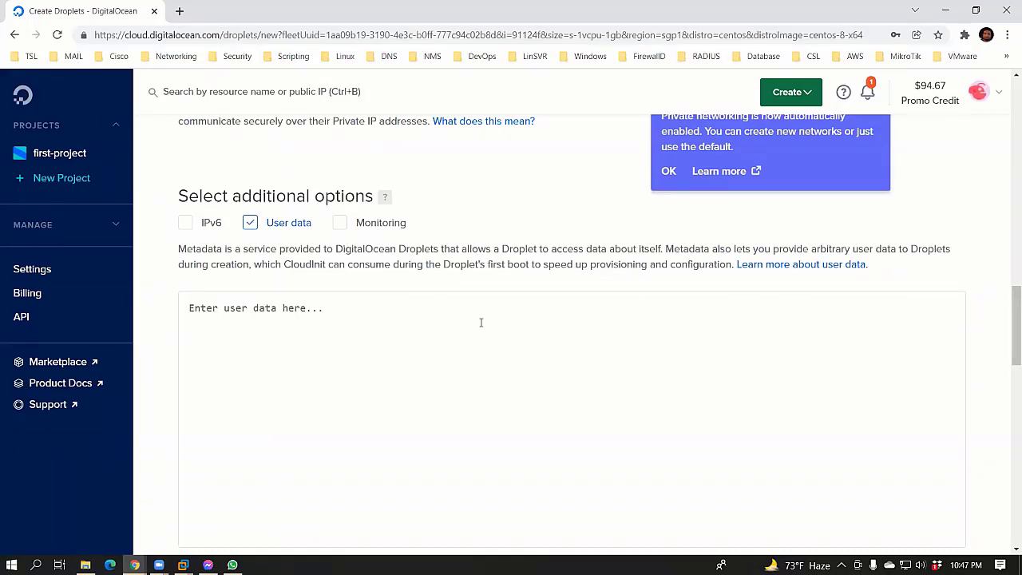
scroll(390, 331, down, 7)
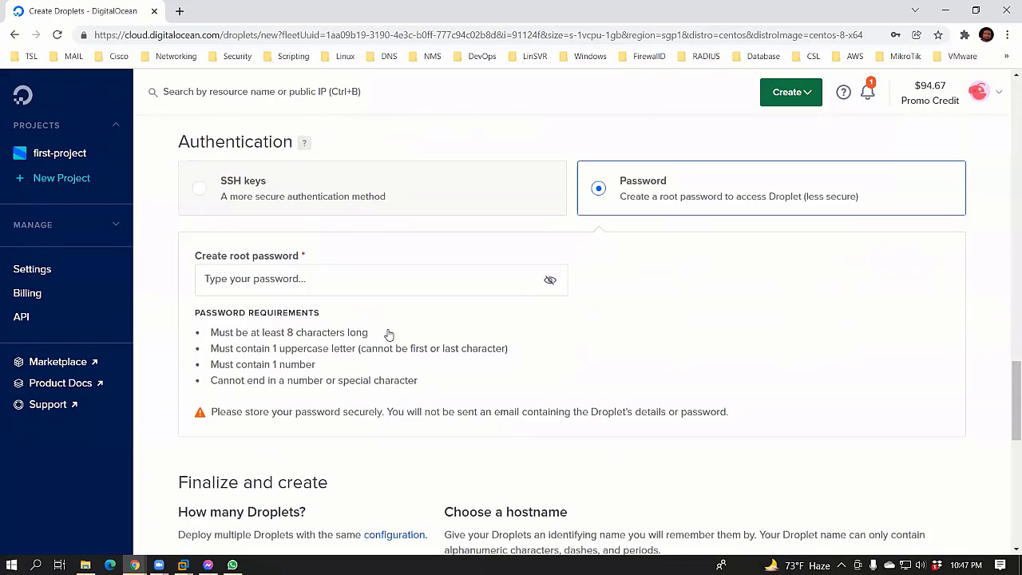
scroll(389, 331, up, 7)
click(270, 298)
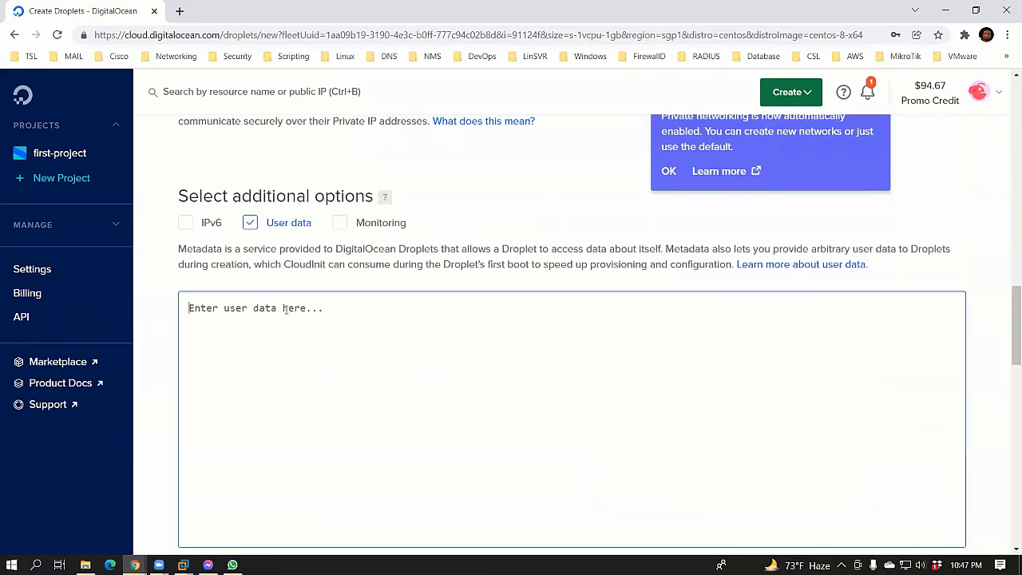
click(291, 226)
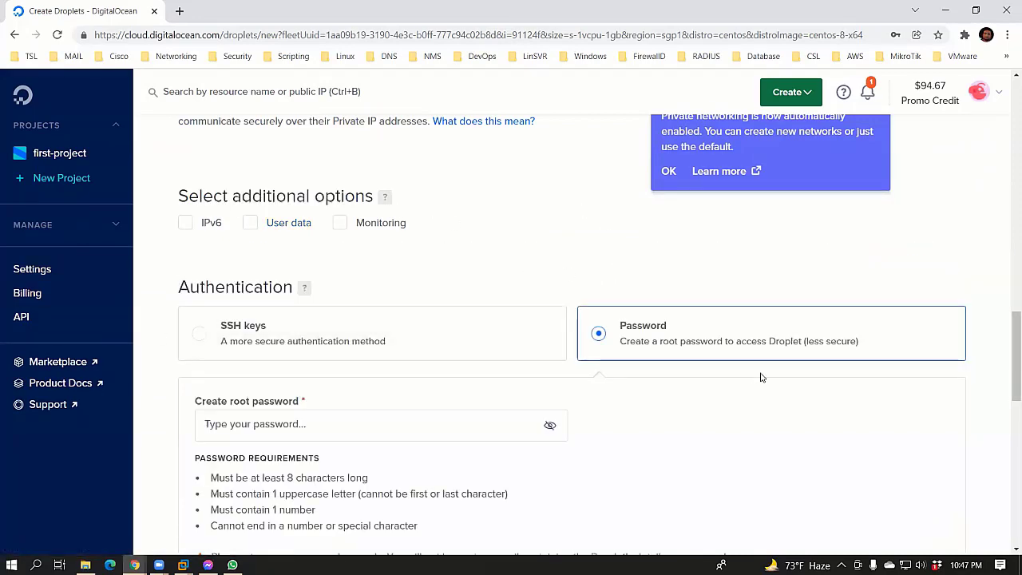
scroll(356, 423, down, 3)
scroll(301, 302, up, 1)
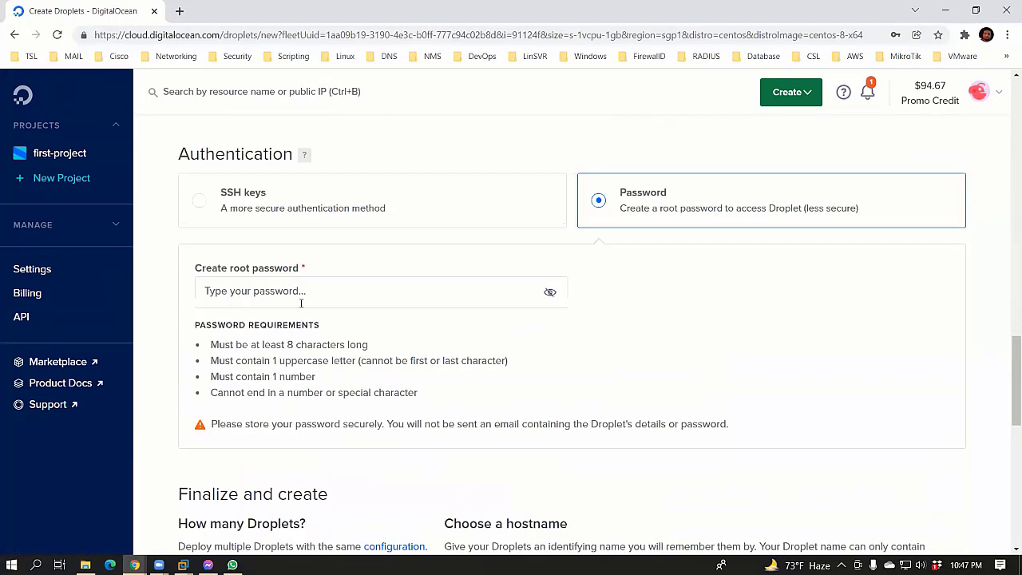
click(250, 292)
click(648, 424)
click(247, 292)
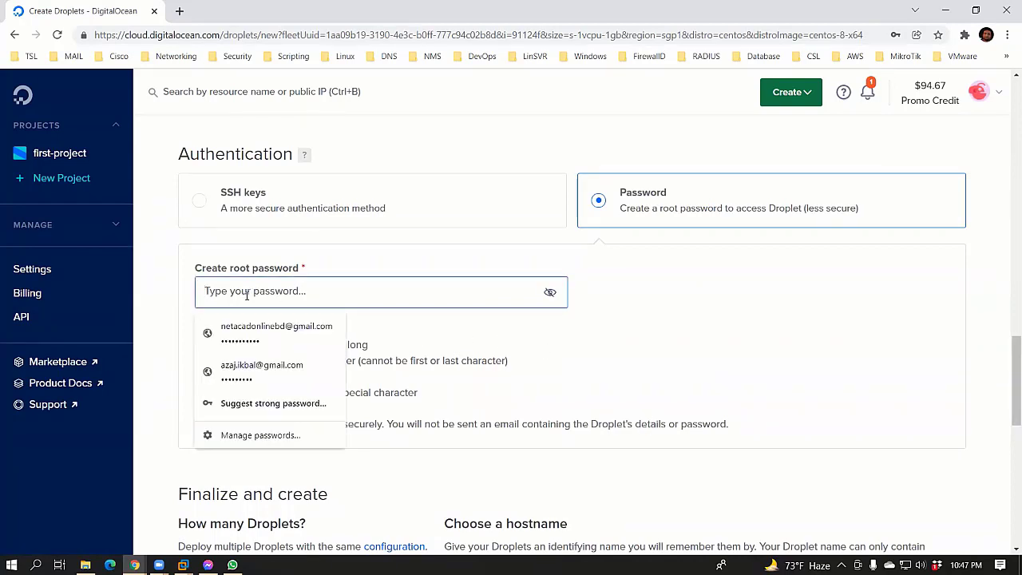
text(••)
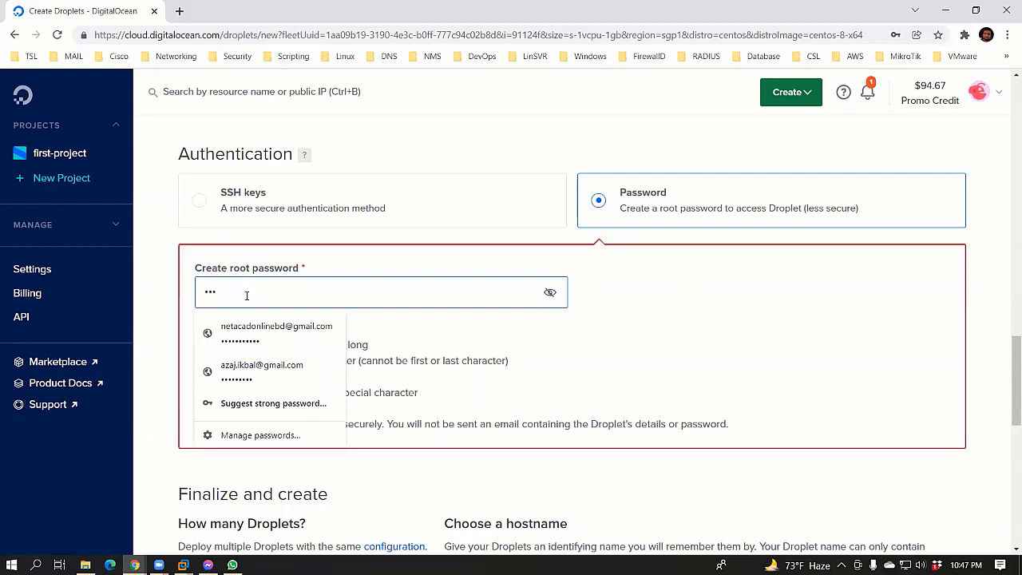
key(BackSpace)
key(BackSpace)
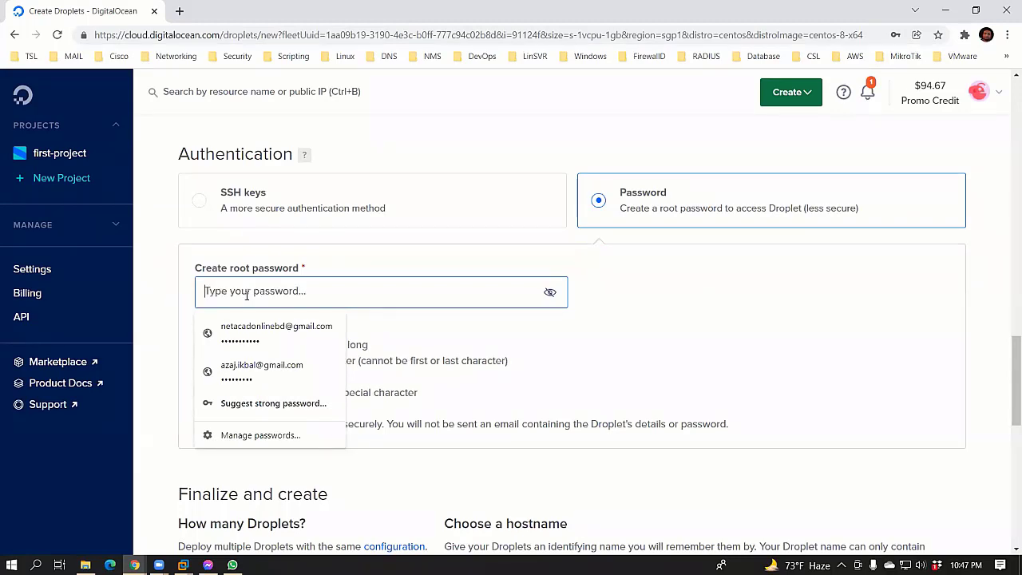
click(177, 240)
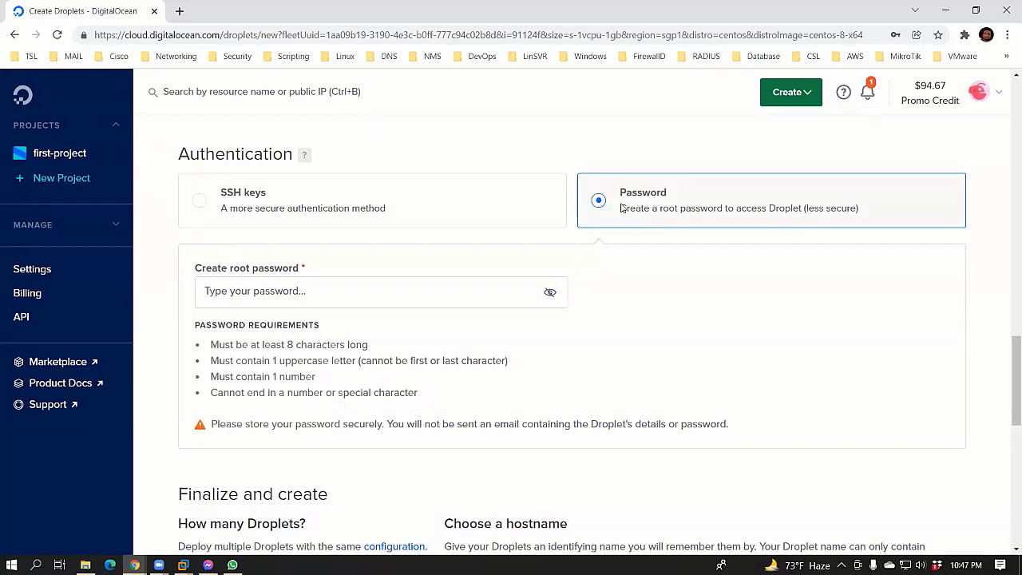
scroll(350, 276, up, 3)
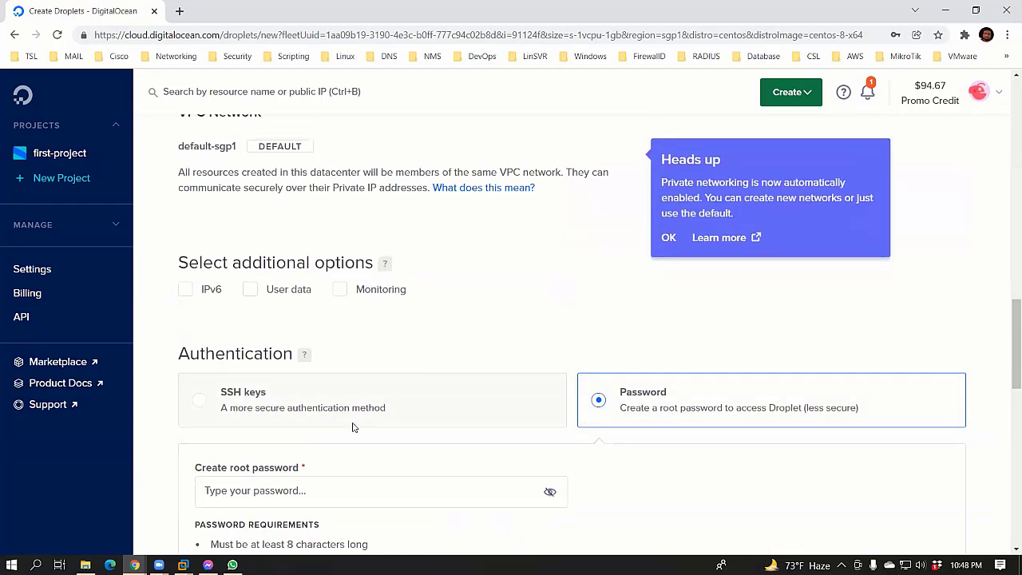
scroll(431, 379, down, 3)
scroll(261, 355, up, 2)
click(261, 356)
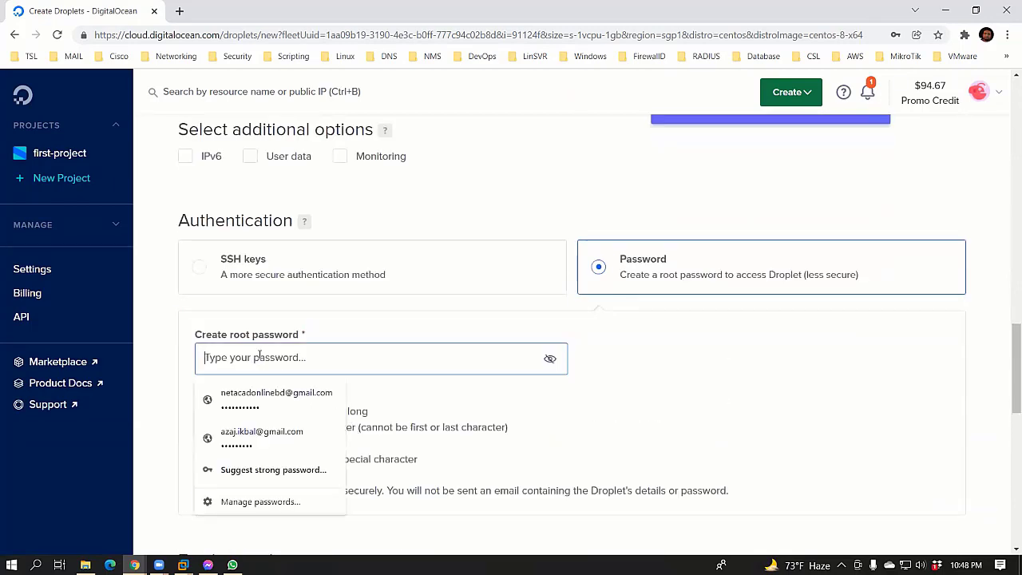
scroll(493, 320, up, 6)
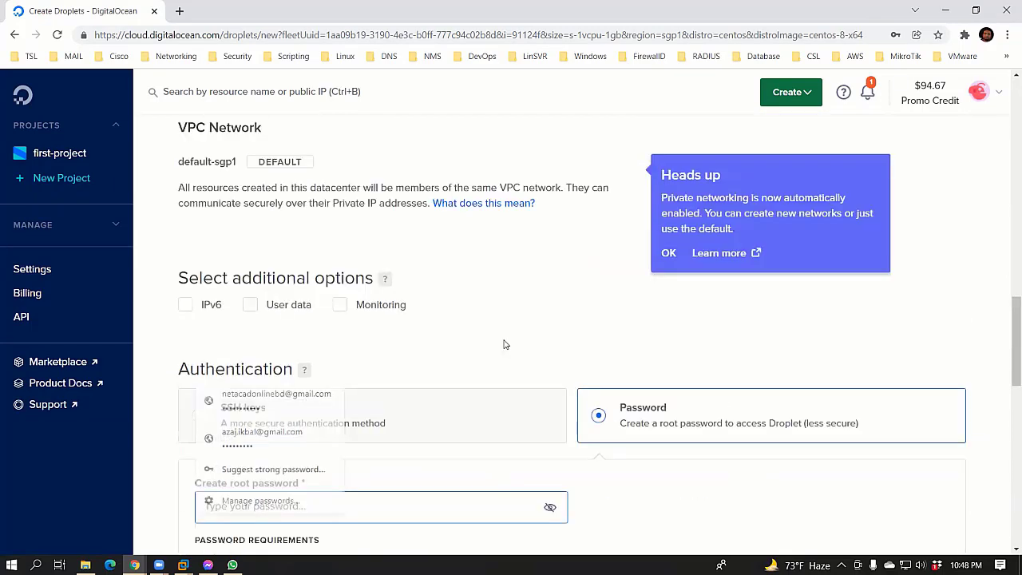
scroll(550, 367, up, 7)
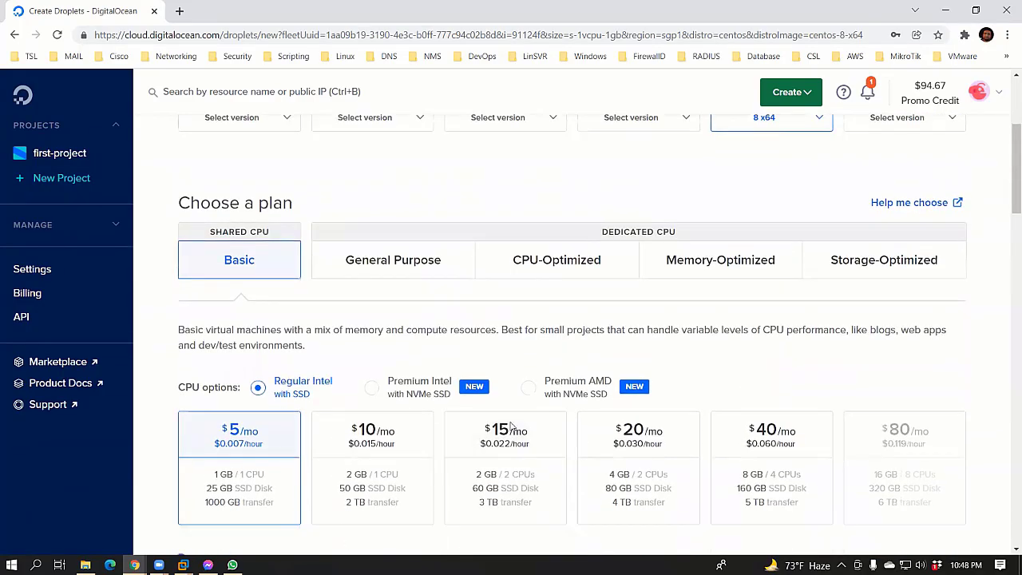
Step: Keep the droplet count at 1
scroll(520, 443, down, 13)
scroll(709, 212, down, 3)
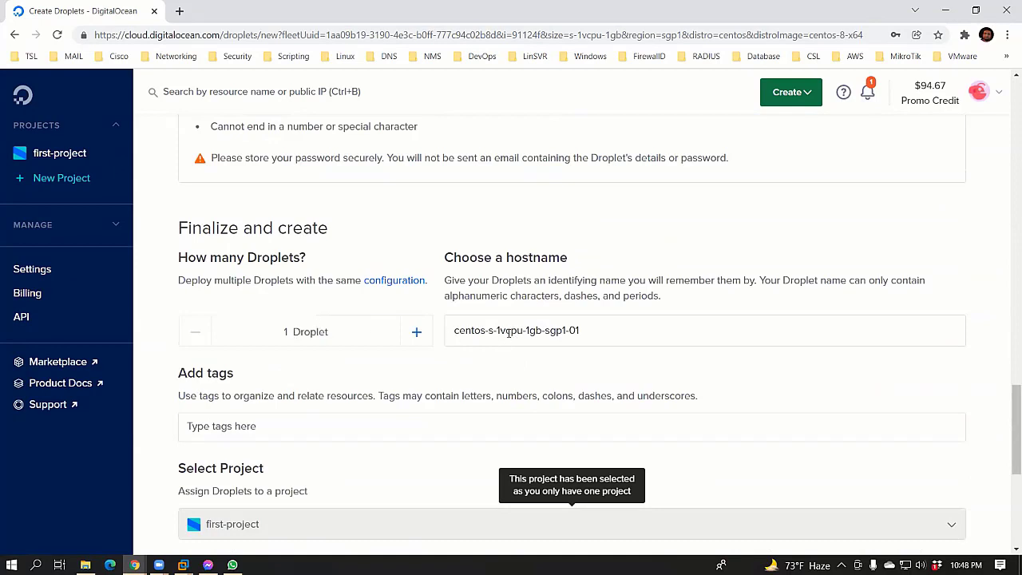
click(303, 331)
click(382, 379)
Step: Replace the default hostname with vm2-centos8
click(653, 330)
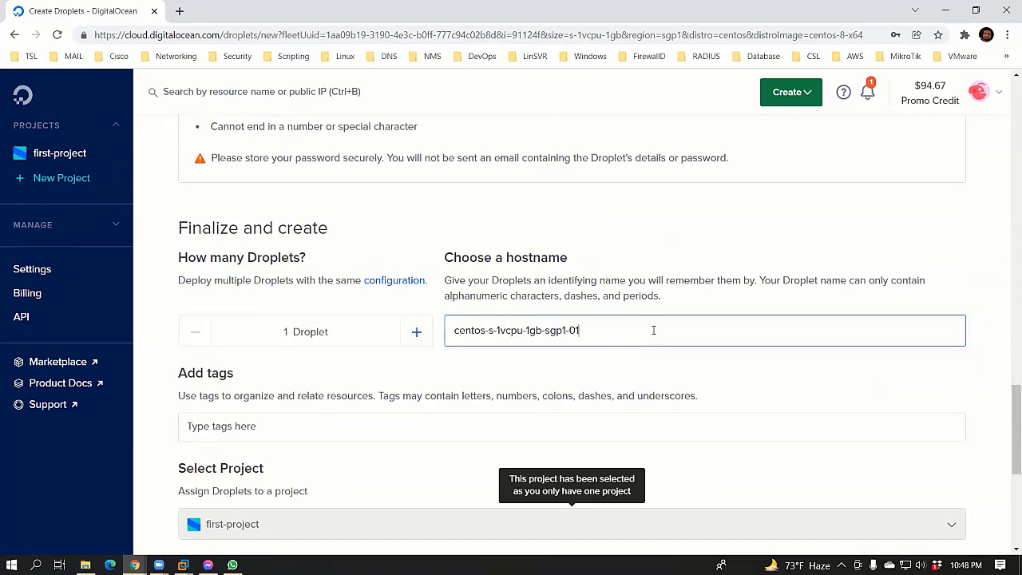
drag(580, 330, 417, 334)
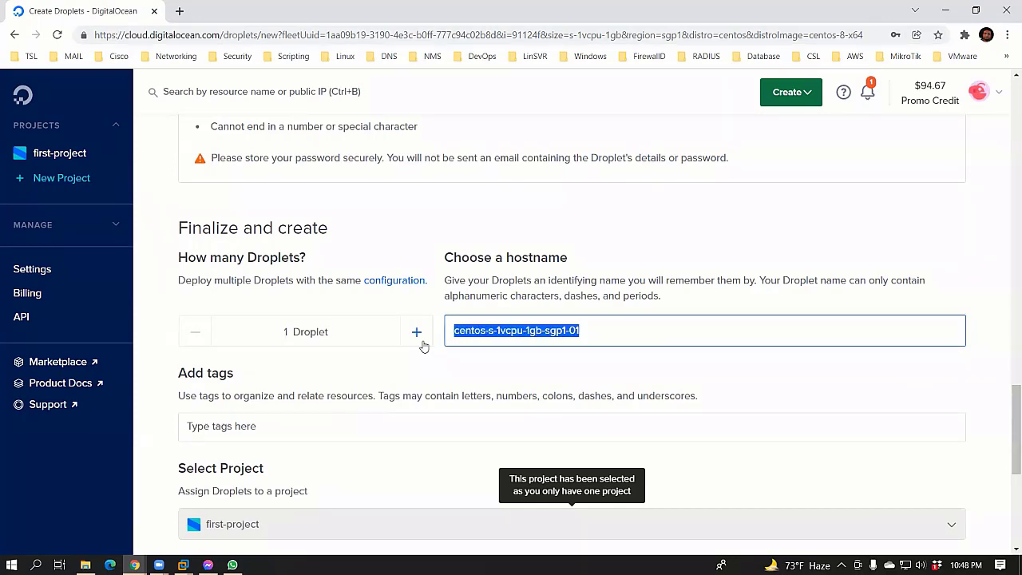
text(vm2-centos8)
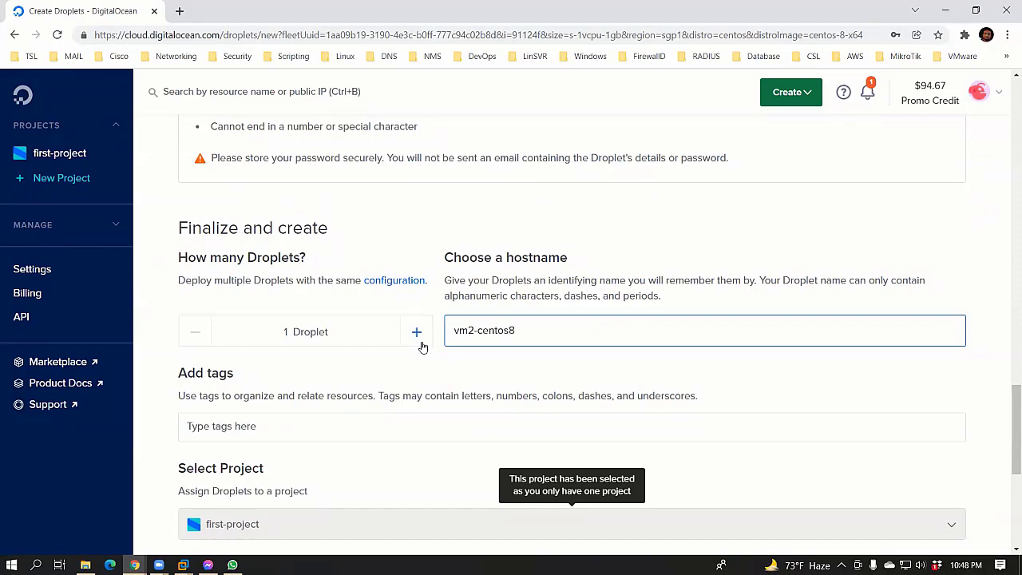
scroll(439, 392, down, 5)
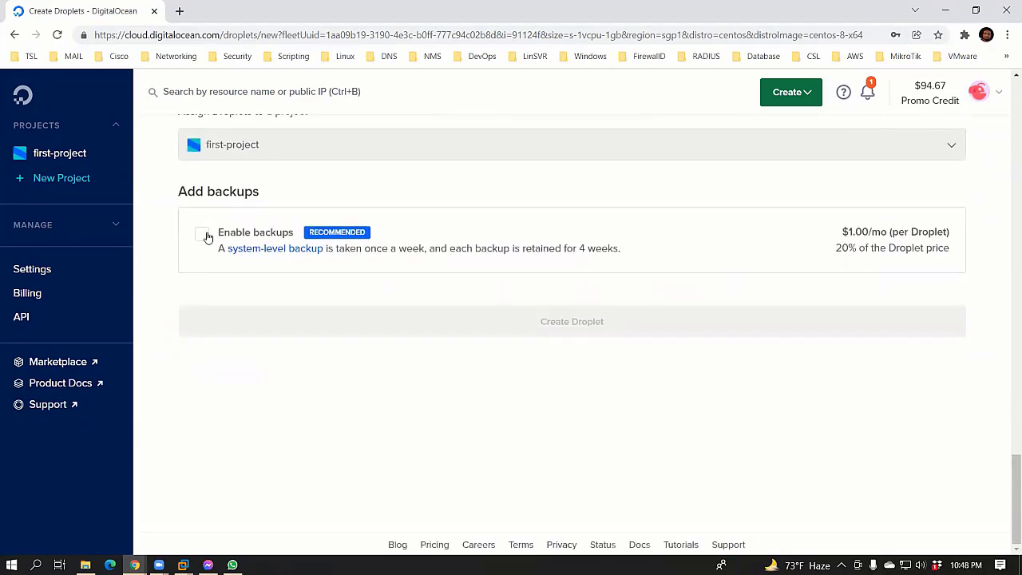
scroll(285, 293, up, 2)
scroll(285, 293, up, 3)
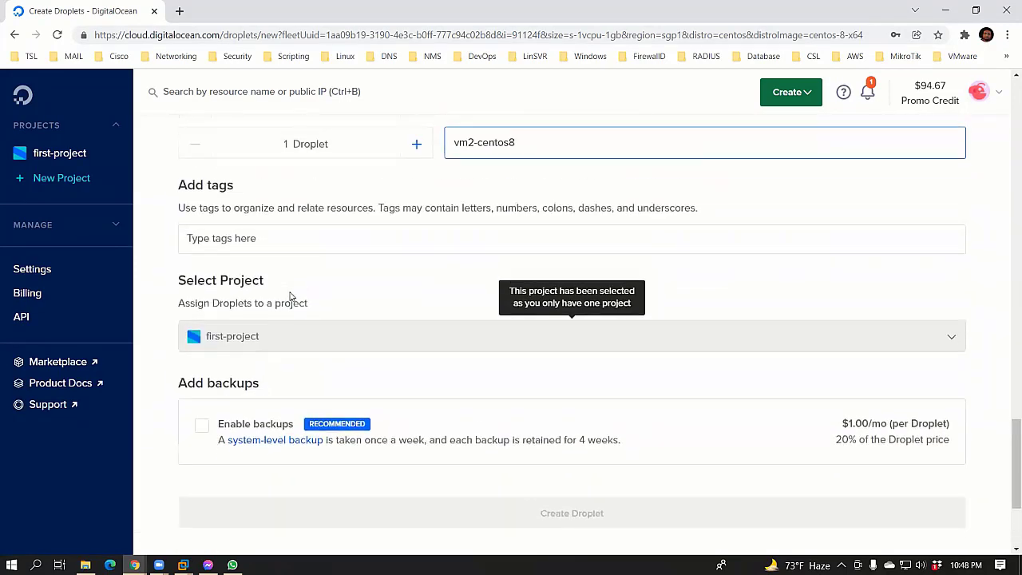
Step: Add a webserver tag, discarding a stray Web tag along the way
click(236, 383)
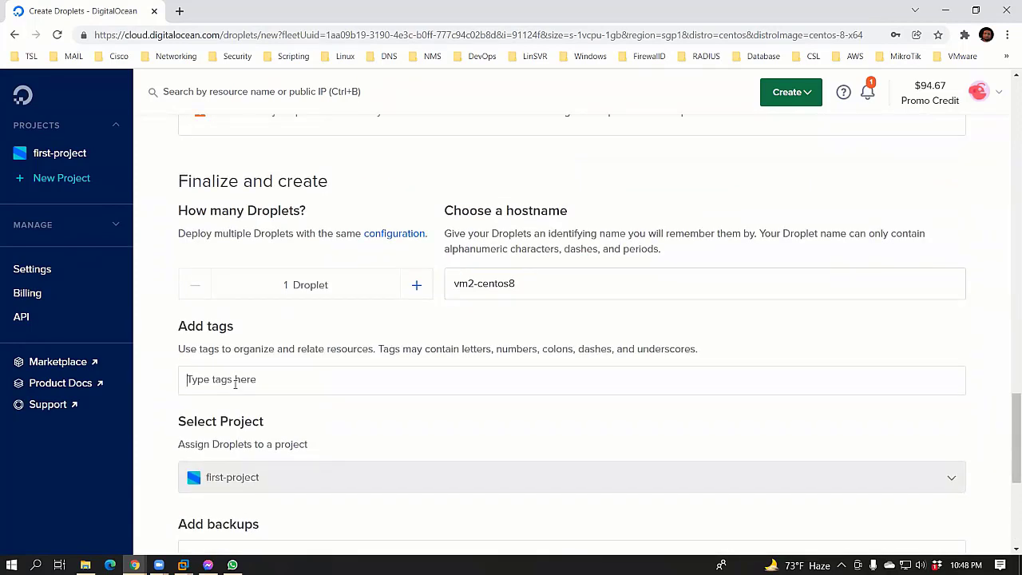
text(Web)
key(Return)
text(SErve)
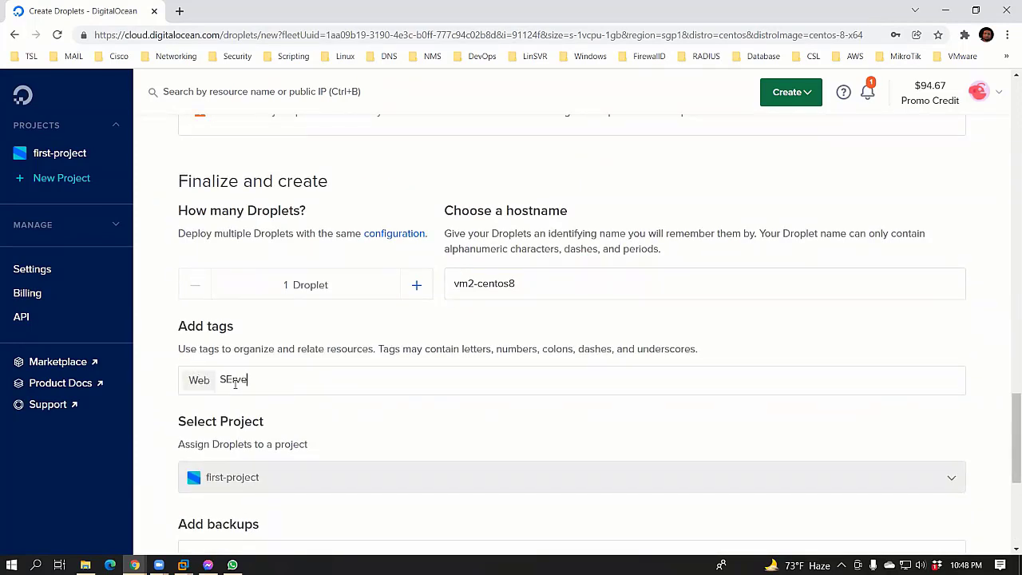
key(BackSpace)
key(BackSpace)
key(BackSpace)
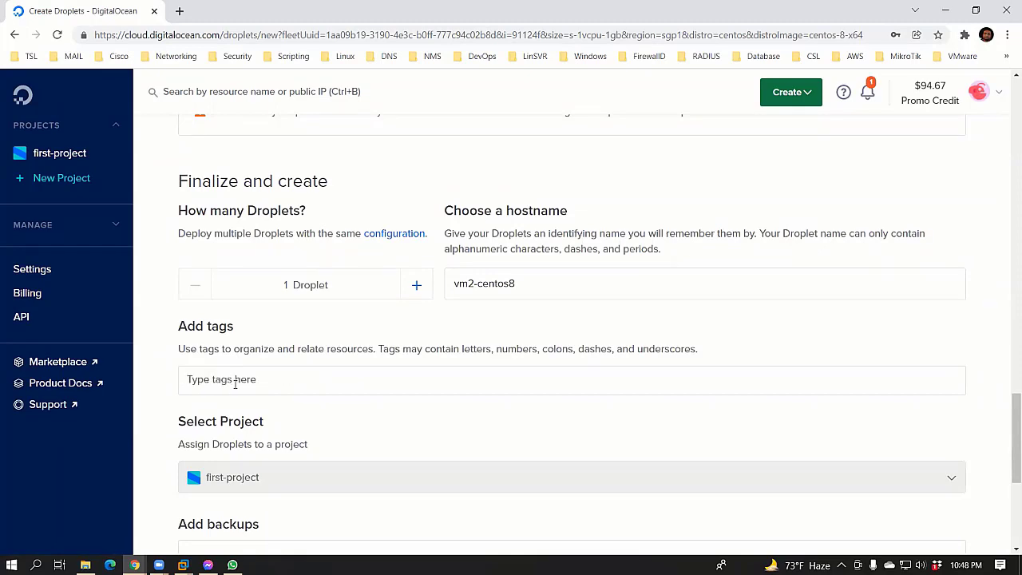
text(webserver)
key(Return)
scroll(308, 201, up, 5)
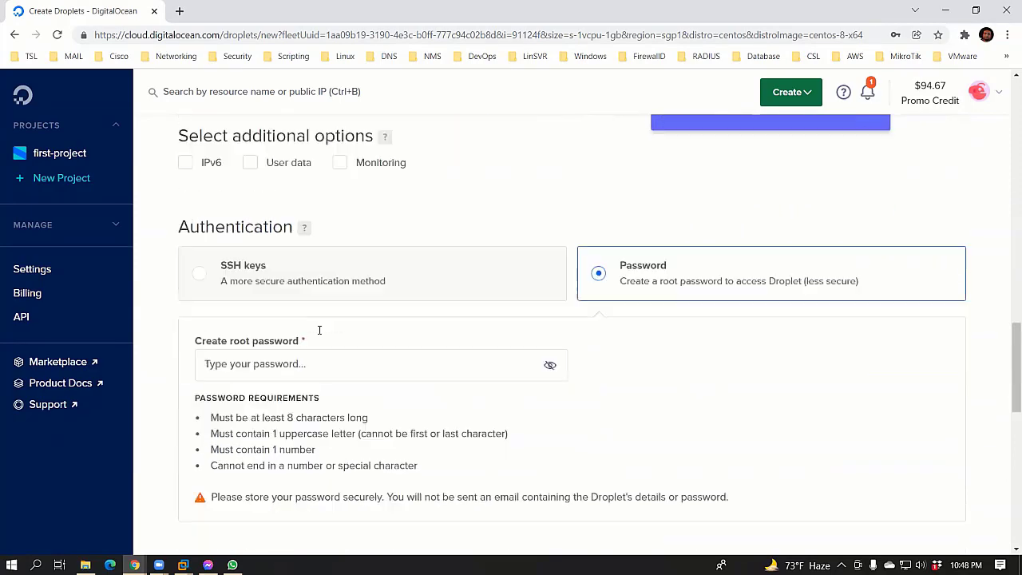
scroll(319, 329, down, 5)
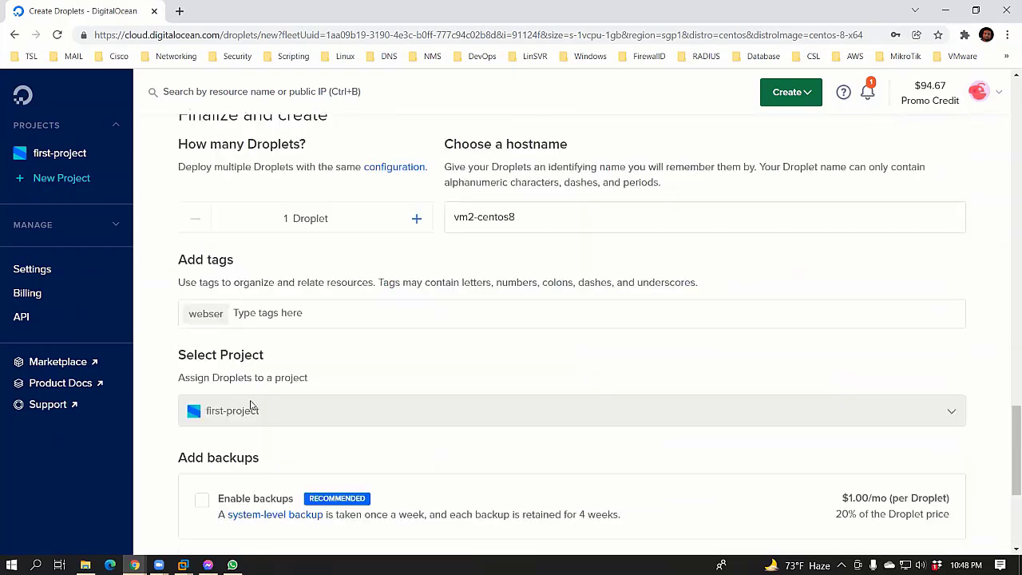
Step: Correct the tag to Webserver and review first-project assignment down to Create Droplet
click(240, 313)
key(BackSpace)
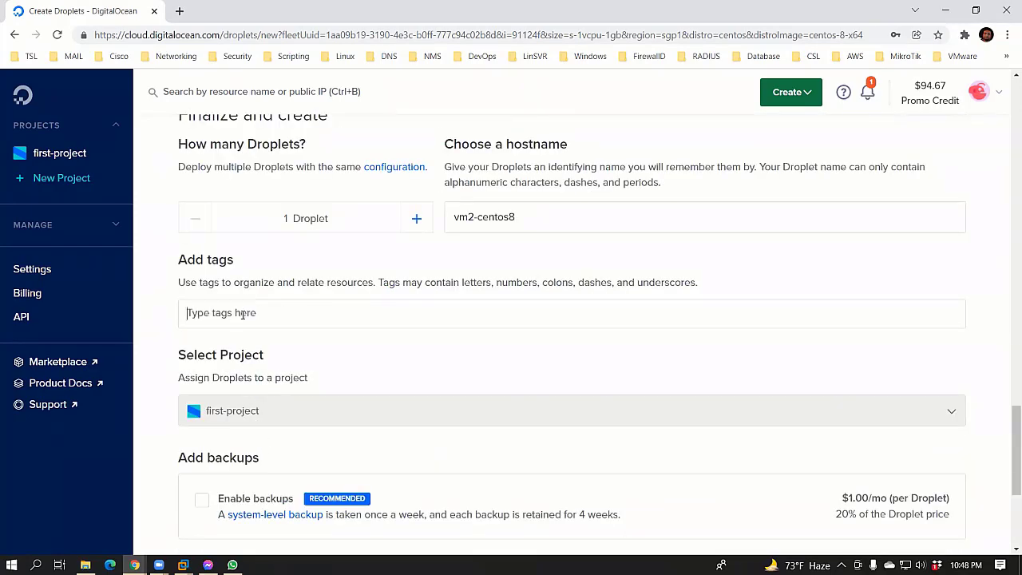
text(Webserver)
key(Return)
scroll(236, 311, up, 15)
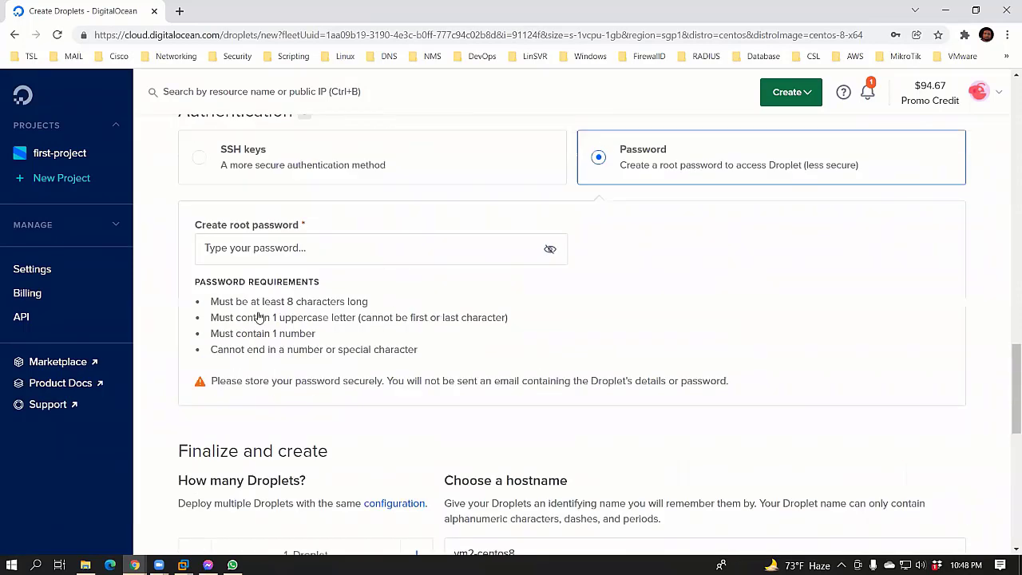
scroll(364, 326, up, 6)
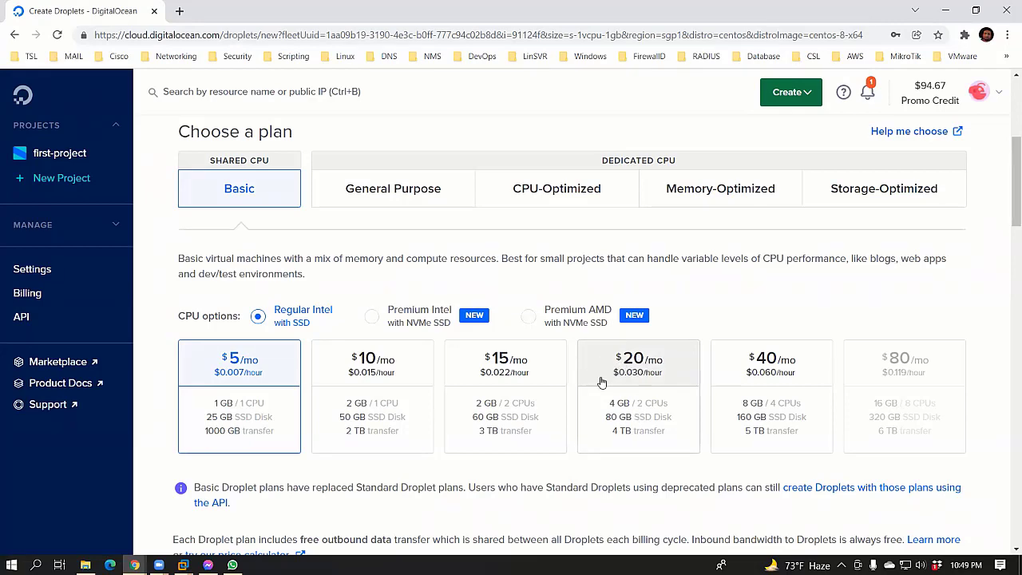
scroll(519, 217, up, 3)
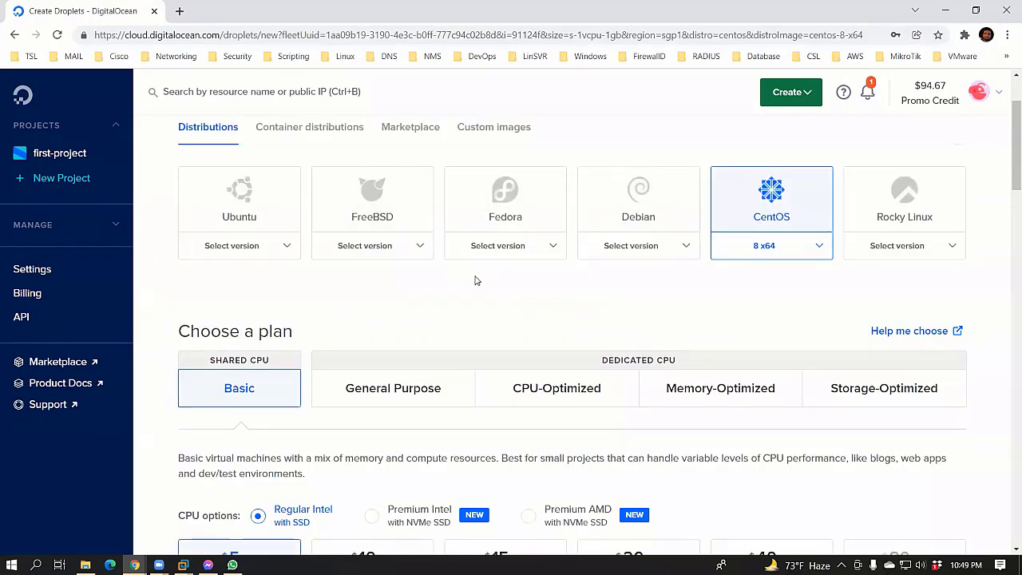
scroll(493, 293, down, 1)
scroll(479, 319, down, 9)
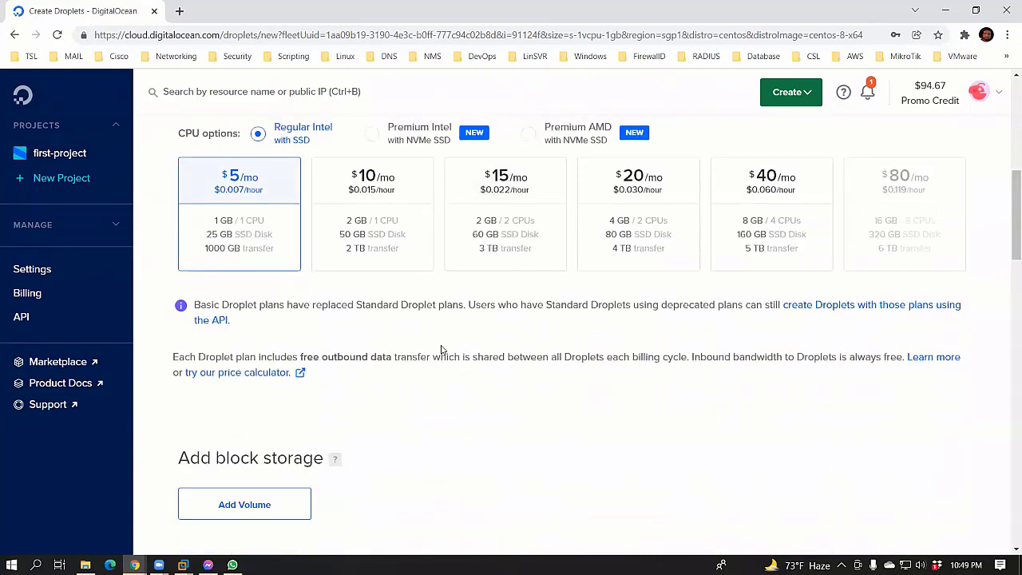
scroll(443, 340, up, 7)
scroll(451, 335, down, 2)
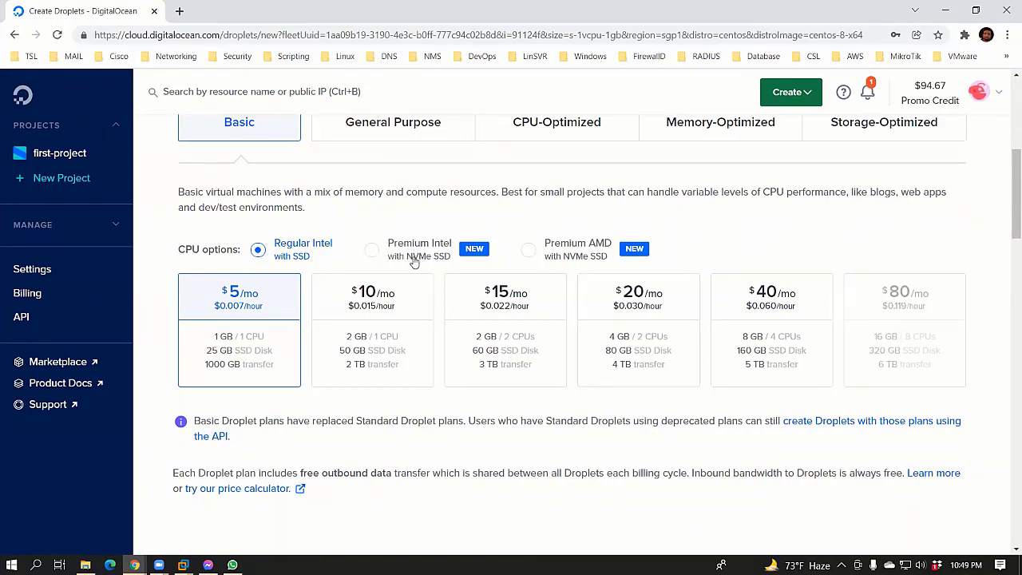
scroll(378, 298, down, 3)
scroll(378, 298, down, 15)
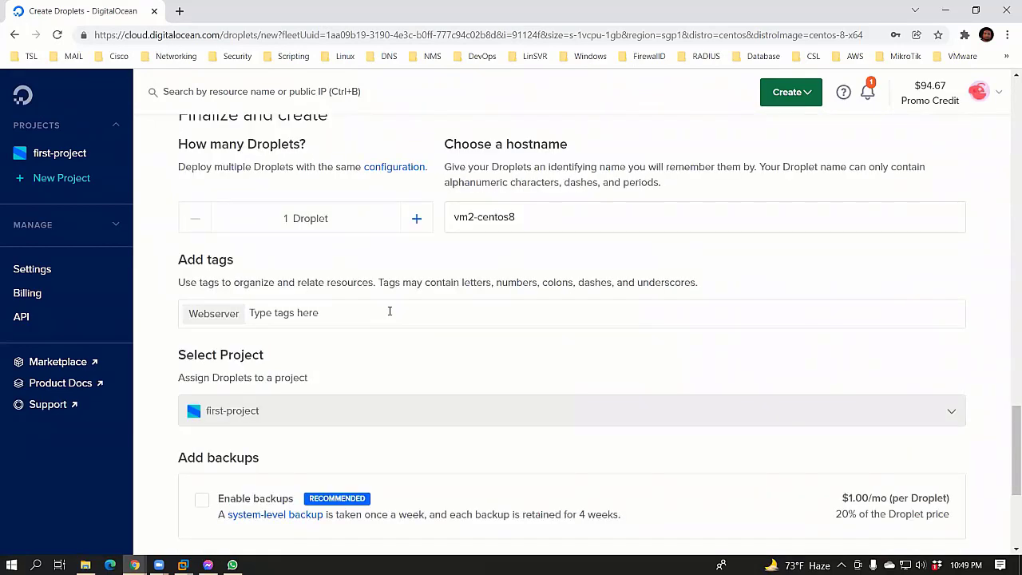
scroll(389, 312, down, 3)
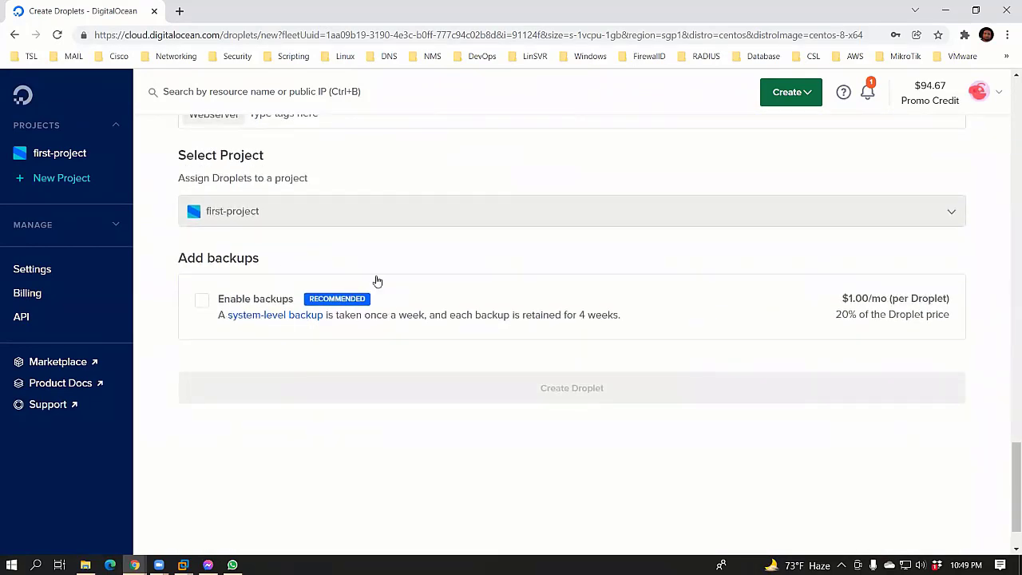
scroll(377, 281, up, 3)
scroll(378, 278, down, 4)
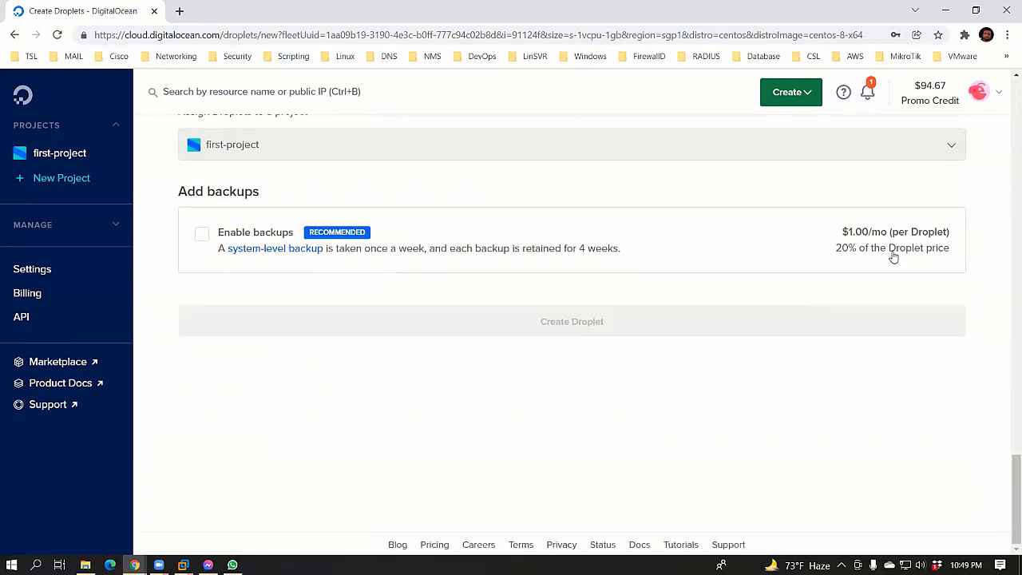
scroll(328, 315, up, 4)
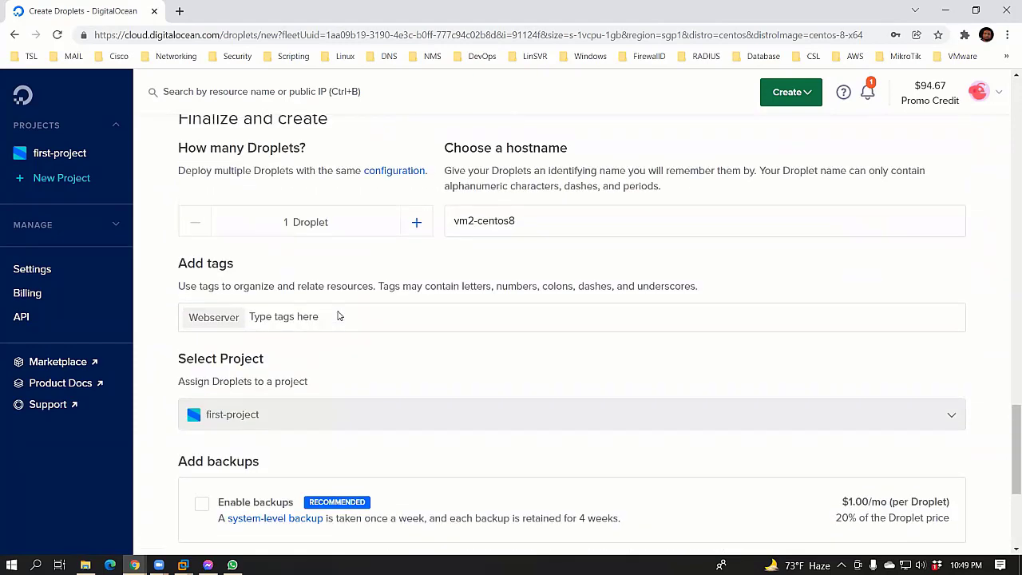
scroll(338, 316, up, 5)
Step: Enter a root password that meets all four listed requirements
click(288, 310)
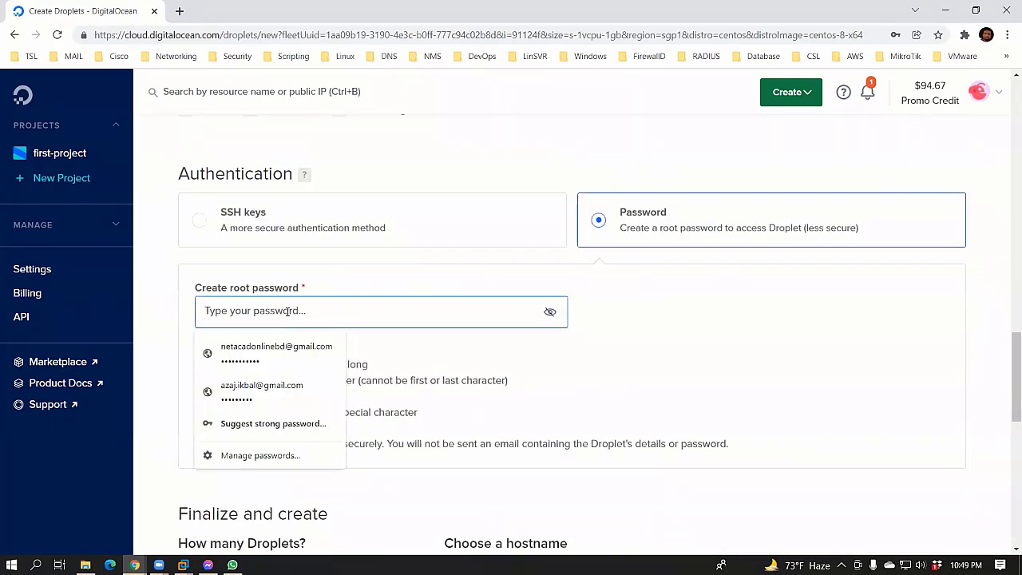
text(••••)
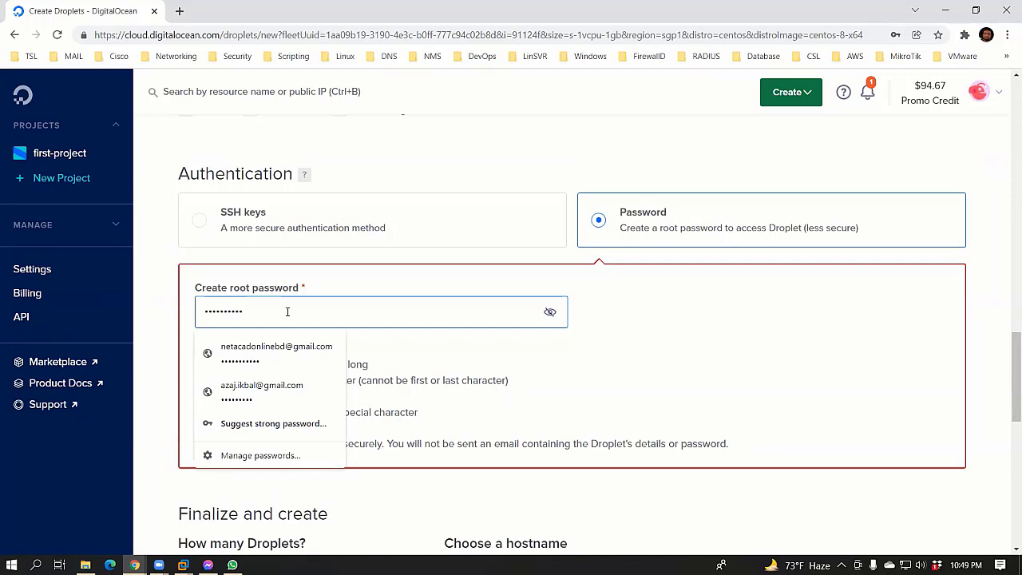
text(•)
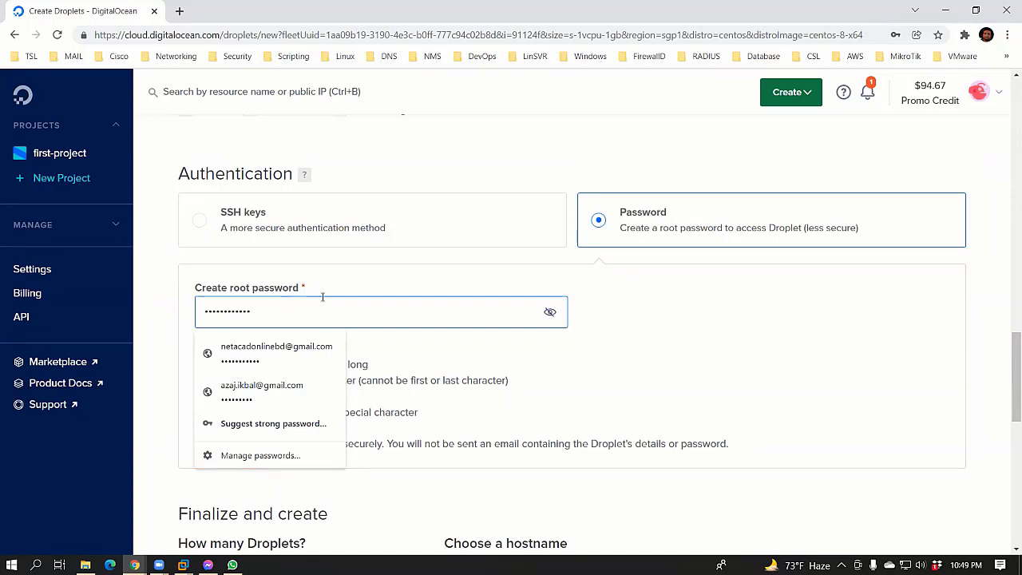
click(640, 285)
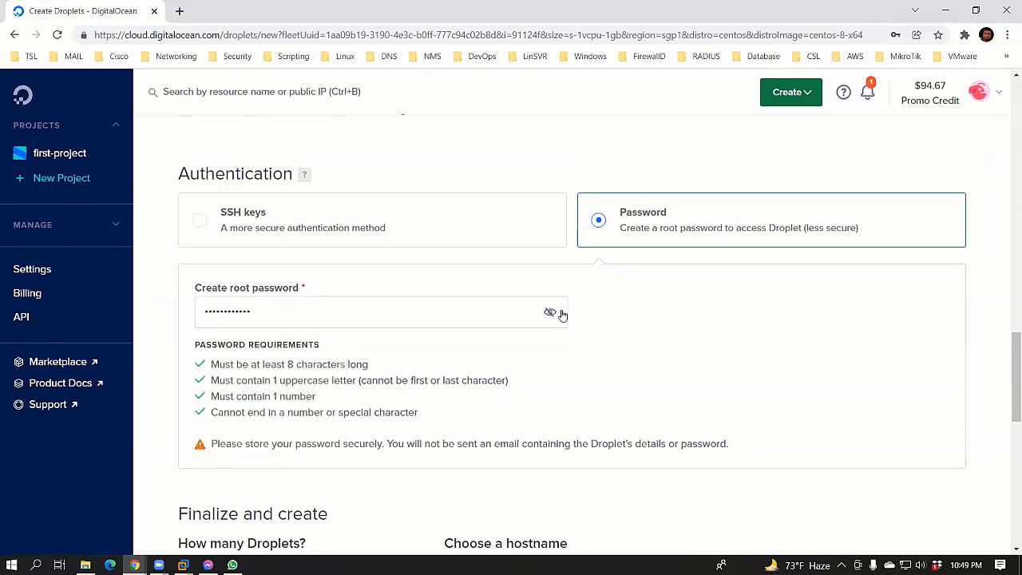
scroll(413, 299, down, 1)
scroll(422, 314, up, 1)
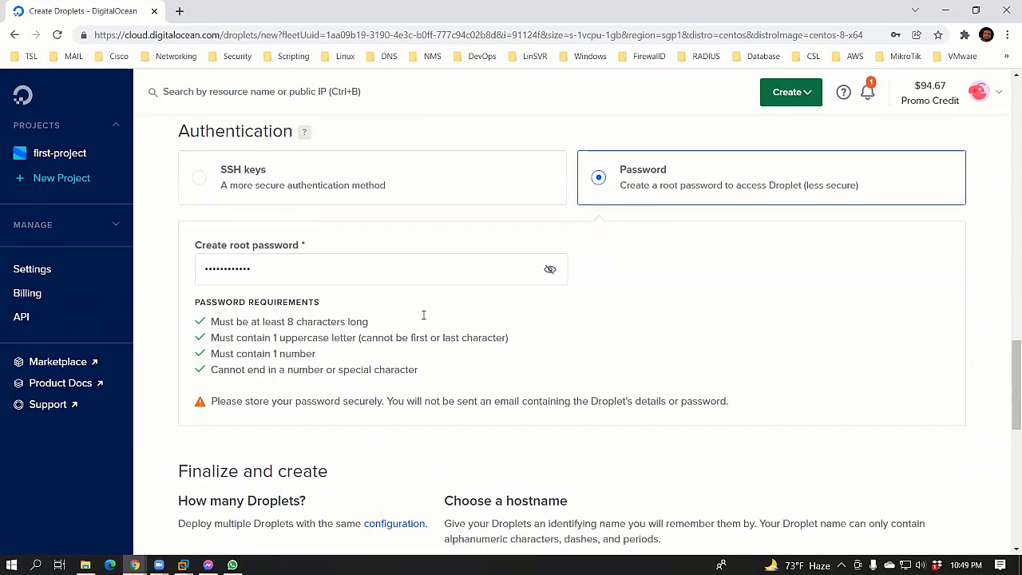
scroll(446, 338, down, 8)
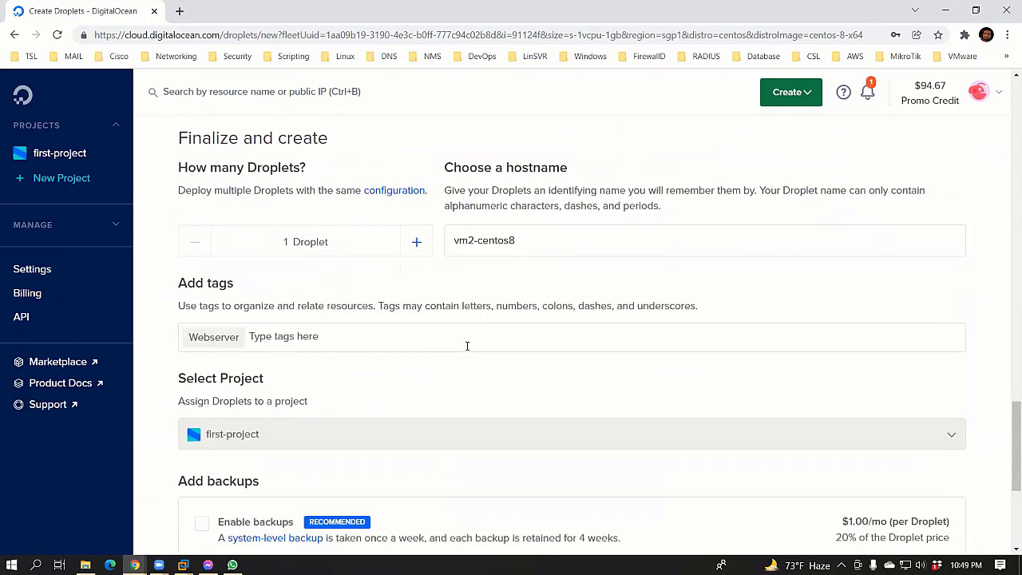
Step: Briefly bring up Messenger, then minimize it to return to the droplet form
click(208, 564)
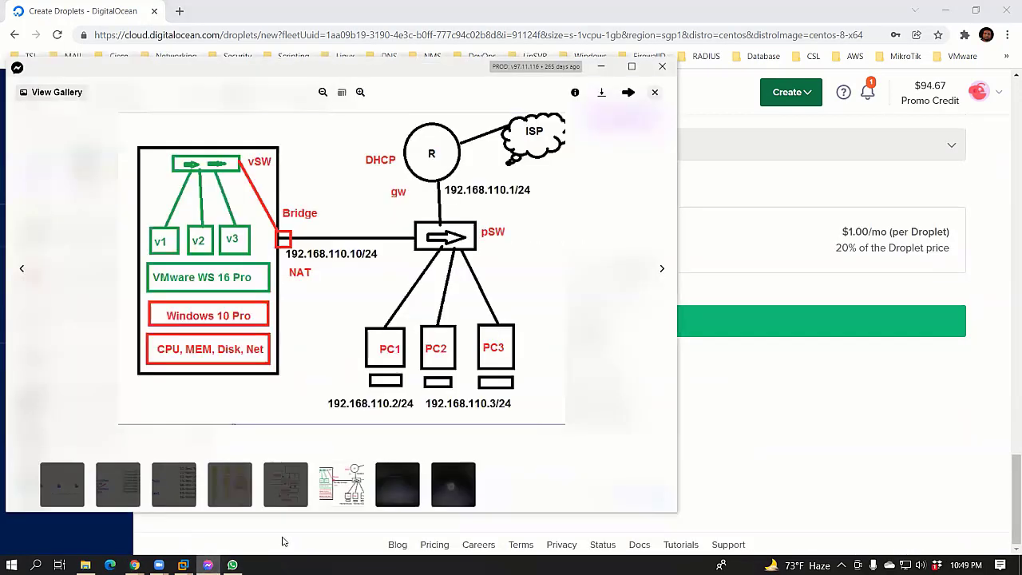
click(654, 92)
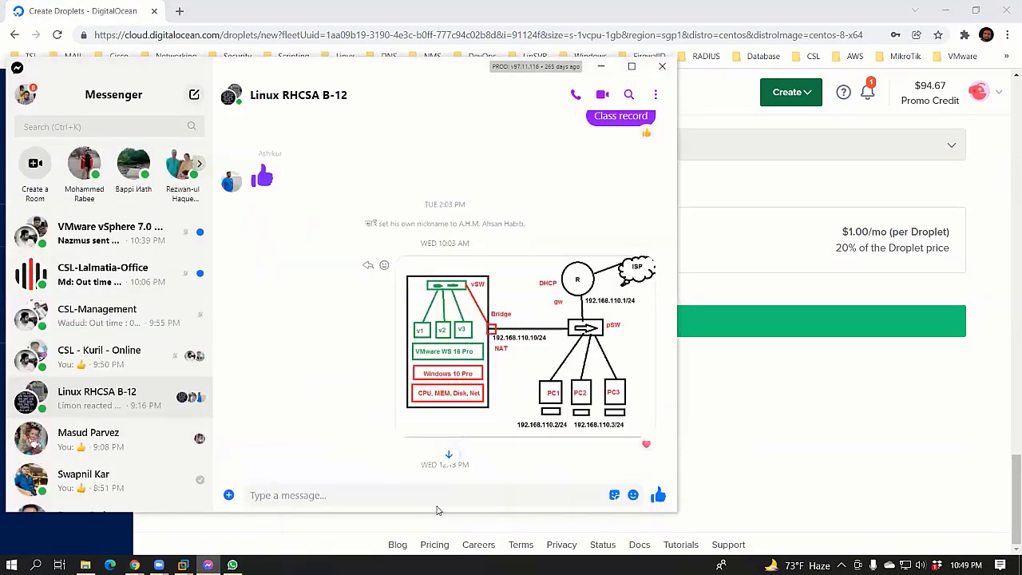
text(A)
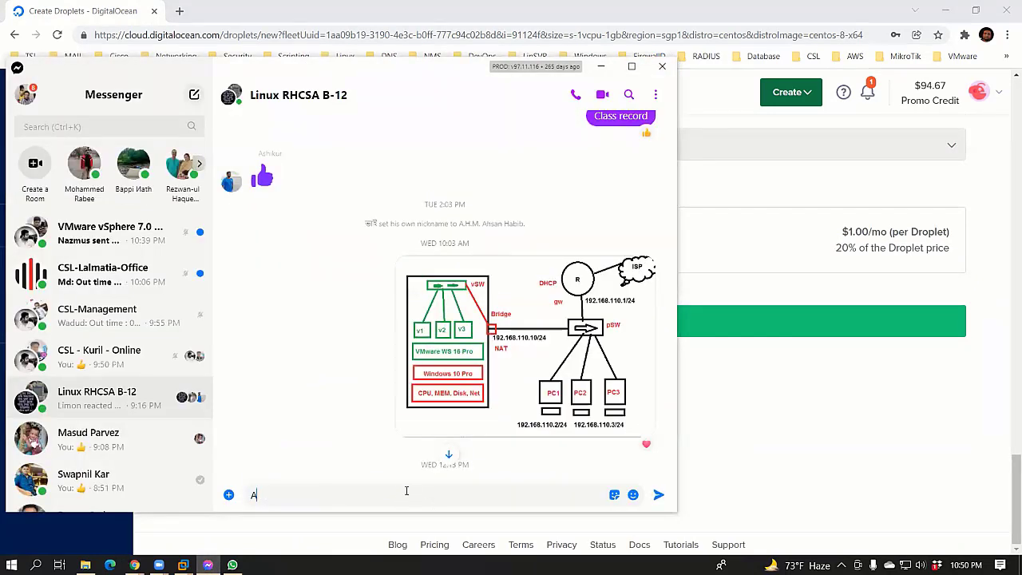
click(600, 66)
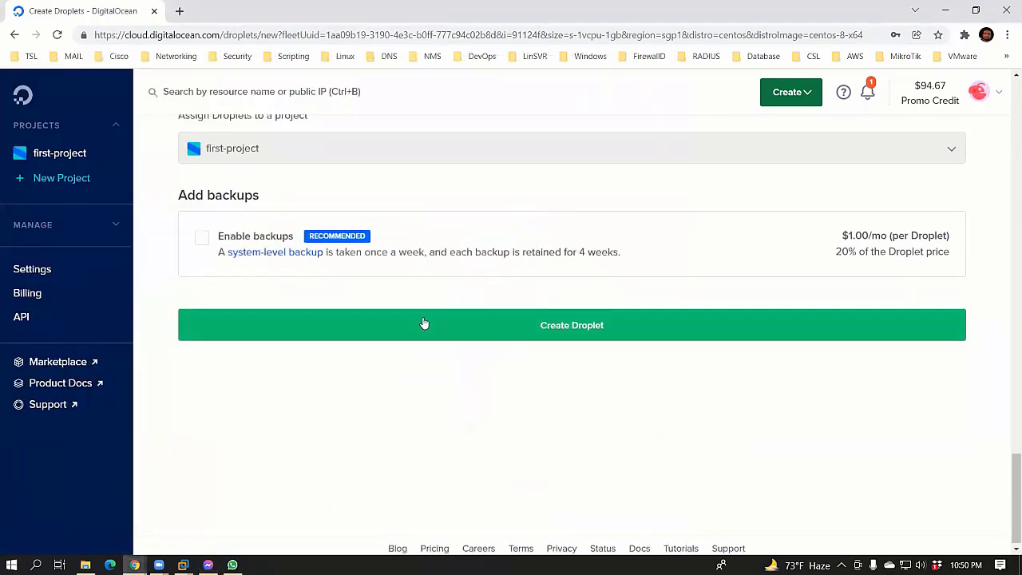
Step: Replace the existing root password by retyping it
scroll(428, 326, up, 3)
scroll(429, 327, up, 5)
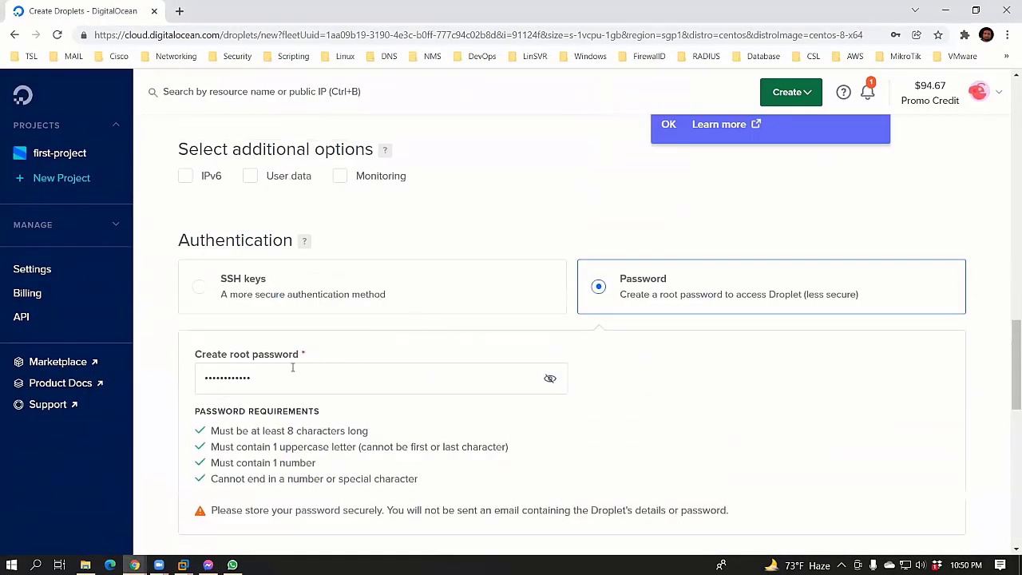
drag(292, 367, 147, 366)
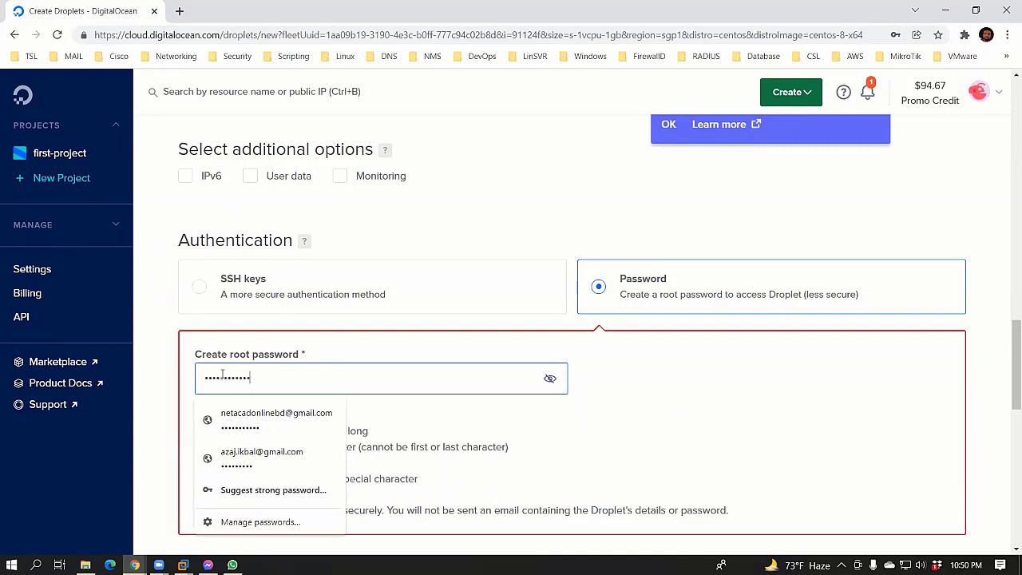
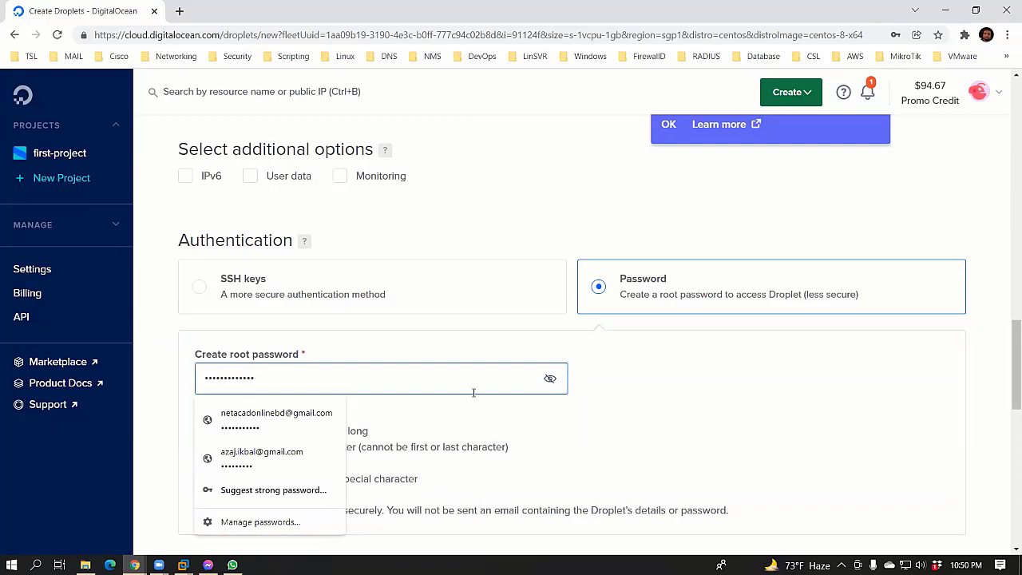
click(512, 401)
Step: Reveal the password to verify it, create the vm2-centos8 droplet, and bring Messenger forward
scroll(477, 407, down, 1)
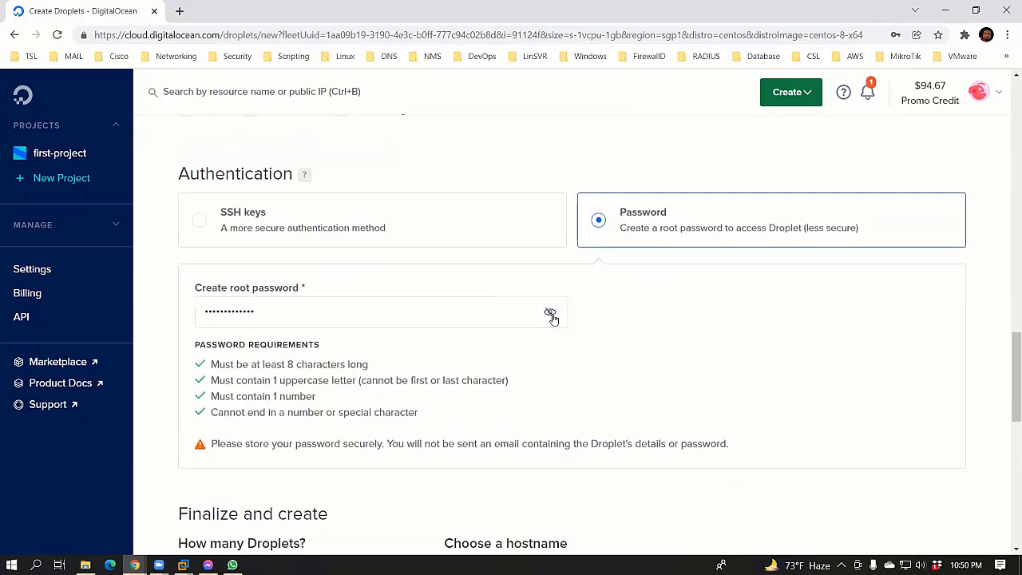
click(550, 311)
drag(360, 308, 34, 299)
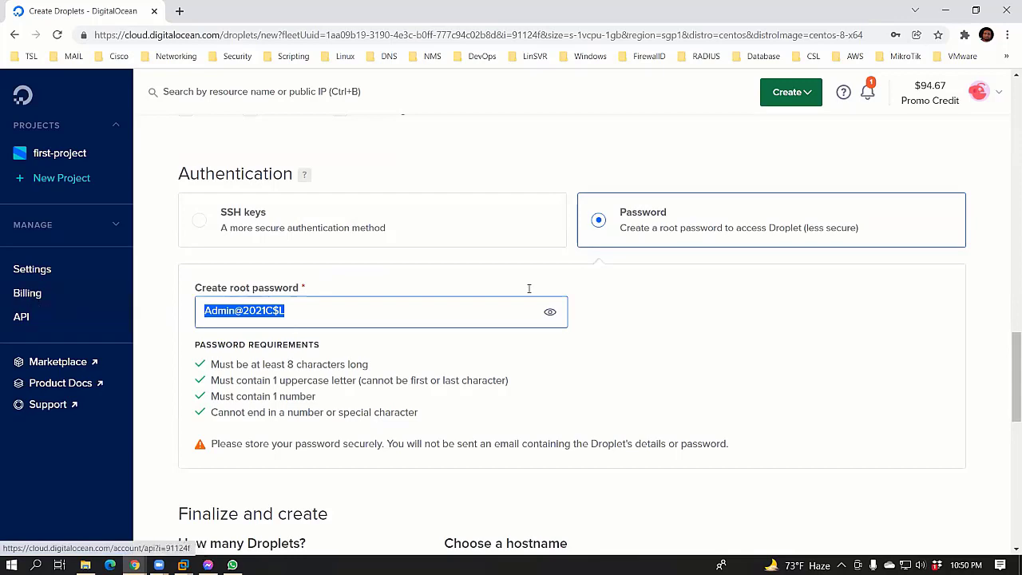
scroll(313, 422, down, 5)
scroll(313, 422, down, 4)
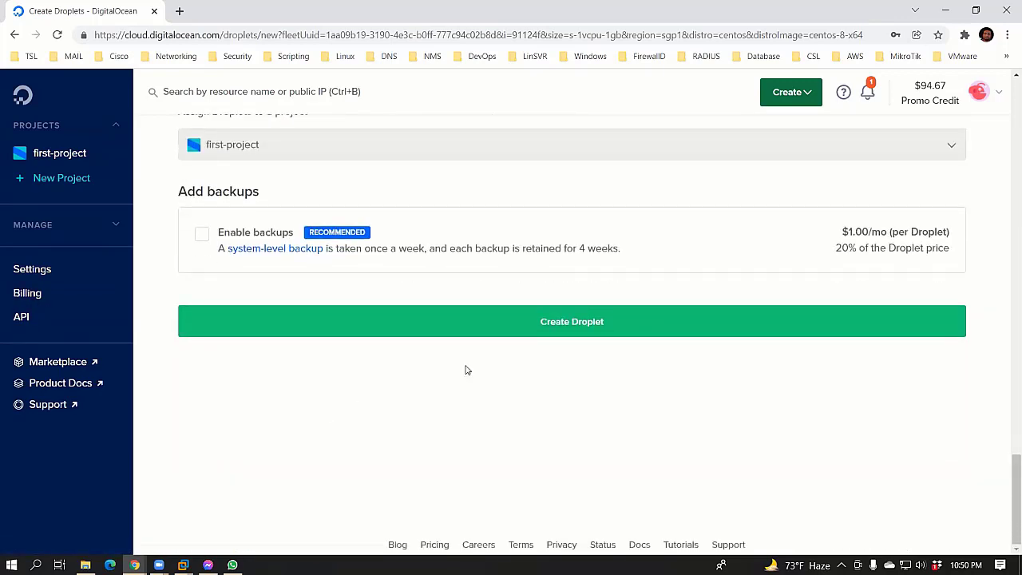
click(577, 321)
mouse_move(183, 564)
click(259, 495)
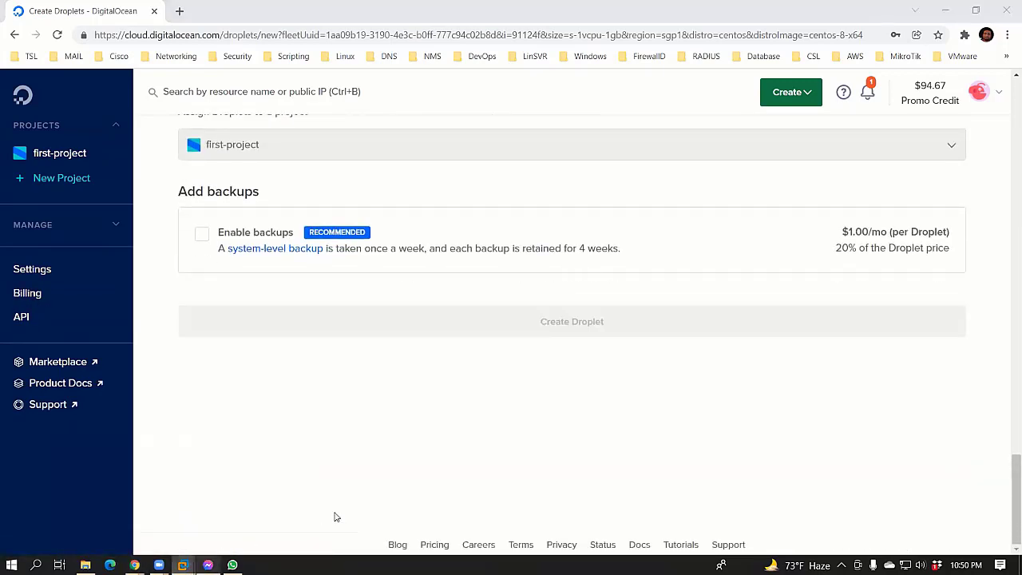
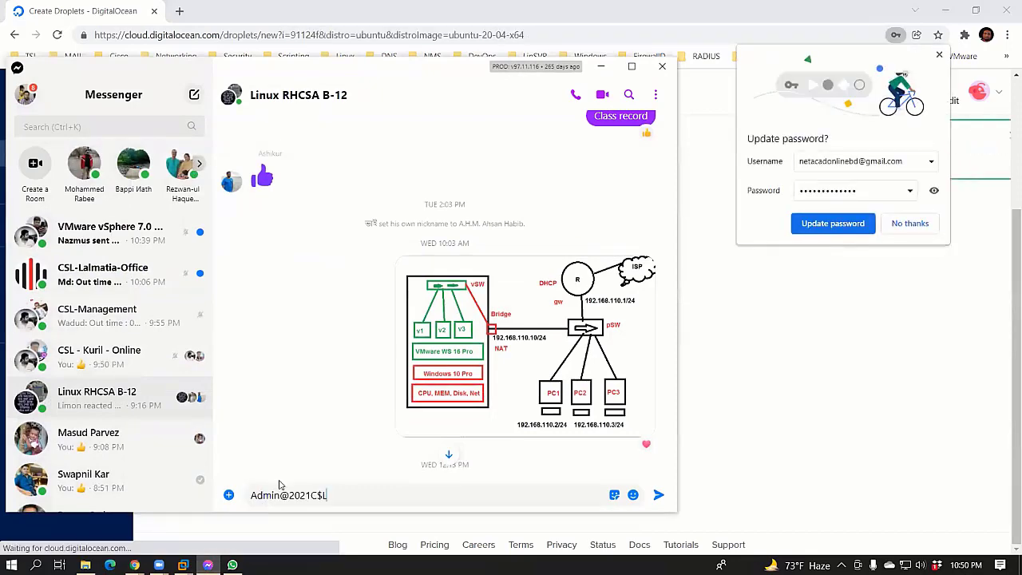
Step: Send the droplet's root password in the Linux RHCSA B-12 group chat, then minimize Messenger
key(Return)
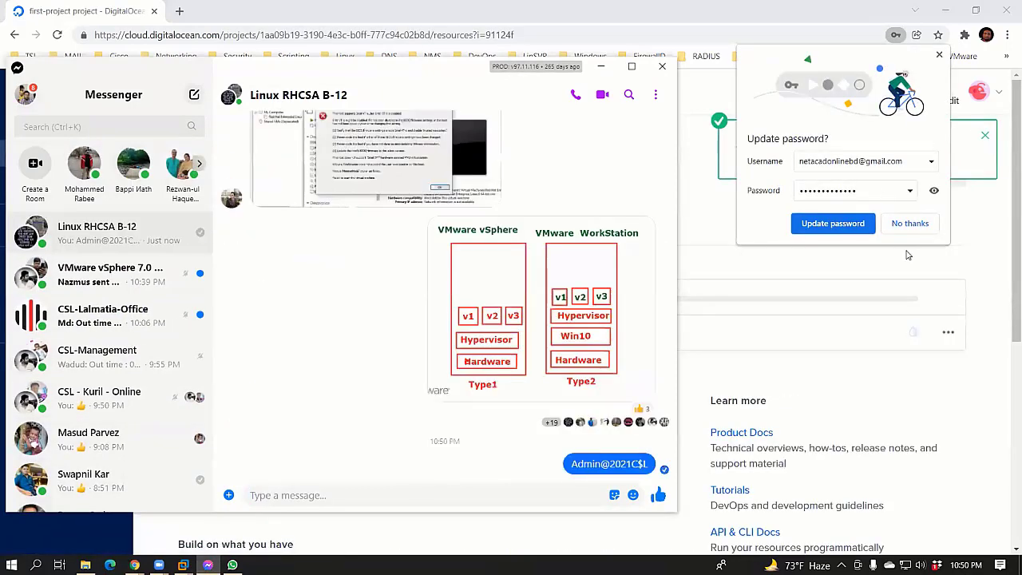
click(600, 66)
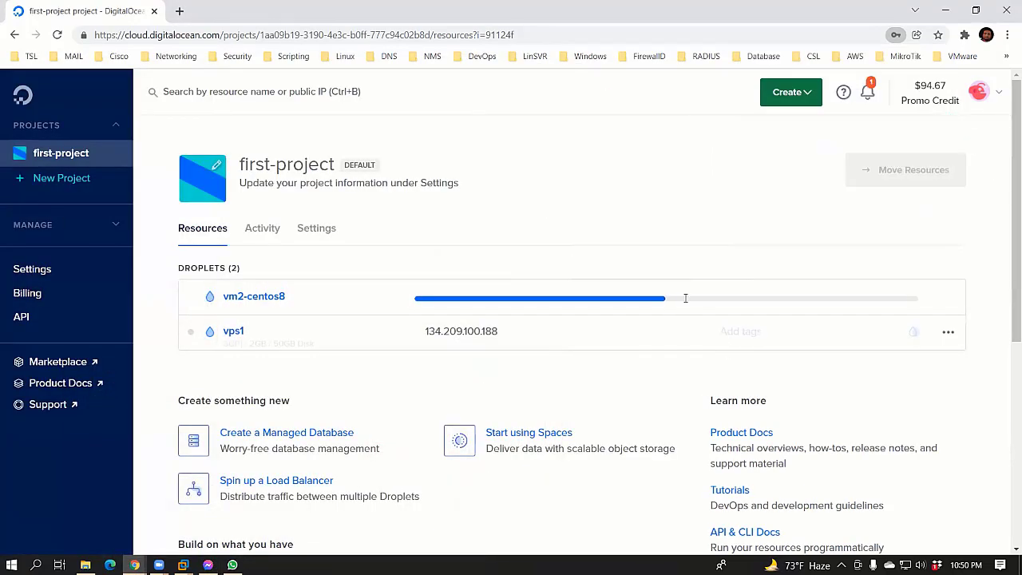
Step: Close Chrome's Update password popup, watch vm2-centos8 provisioning, then open Windows search
click(939, 54)
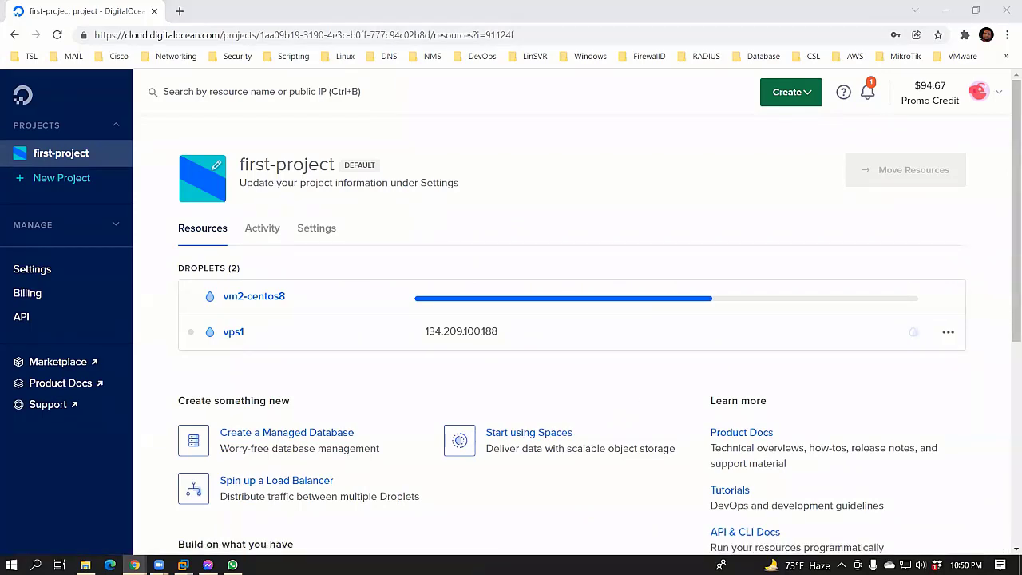
click(36, 564)
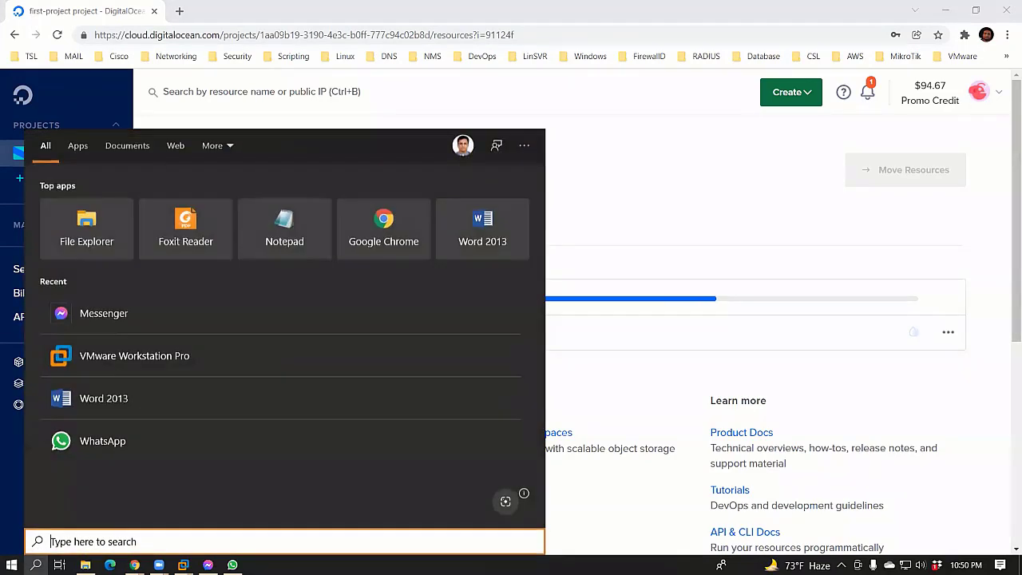
Step: Search Windows for PuTTY with 'putt', then close the search without launching it
text(putt)
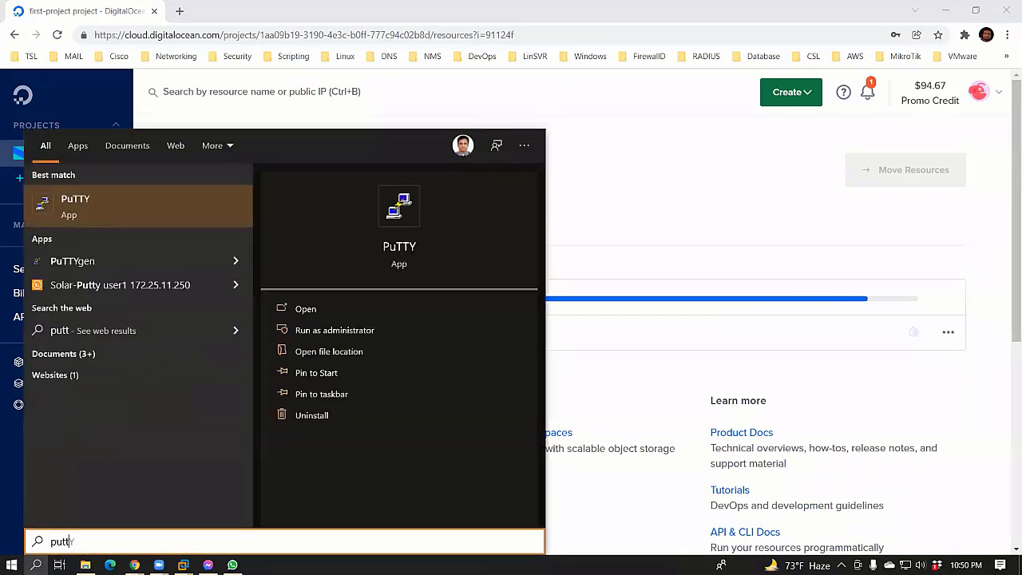
click(692, 185)
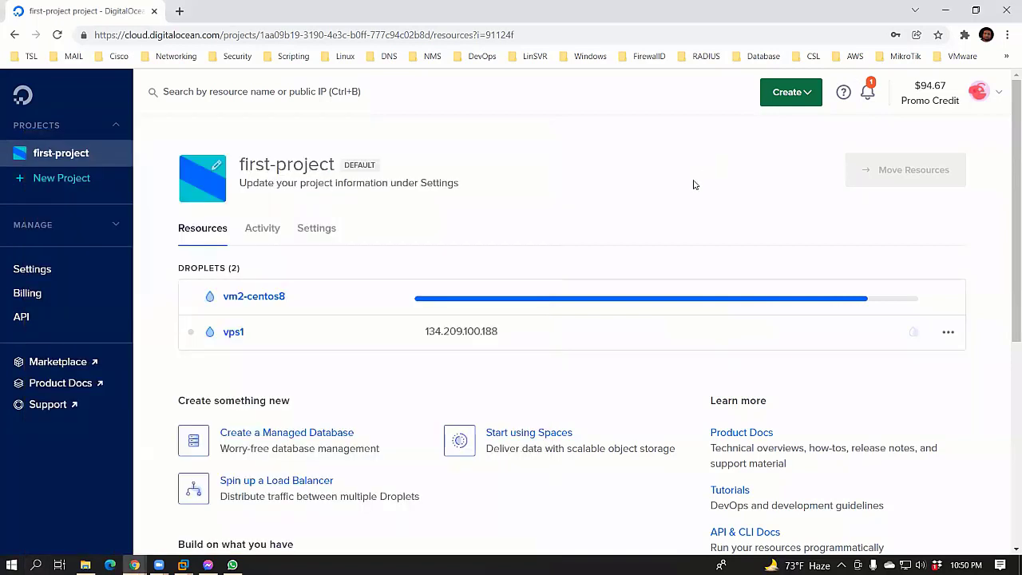
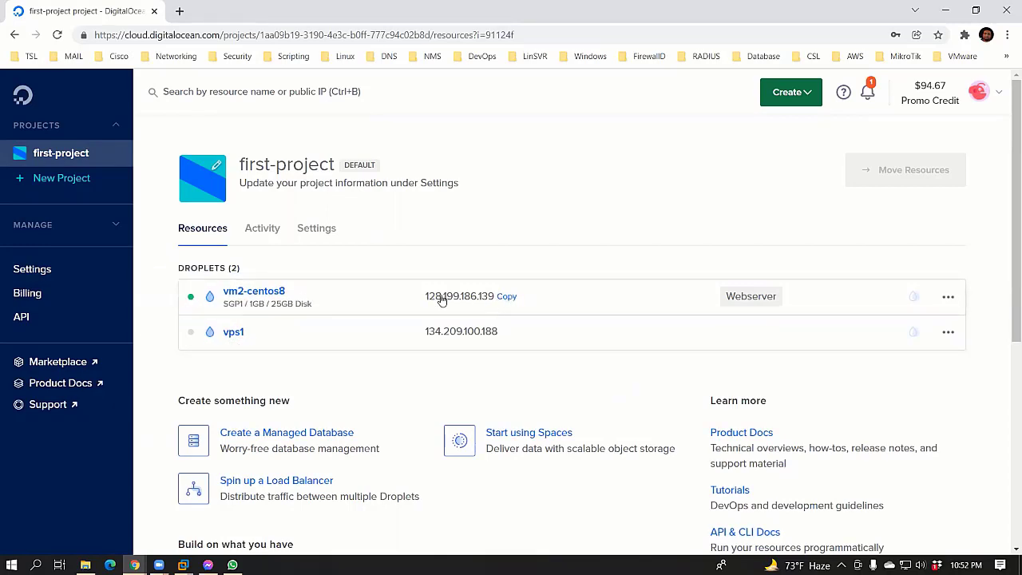
Step: Send the droplet IP 128.199.186.139 and 'user name: root' to the Linux RHCSA B-12 chat
click(207, 565)
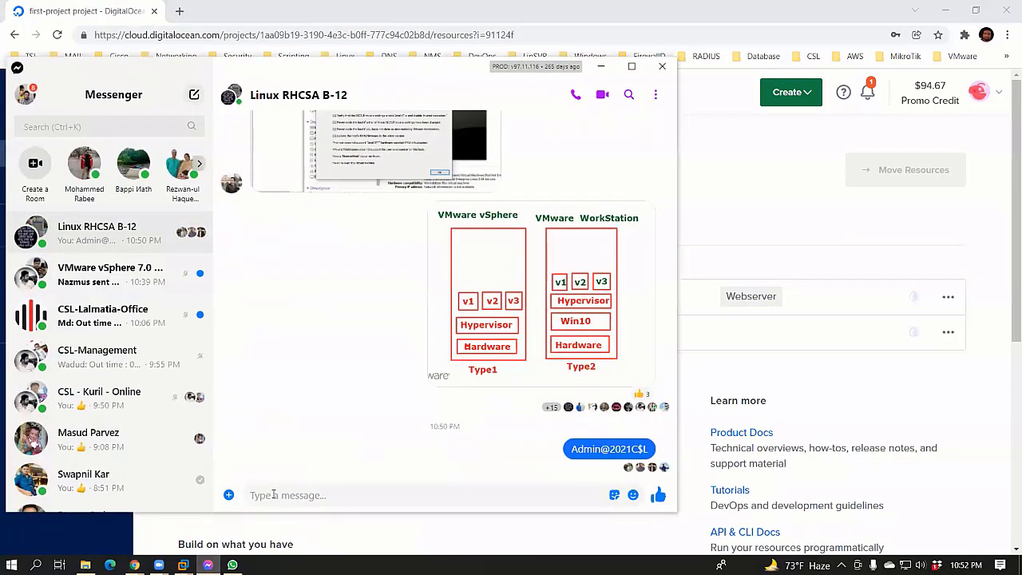
text(128.199.186.139)
key(Return)
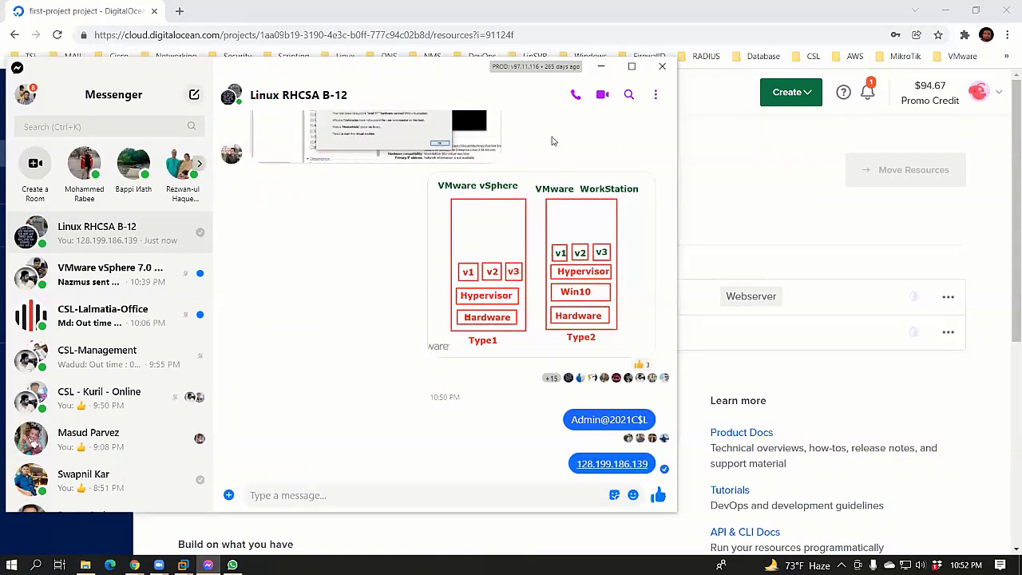
text(user n)
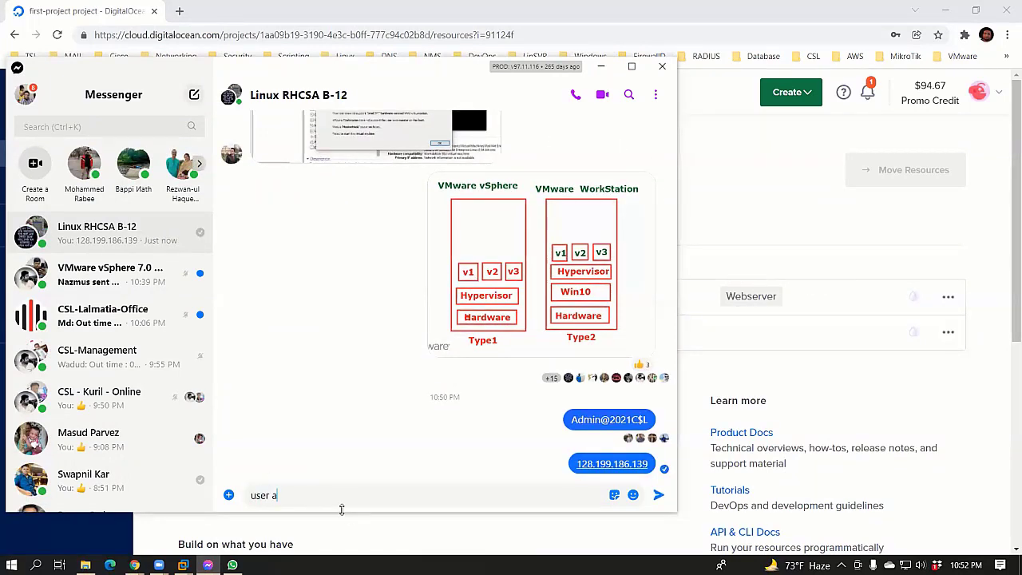
text(ame: root)
key(Return)
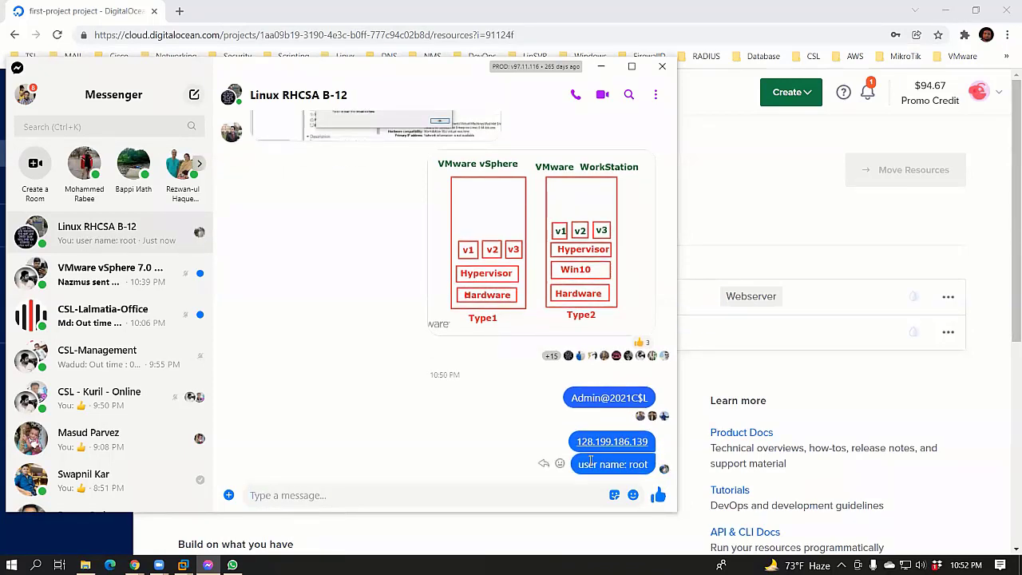
Step: Send 'Port: 22' and 'use putty, mobaextarm, winCMD', then minimize Messenger
text(Port: 22)
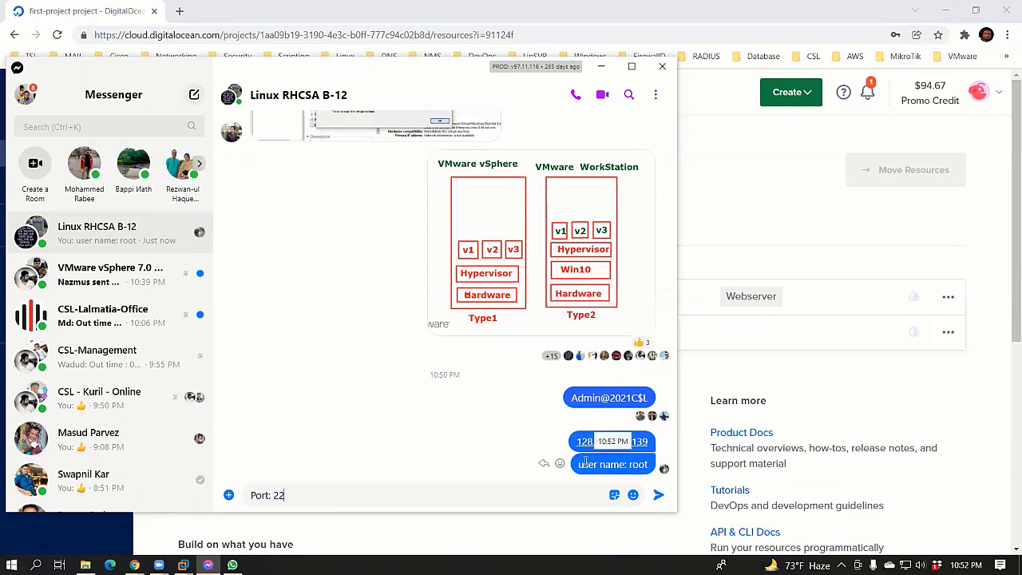
key(Return)
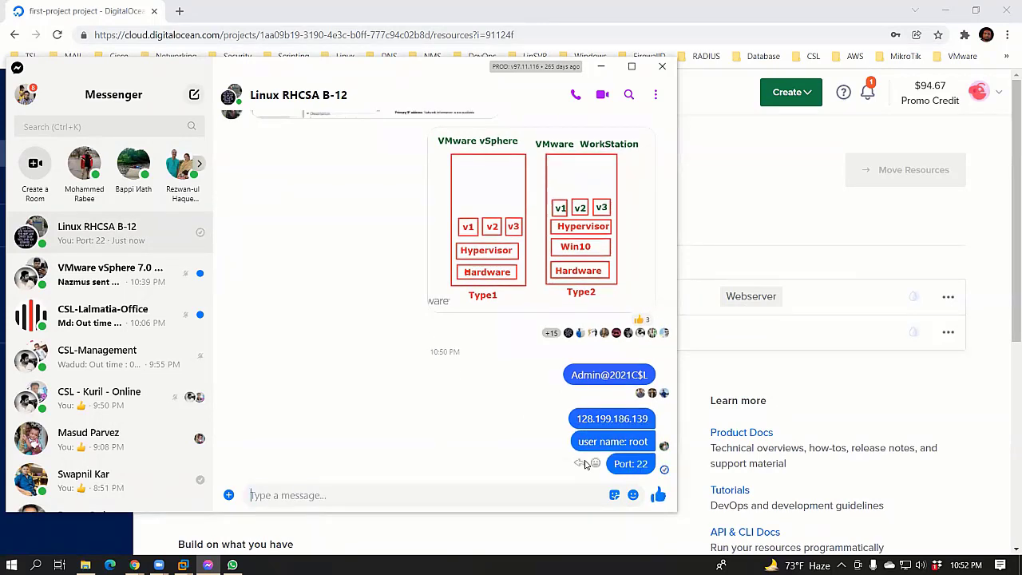
text(use putty)
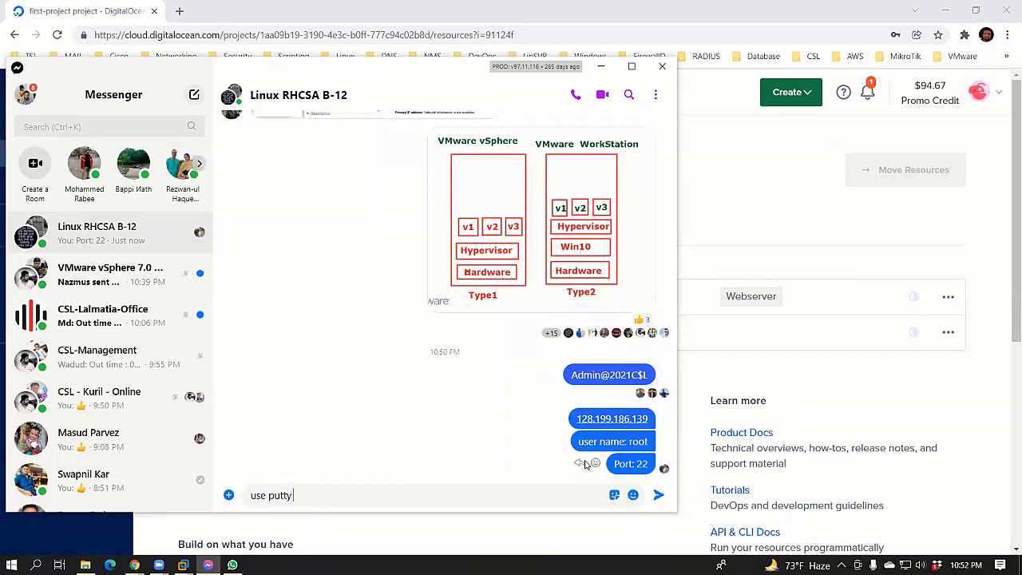
text(, mobaex)
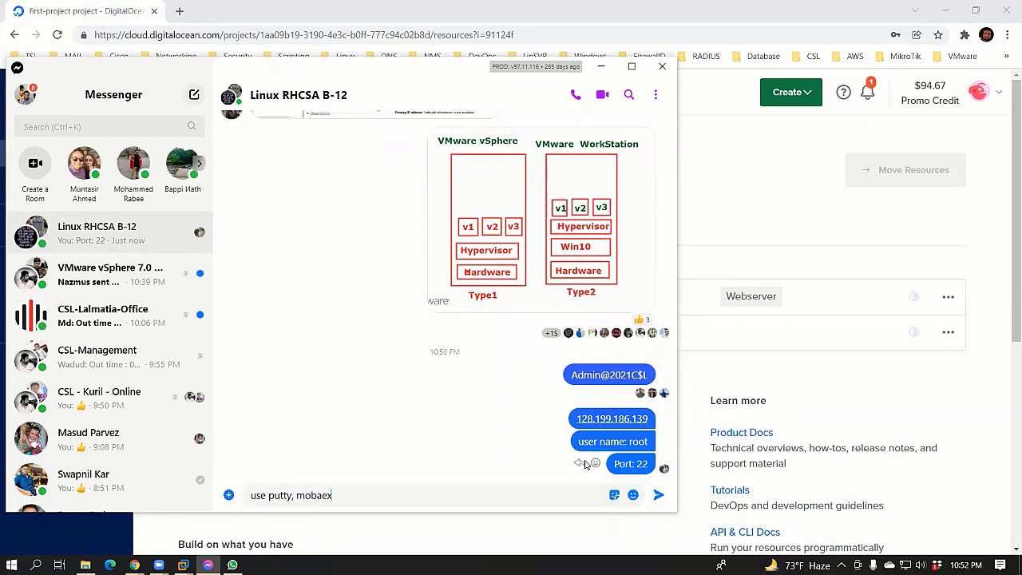
text(tarm, win)
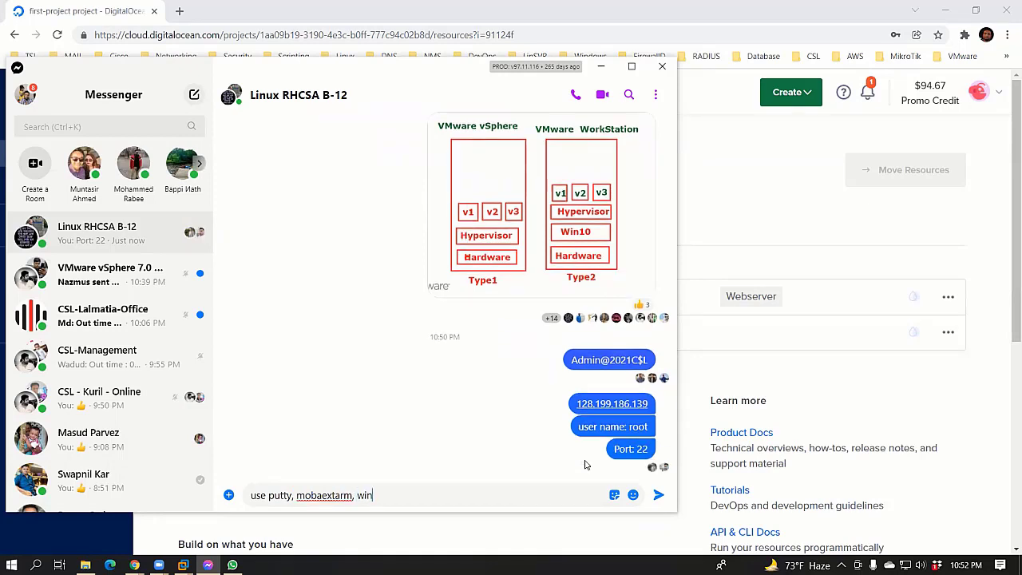
text(CMD)
key(Return)
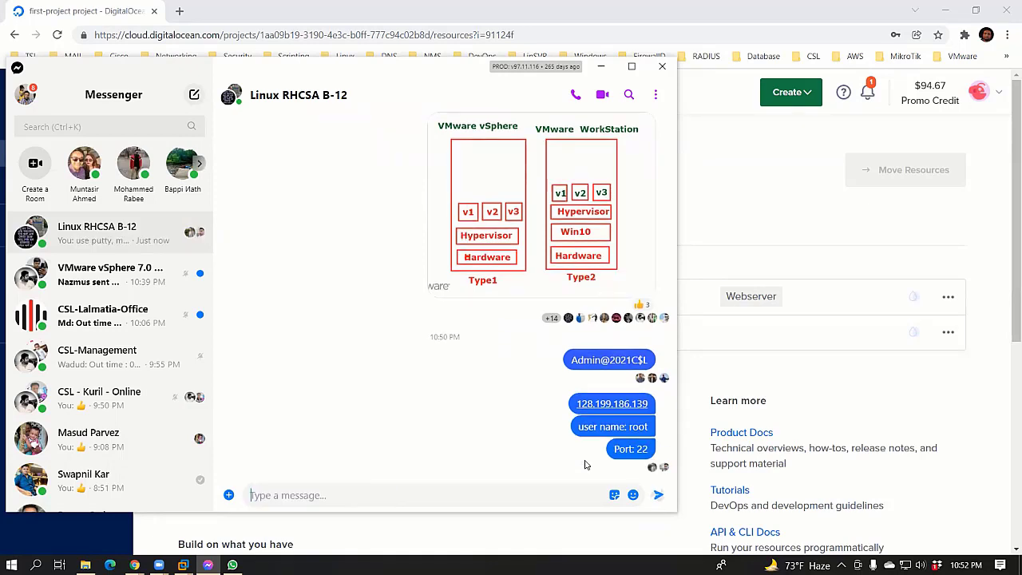
click(600, 67)
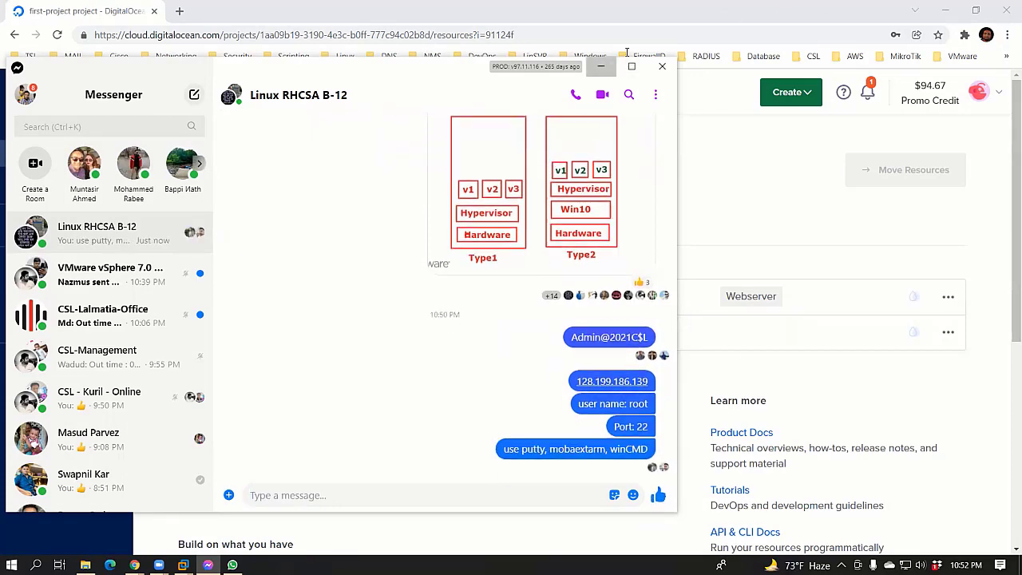
Step: Launch Command Prompt via 'cmd' search and ping 128.199.186.139
click(36, 564)
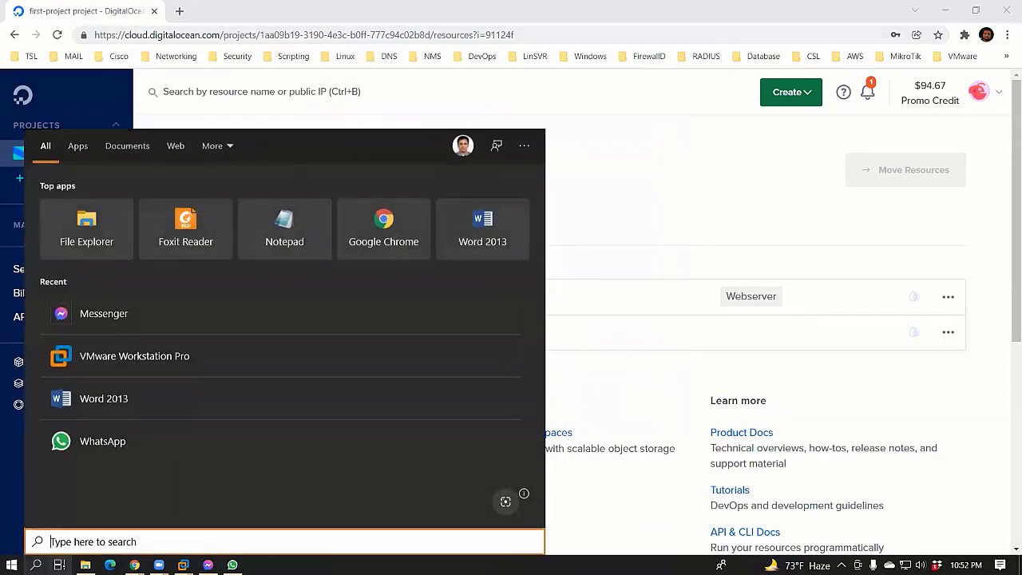
text(cmd)
key(Return)
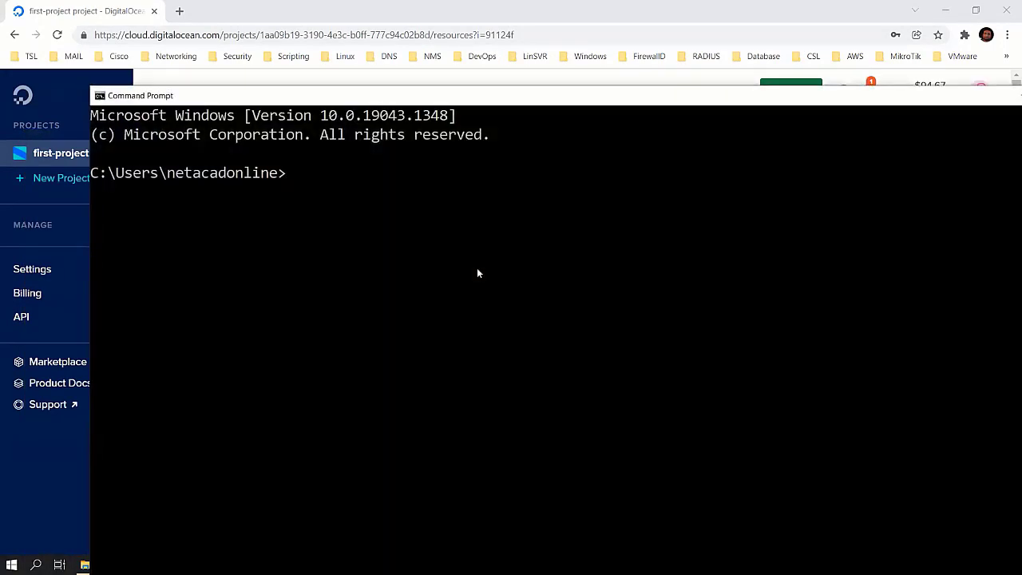
text(ping)
text(128.199.186.139)
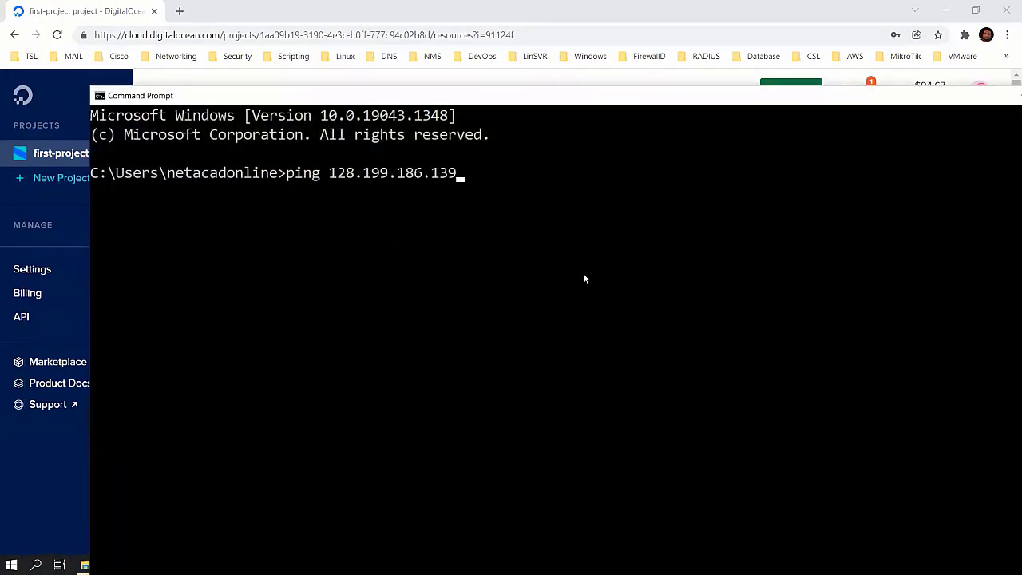
key(Return)
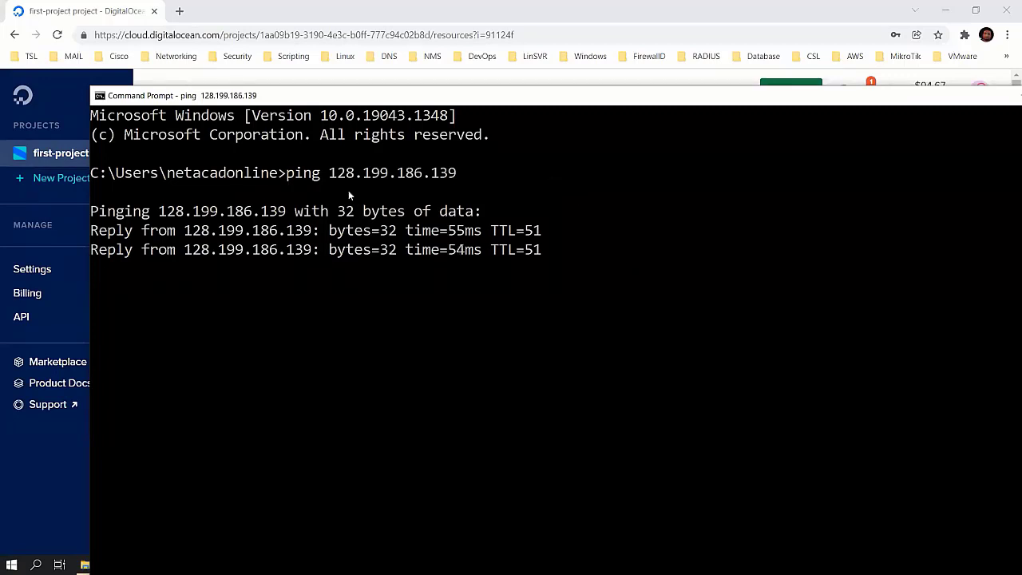
Step: Copy part of the IP from the ping output and clear the console with cls
drag(330, 173, 444, 174)
key(ctrl+c)
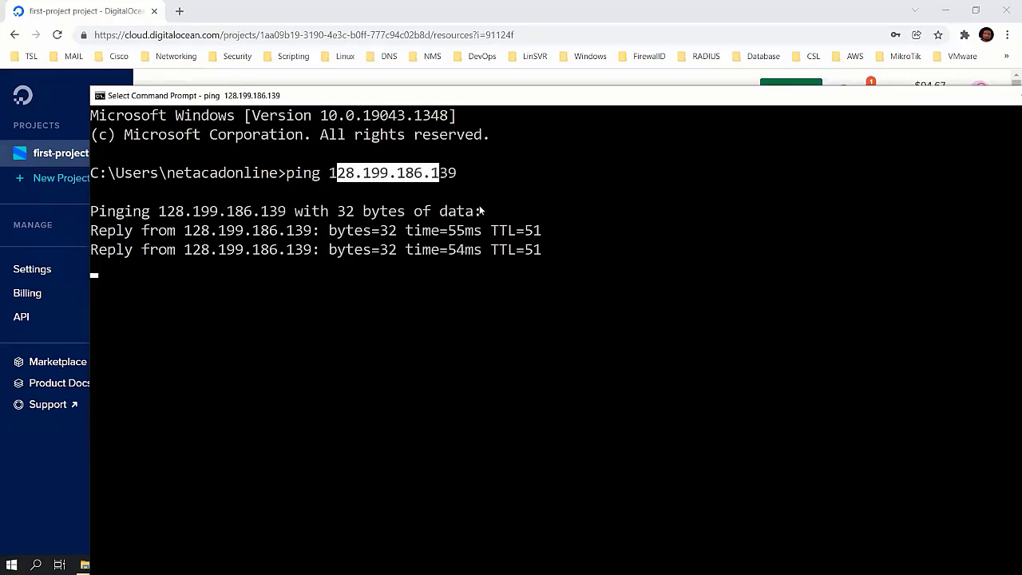
right_click(479, 206)
key(Return)
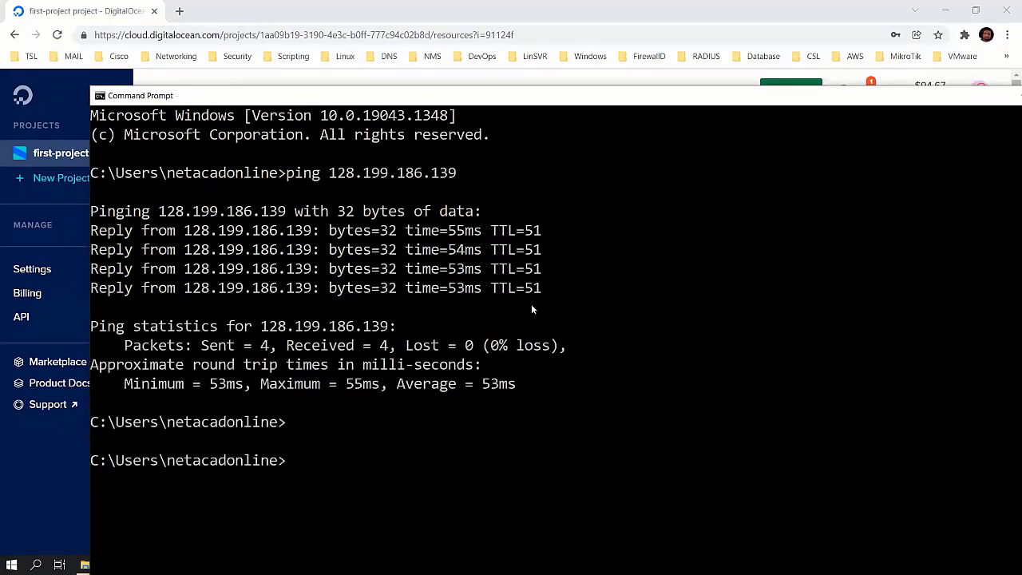
text(cls)
key(Return)
key(Return)
key(Return)
Step: Run ssh root@ with the pasted IP address
text(p)
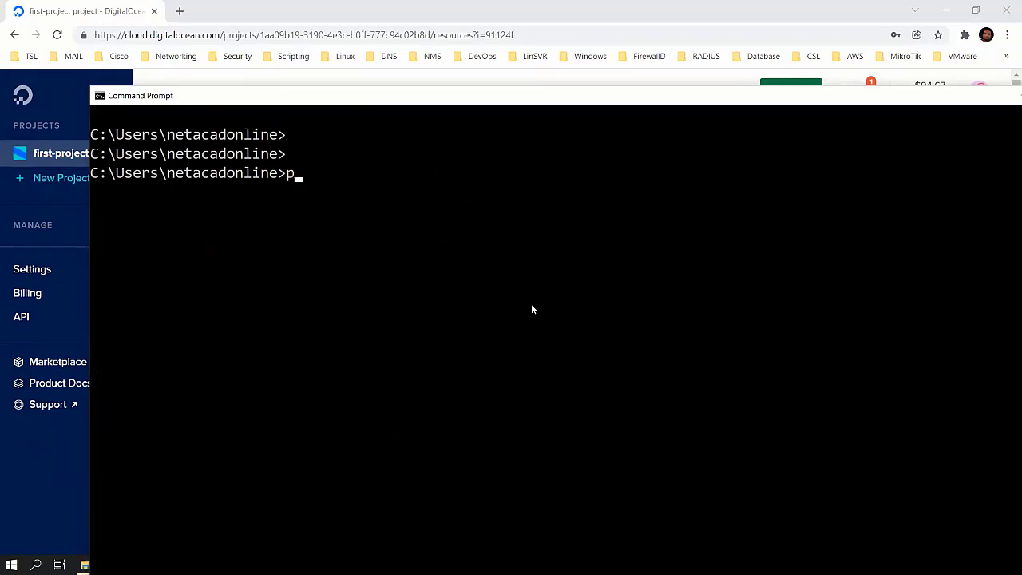
key(BackSpace)
text(ssh root@!)
key(BackSpace)
key(ctrl+v)
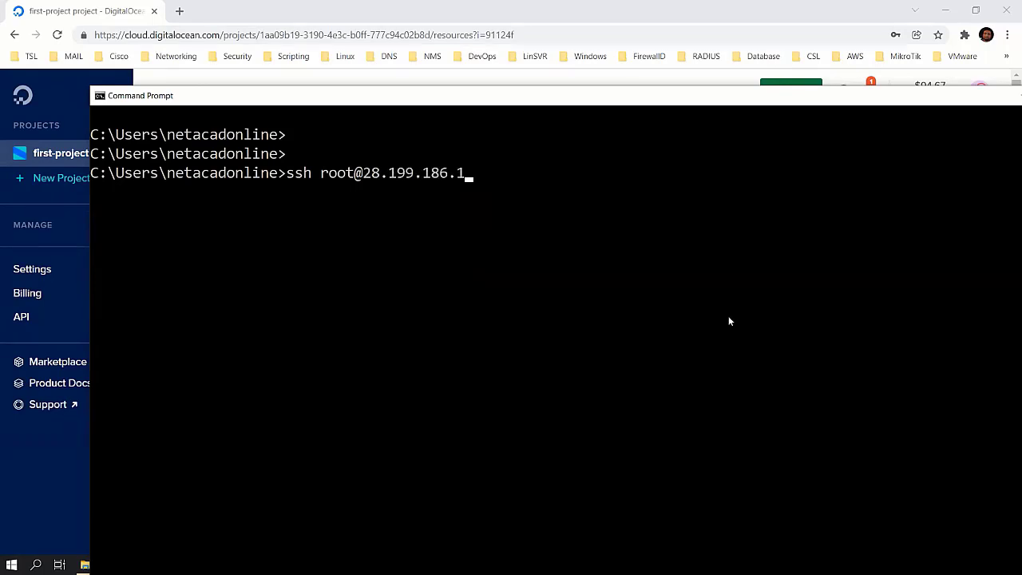
key(Return)
Step: Copy the vm2-centos8 droplet's IP from the DigitalOcean project page
click(535, 87)
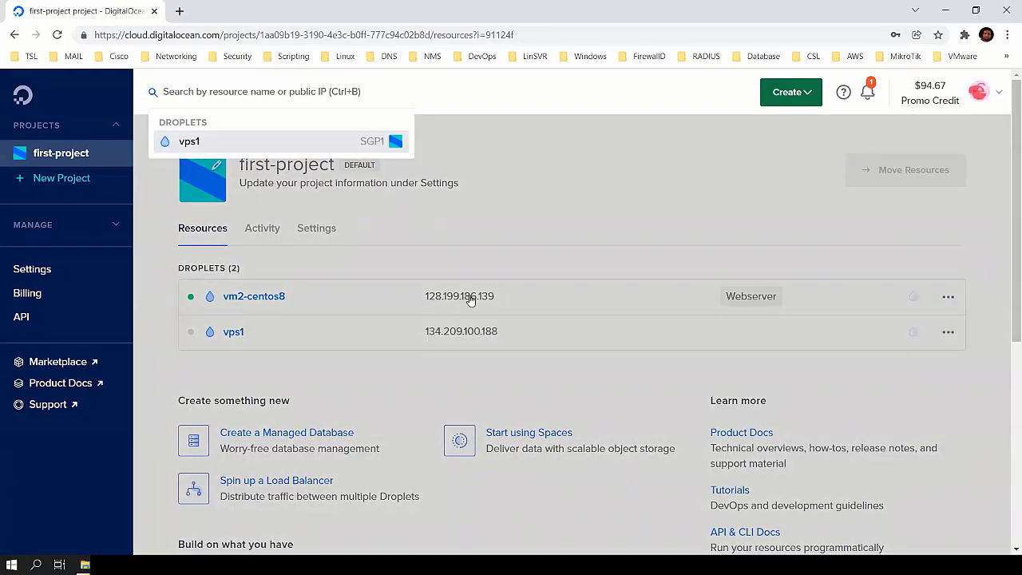
click(470, 300)
click(499, 296)
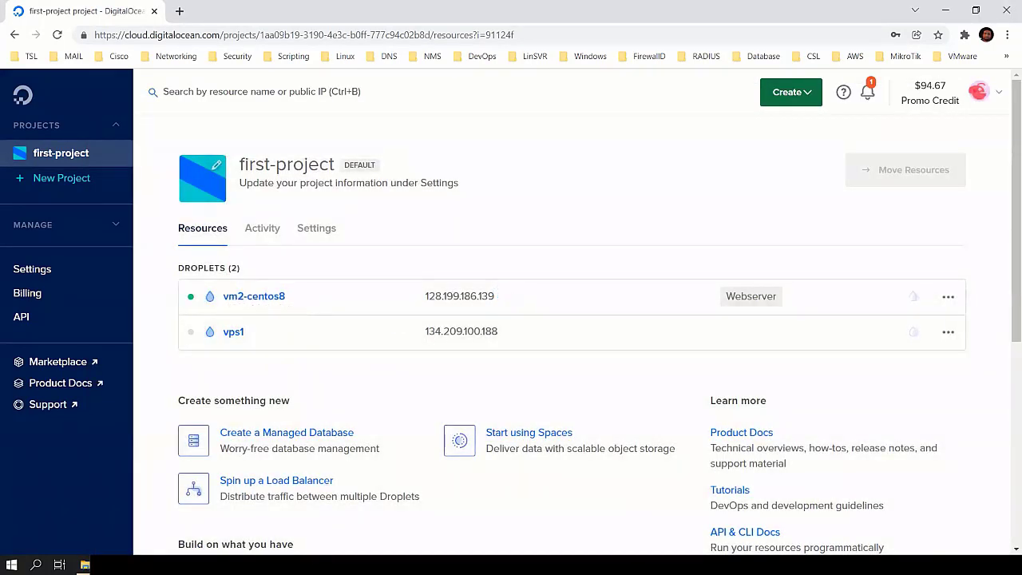
key(alt+Tab)
key(ctrl+c)
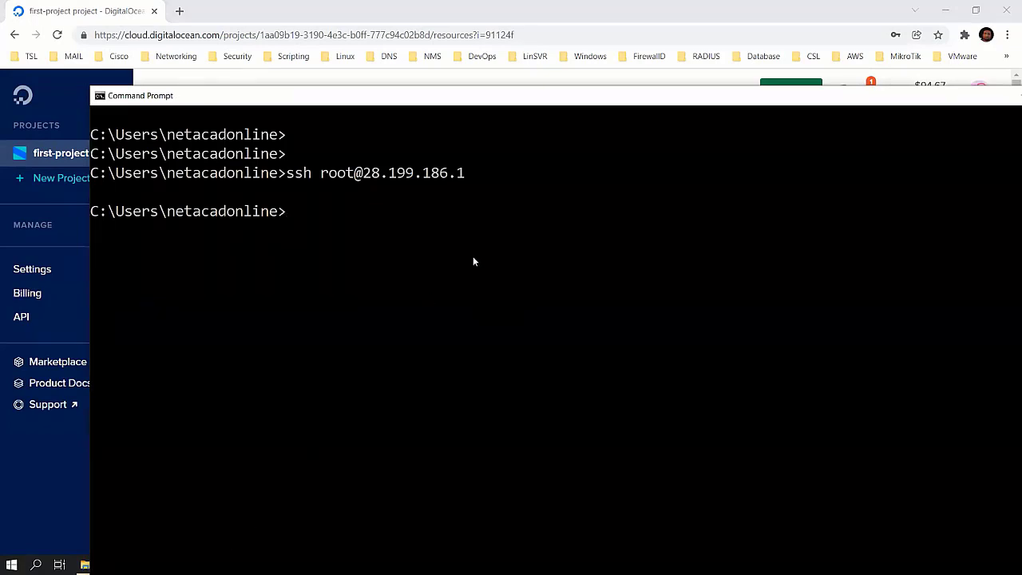
key(Up)
key(BackSpace)
key(BackSpace)
key(BackSpace)
key(BackSpace)
key(BackSpace)
key(BackSpace)
key(BackSpace)
key(BackSpace)
key(BackSpace)
key(BackSpace)
key(BackSpace)
key(BackSpace)
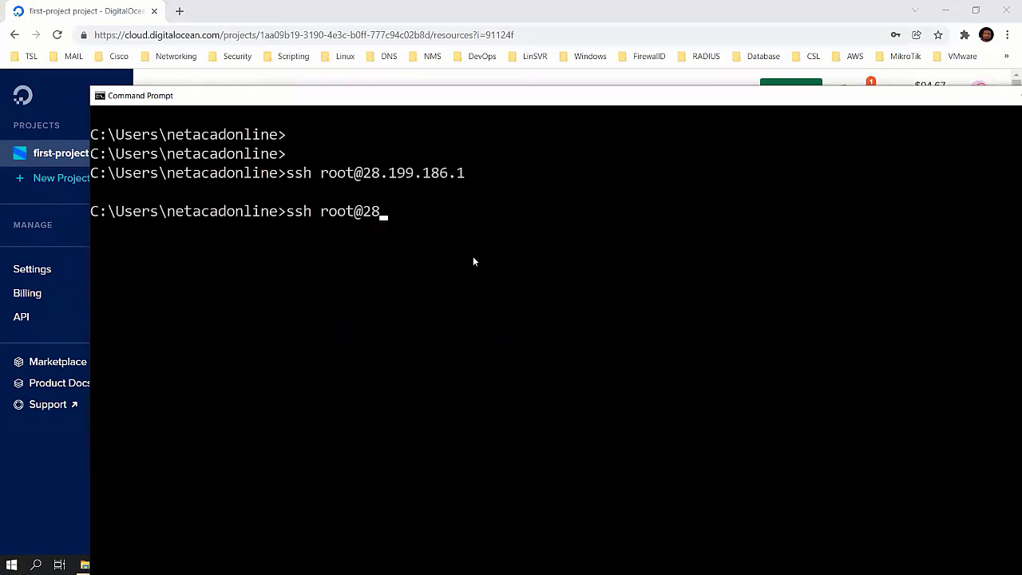
key(ctrl+v)
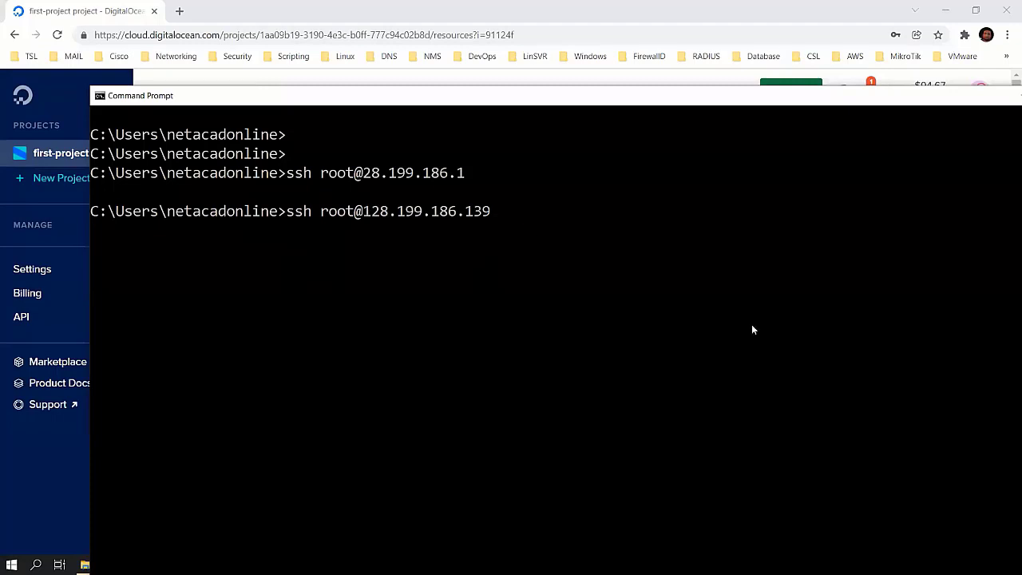
key(Return)
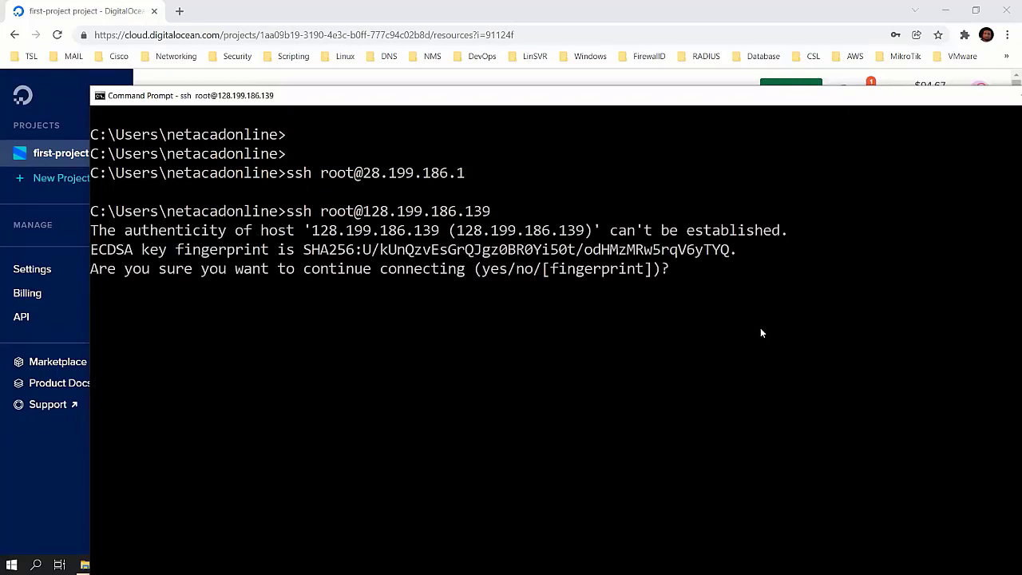
text(yes)
key(Return)
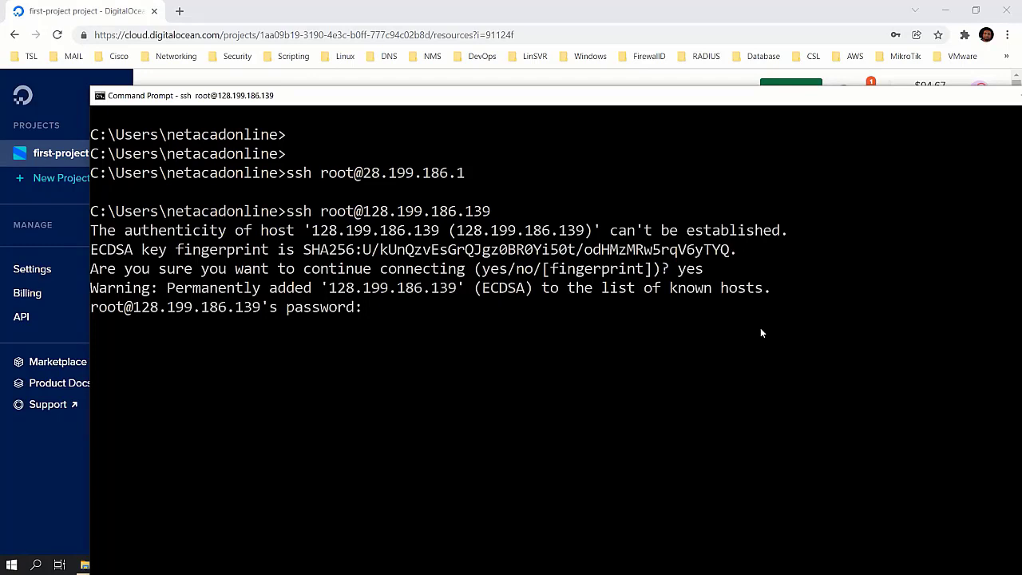
key(Return)
key(Return)
key(Return)
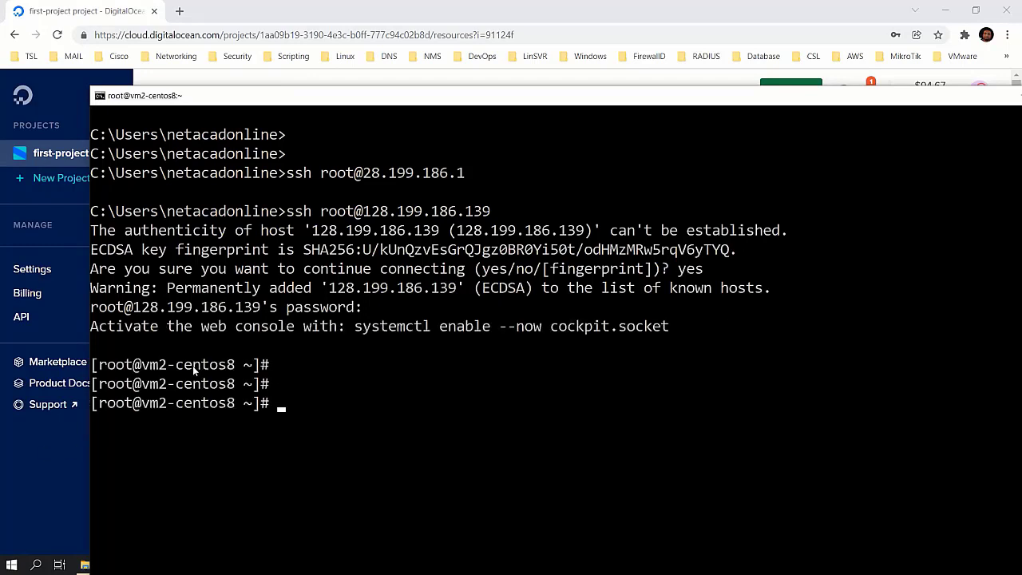
Step: Move the terminal beside the droplet list and run free -m
drag(342, 103, 680, 68)
click(696, 366)
click(653, 373)
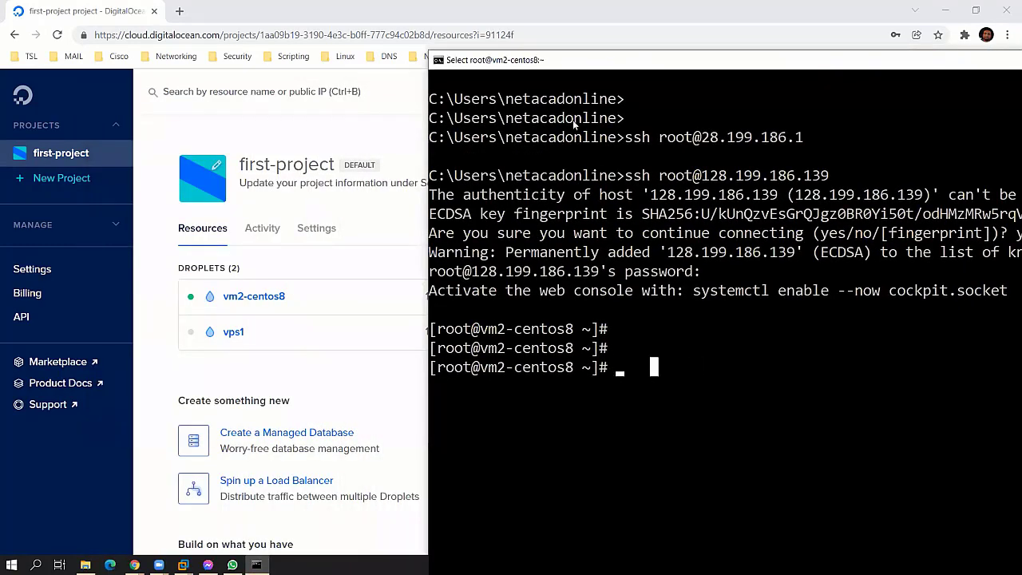
drag(551, 61, 390, 31)
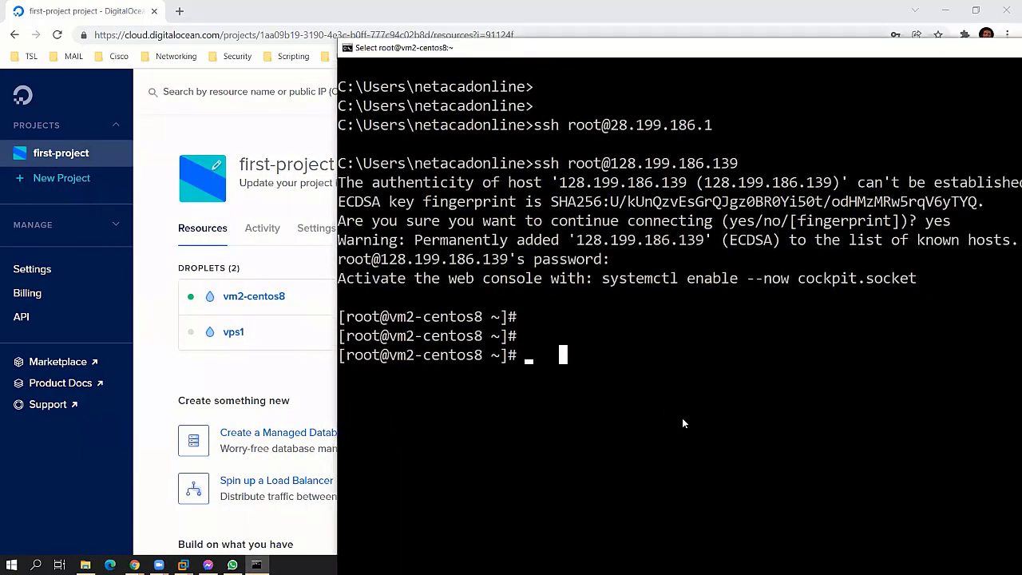
click(682, 419)
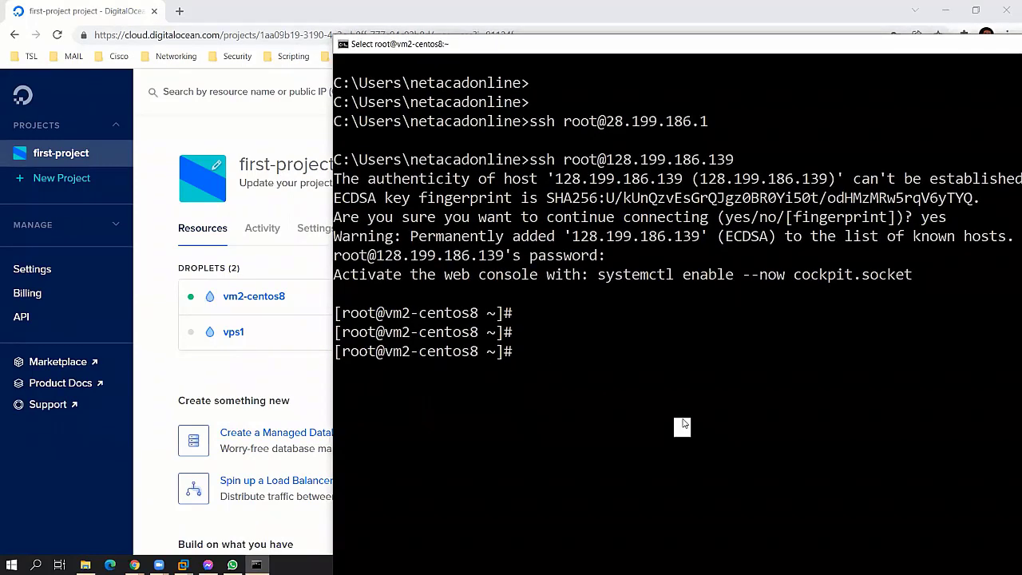
text(free 0m)
key(BackSpace)
key(BackSpace)
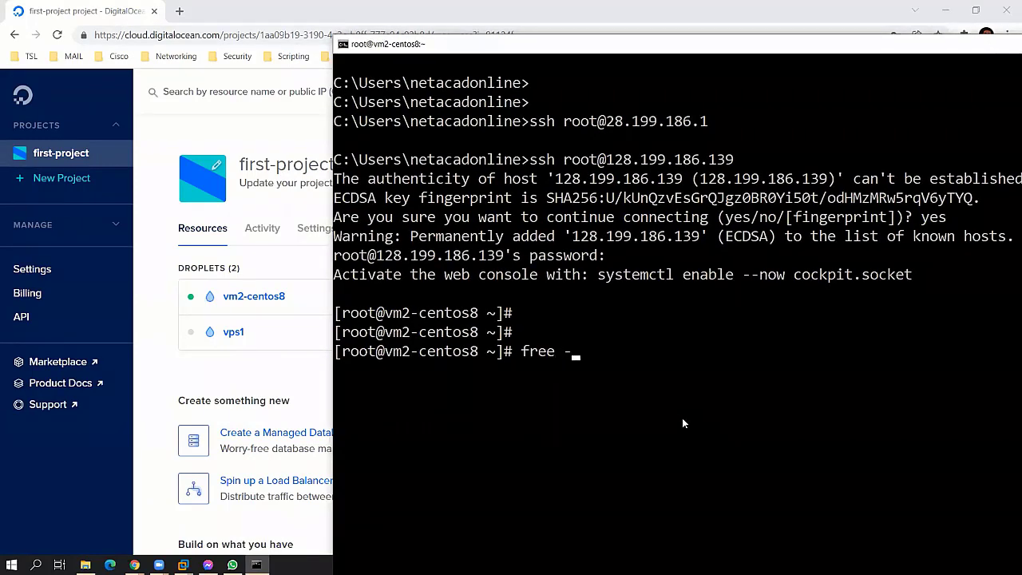
text(-m)
key(Return)
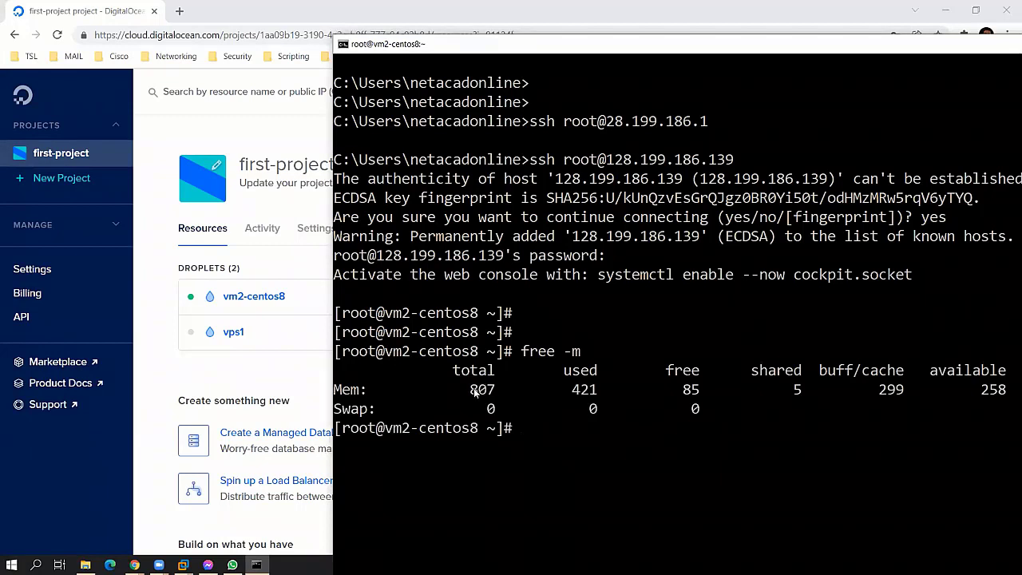
Step: Highlight the 807 MB total, 421 used and 85 free memory figures
double_click(479, 388)
click(553, 451)
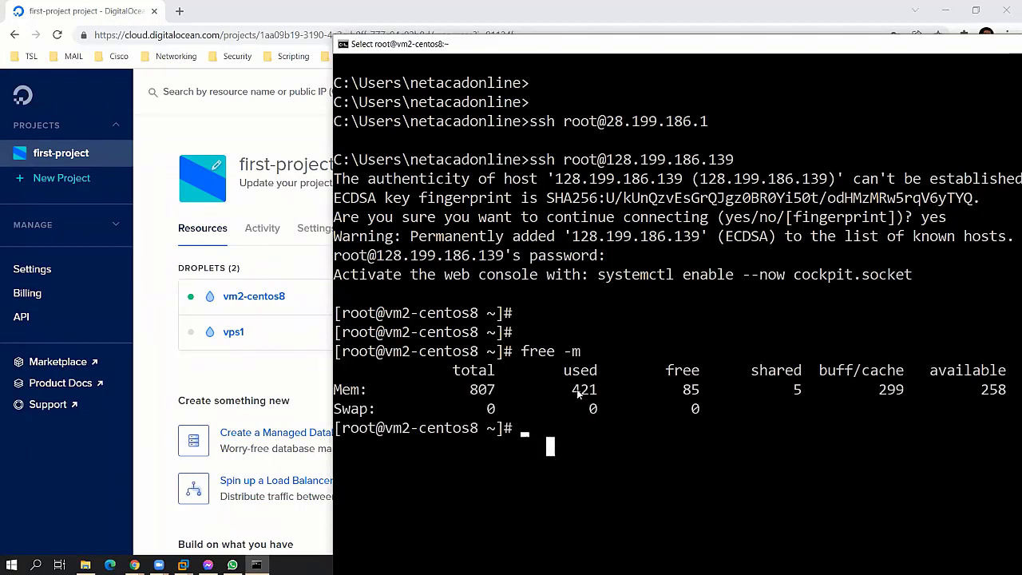
drag(573, 390, 598, 390)
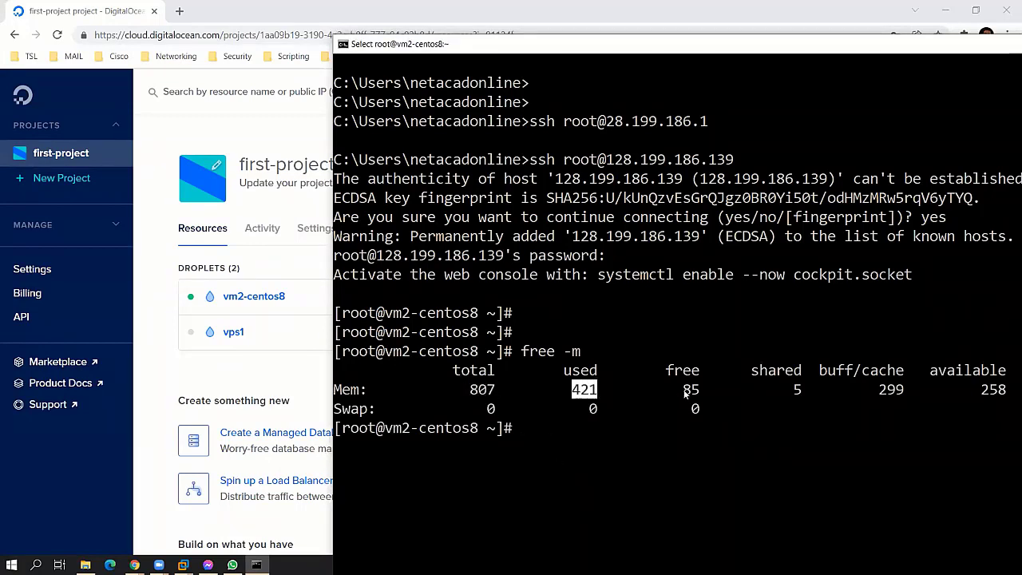
drag(683, 389, 701, 391)
click(595, 450)
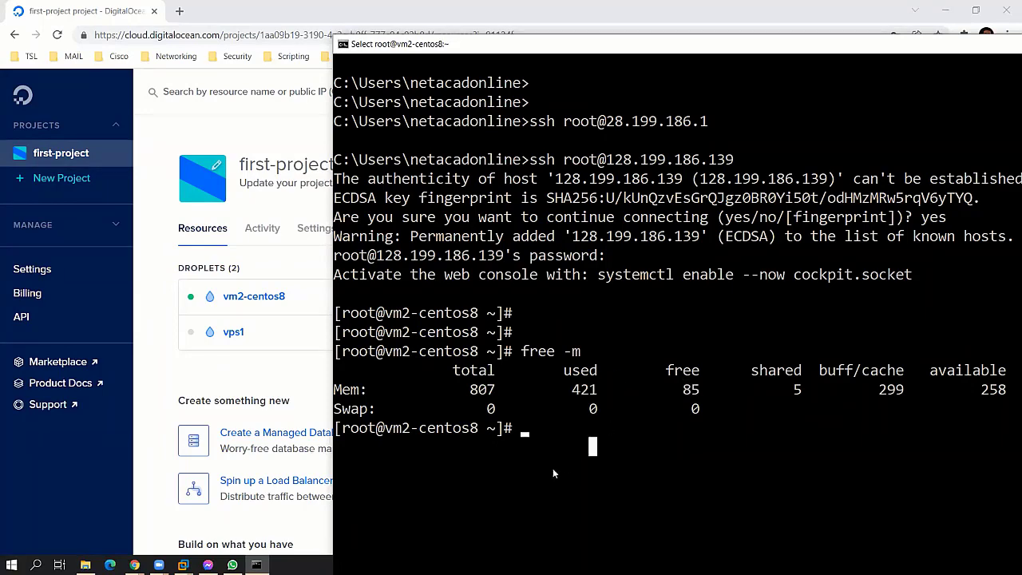
Step: Clear the console and run cat /proc/cpuinfo
drag(405, 40, 369, 31)
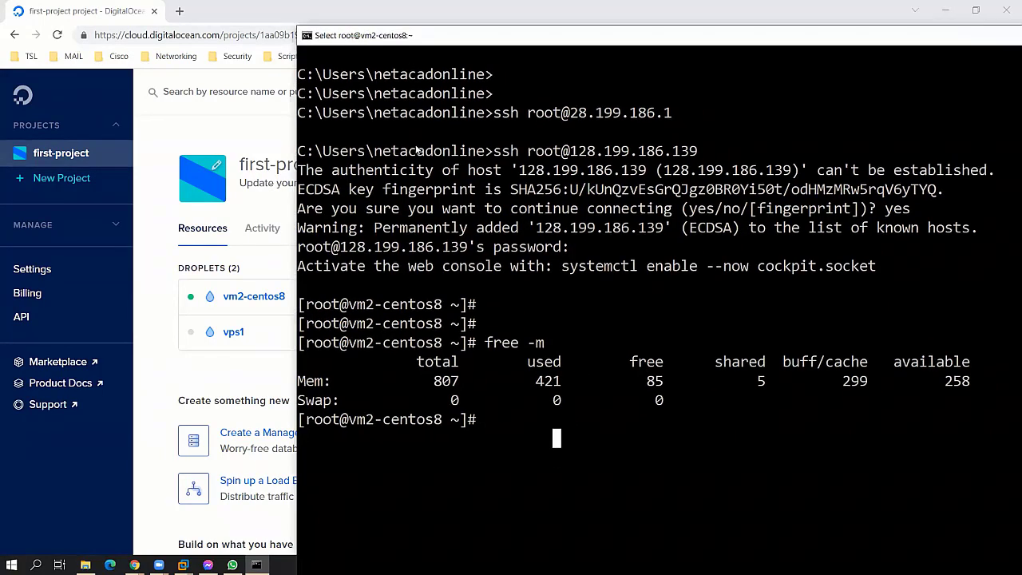
key(Escape)
key(ctrl+l)
key(Return)
key(Return)
text(cat )
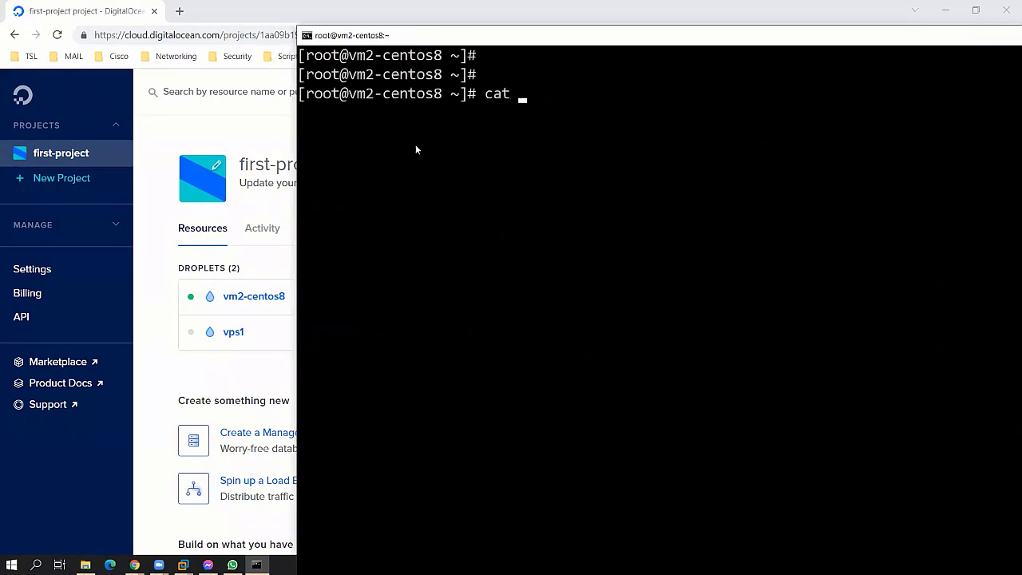
text(/etc/pr)
key(BackSpace)
text(rc)
key(BackSpace)
key(BackSpace)
key(BackSpace)
key(BackSpace)
key(BackSpace)
key(BackSpace)
key(BackSpace)
text(proc/cpuinfo)
key(Return)
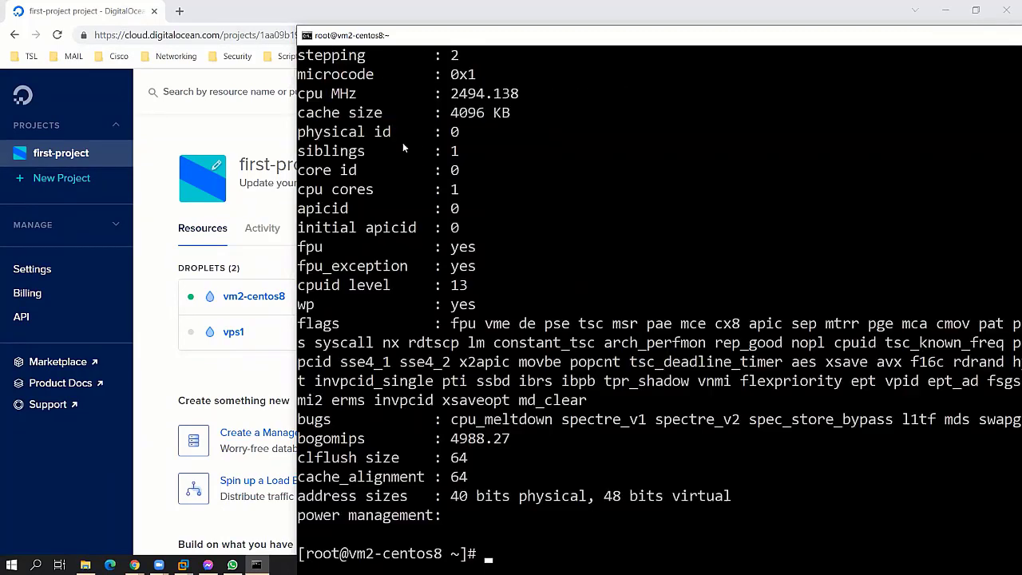
Step: Scroll through the CPU details, highlighting the 2494.138 MHz CPU speed
scroll(535, 237, up, 5)
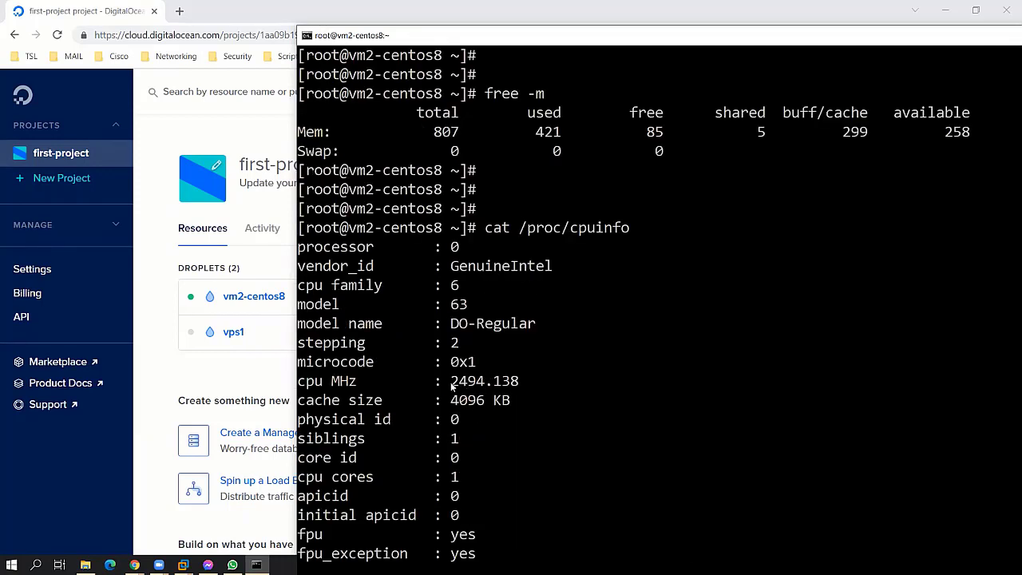
drag(452, 387, 519, 385)
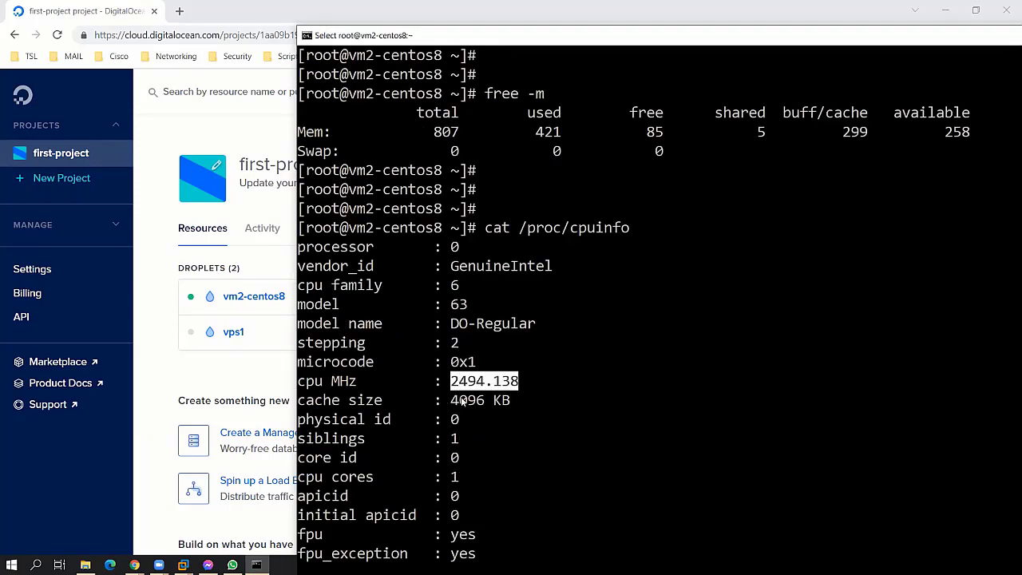
drag(443, 400, 535, 402)
scroll(538, 453, down, 1)
scroll(538, 452, down, 4)
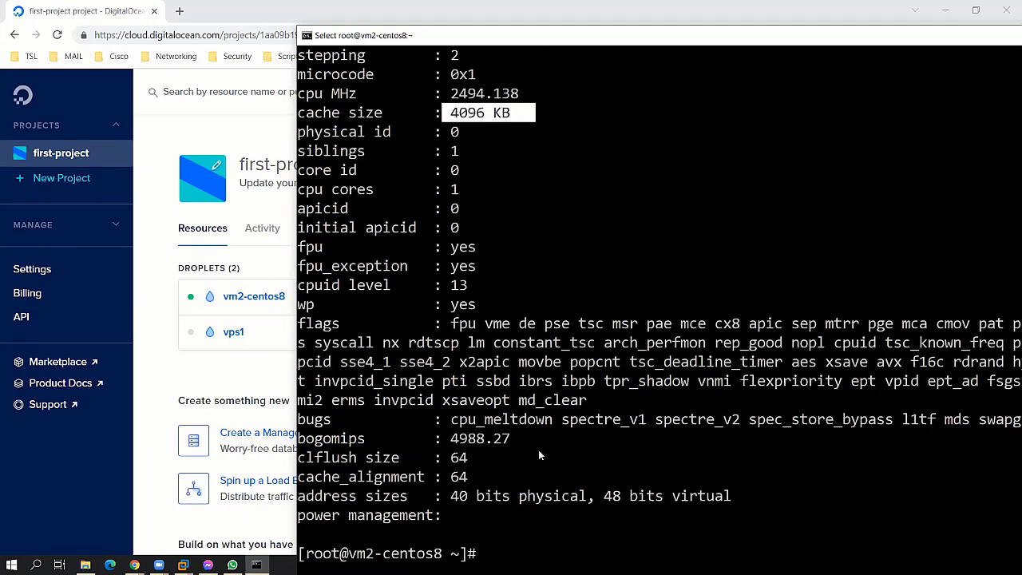
scroll(538, 450, down, 1)
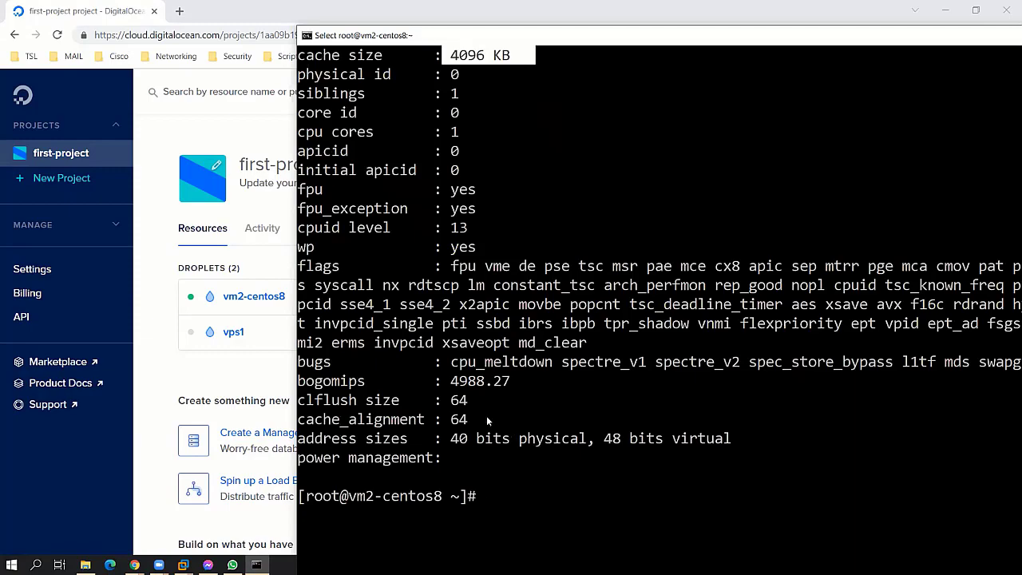
scroll(570, 407, up, 3)
scroll(546, 397, down, 5)
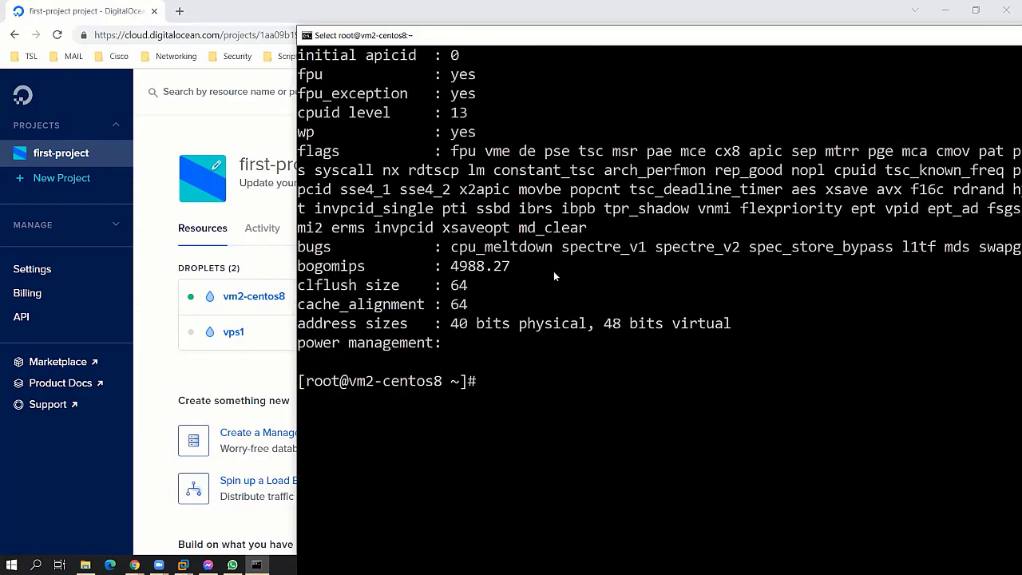
scroll(555, 275, up, 6)
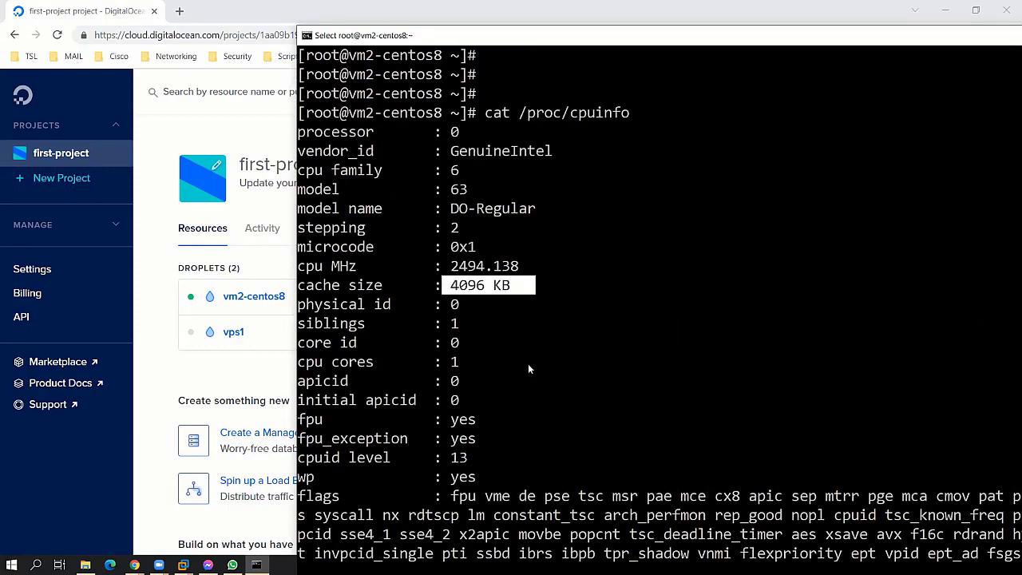
scroll(527, 368, up, 2)
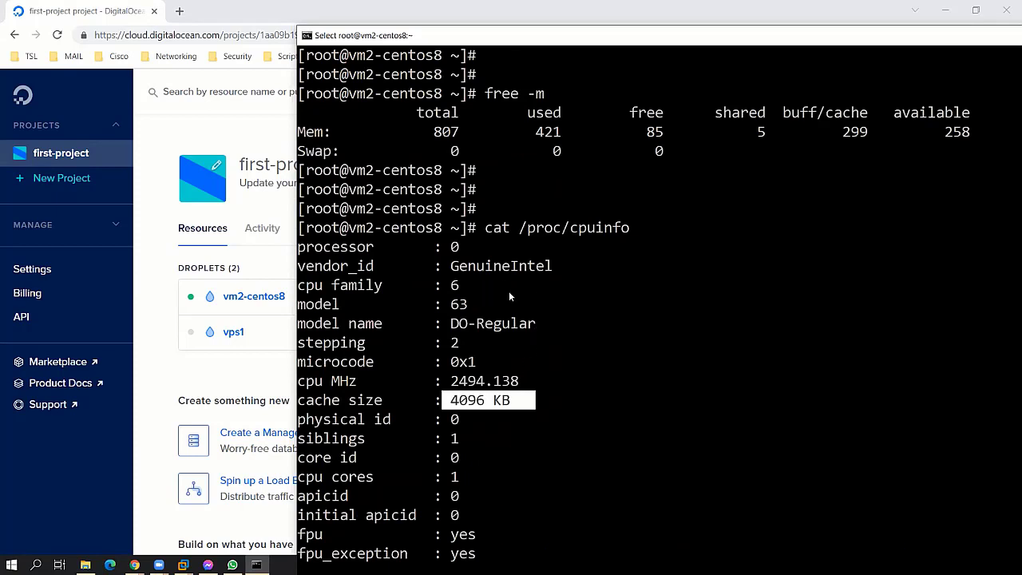
Step: Copy the vm2-centos8 IP from DigitalOcean and return to the console
click(225, 381)
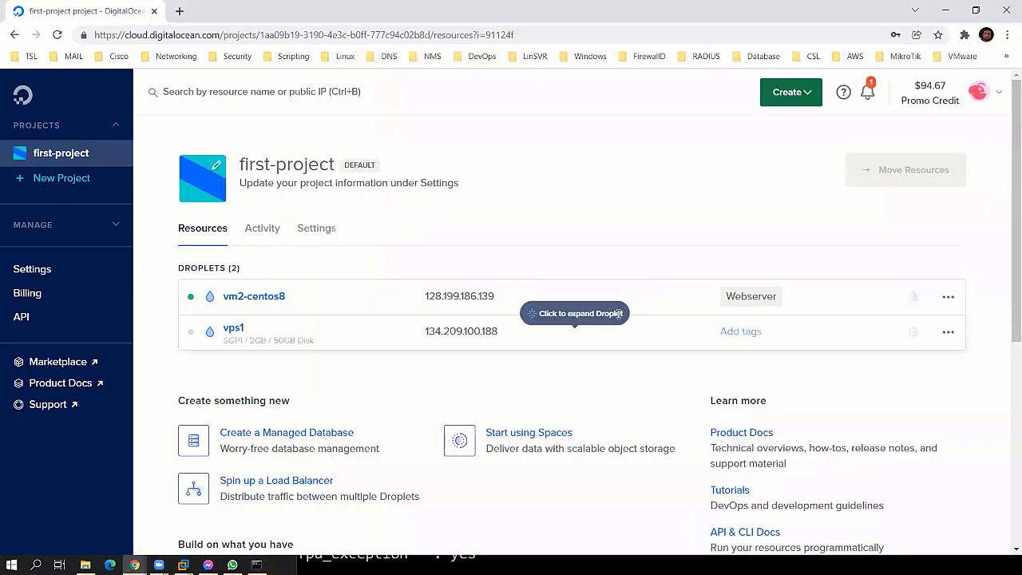
click(511, 298)
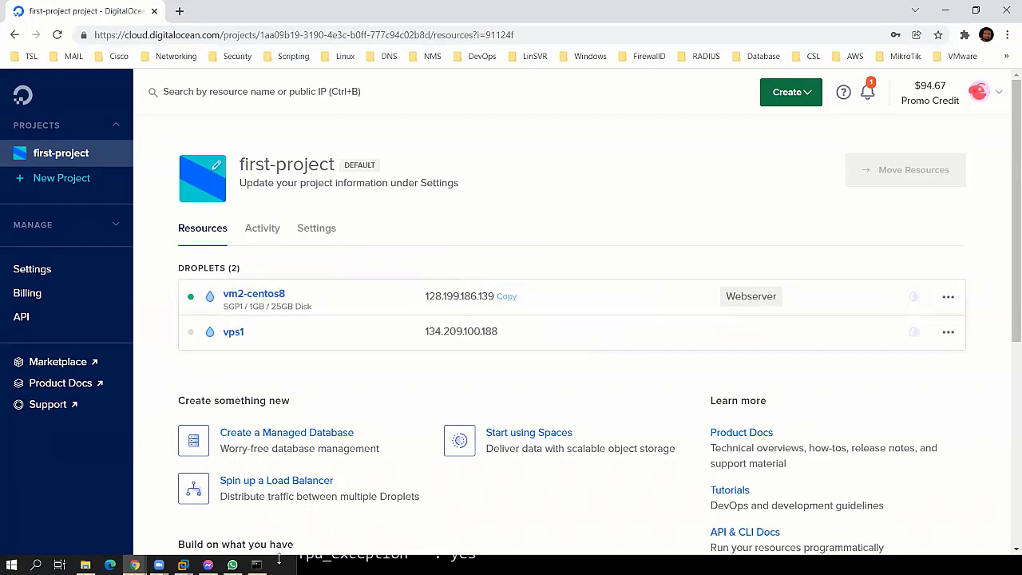
click(159, 564)
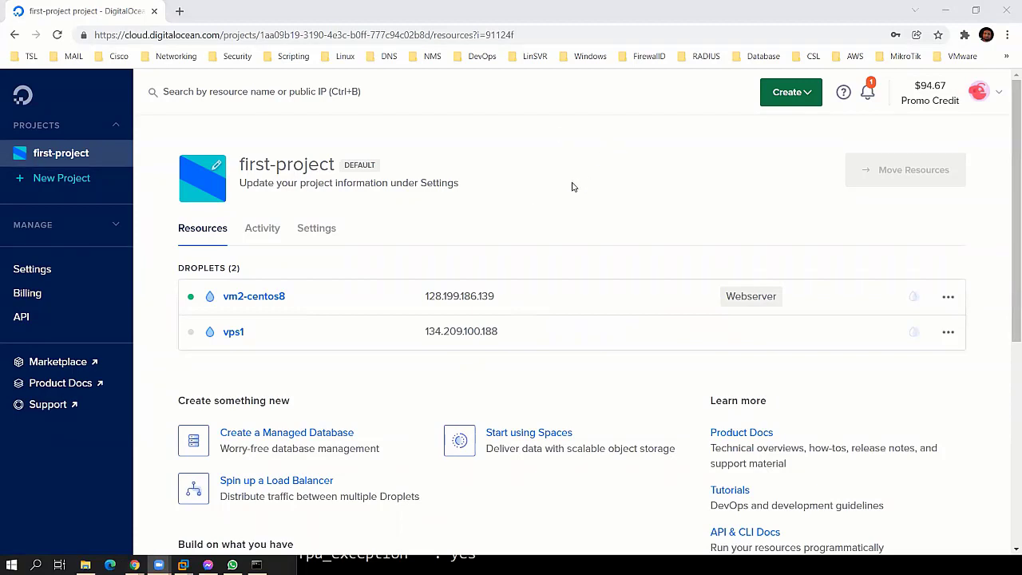
click(256, 564)
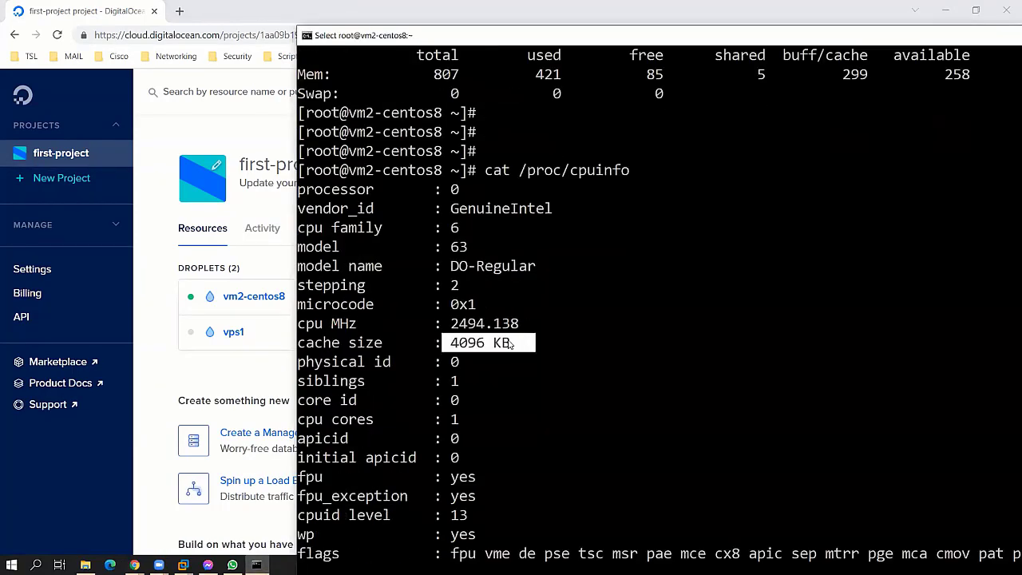
Step: Clear the screen, run who to show three root sessions, then bring DigitalOcean forward
click(503, 342)
key(ctrl+l)
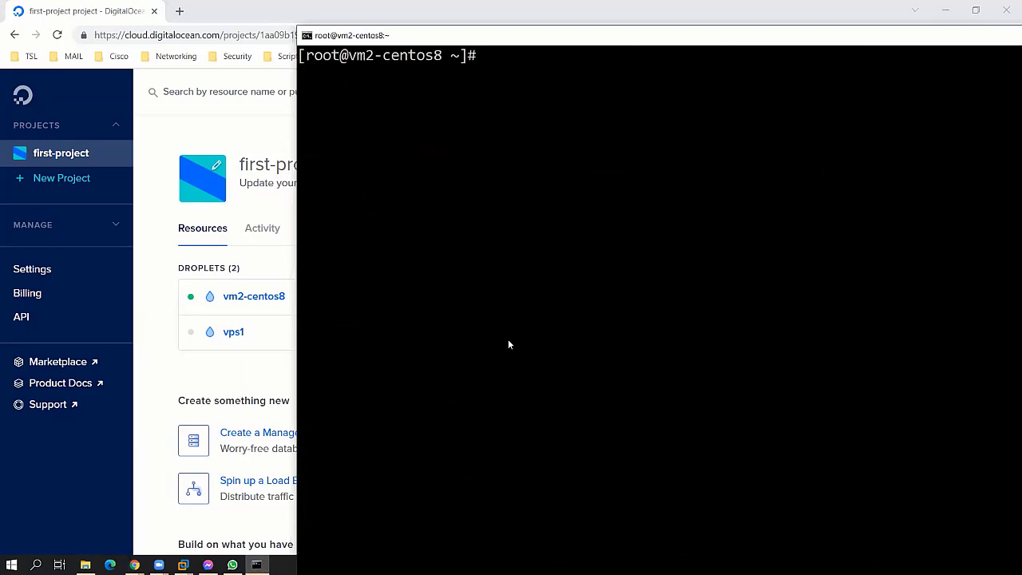
text(who)
key(Return)
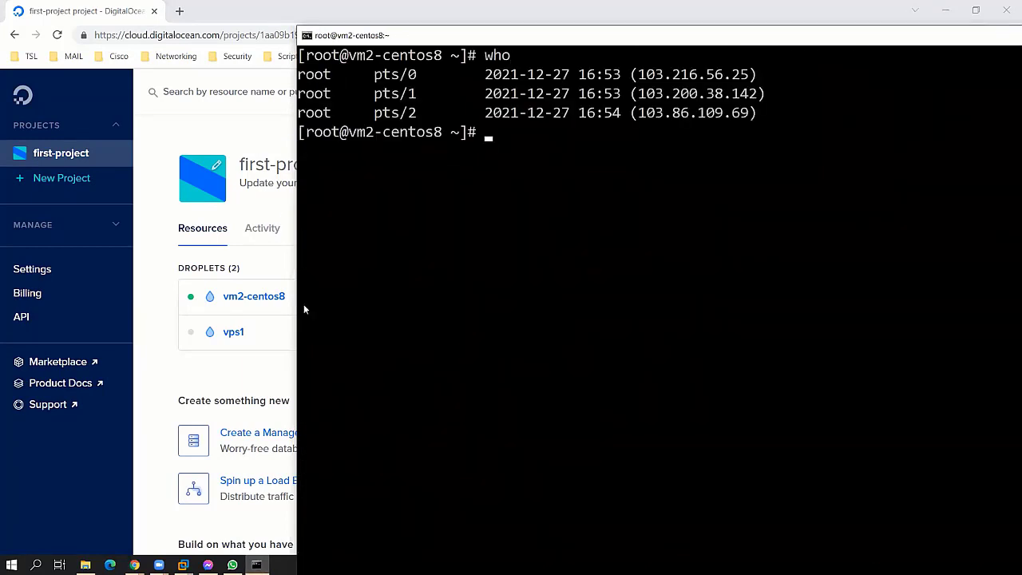
drag(203, 372, 316, 239)
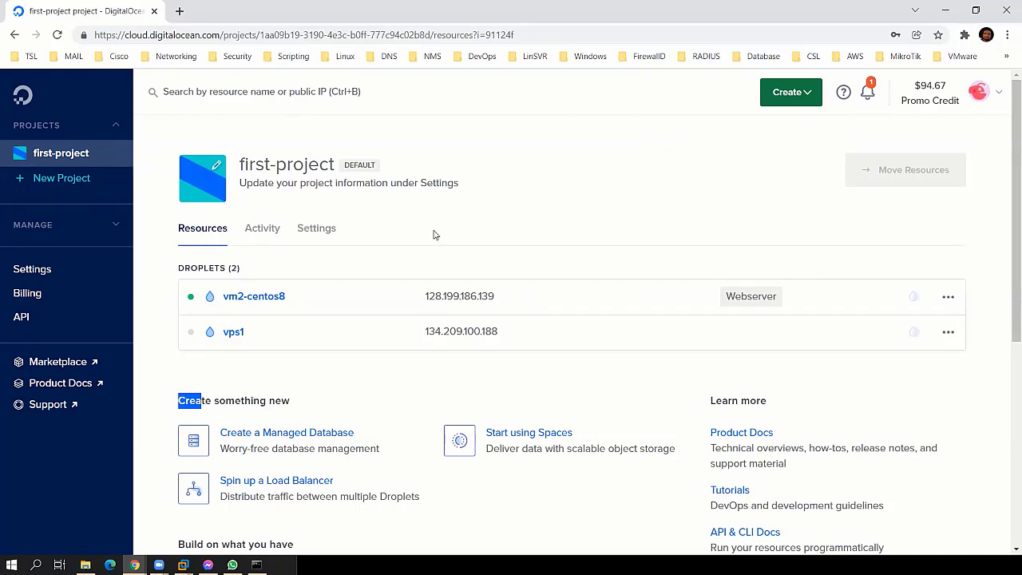
Step: Glance at the Messenger chat and RHEL VM window, hiding both to return to DigitalOcean
click(208, 565)
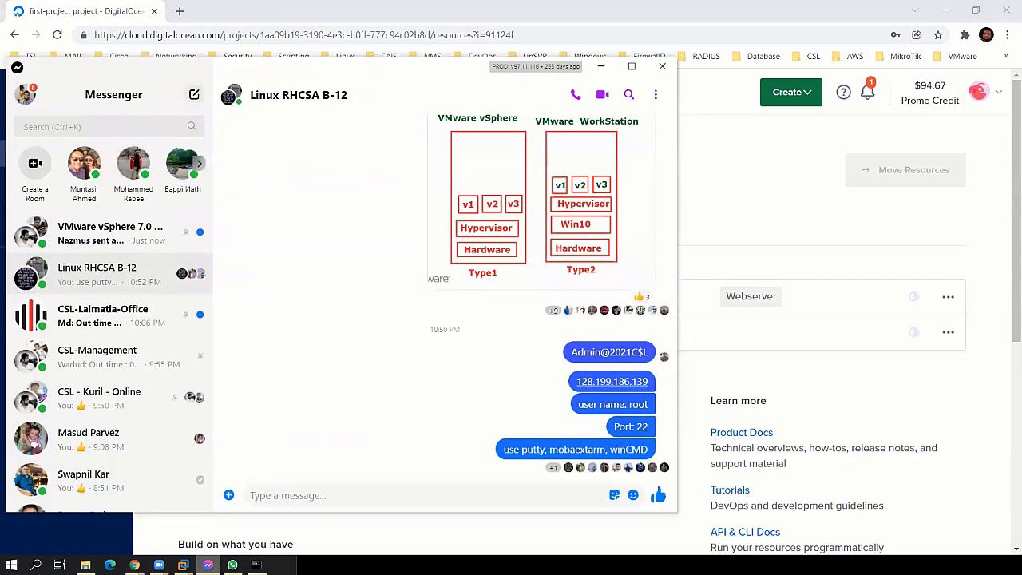
key(super+Down)
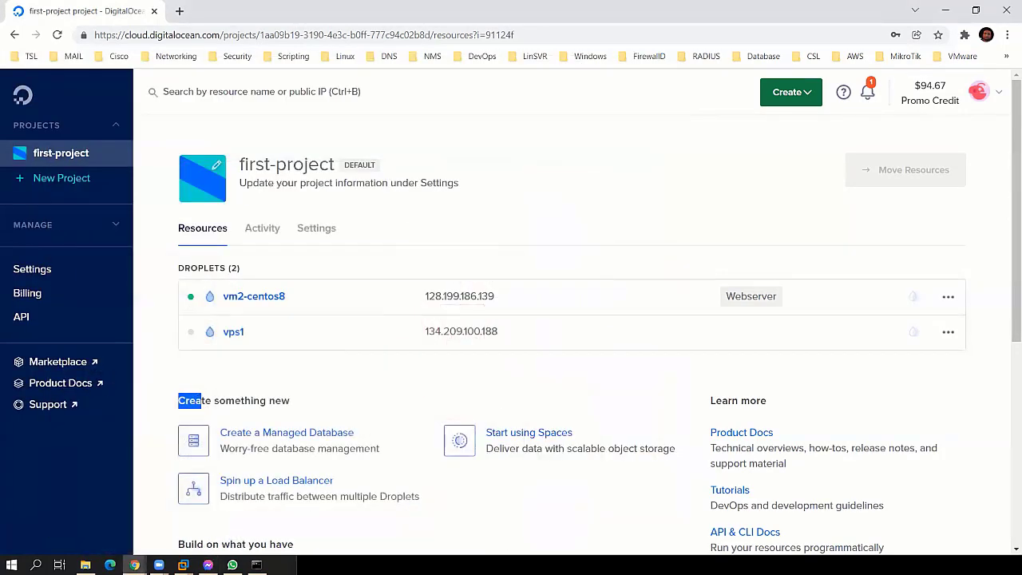
scroll(607, 255, down, 5)
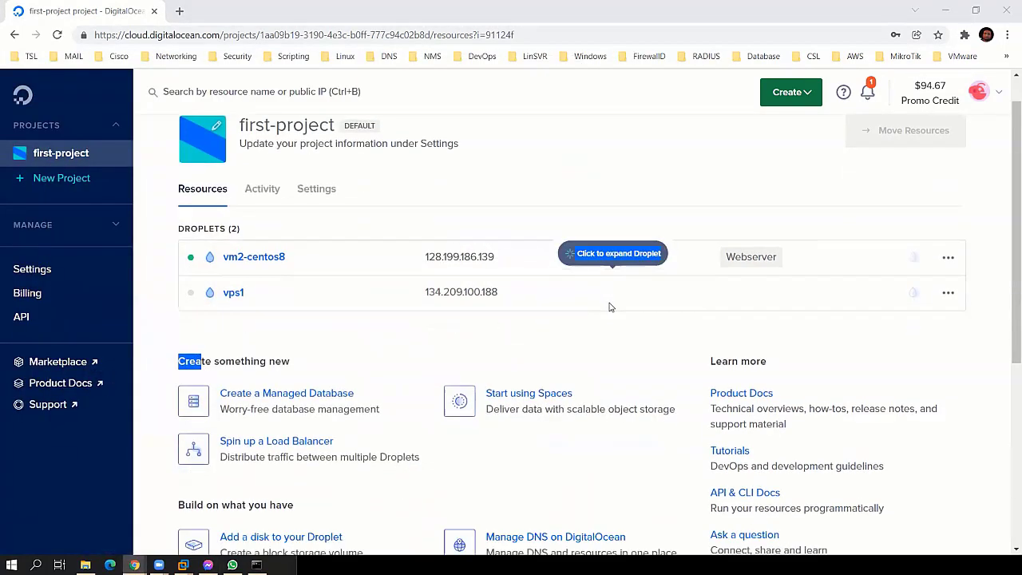
scroll(543, 474, up, 2)
scroll(563, 425, up, 3)
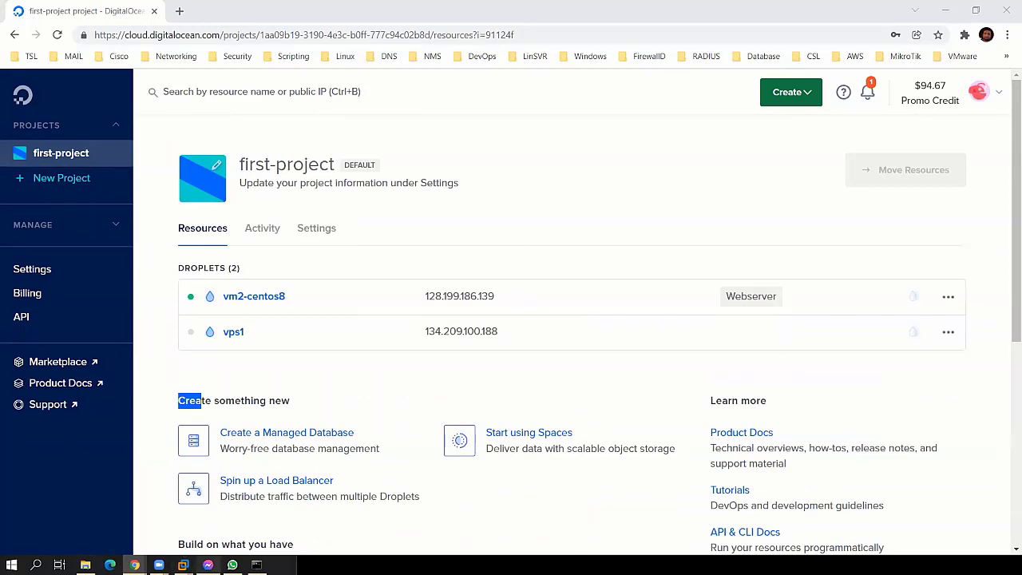
mouse_move(184, 564)
click(256, 488)
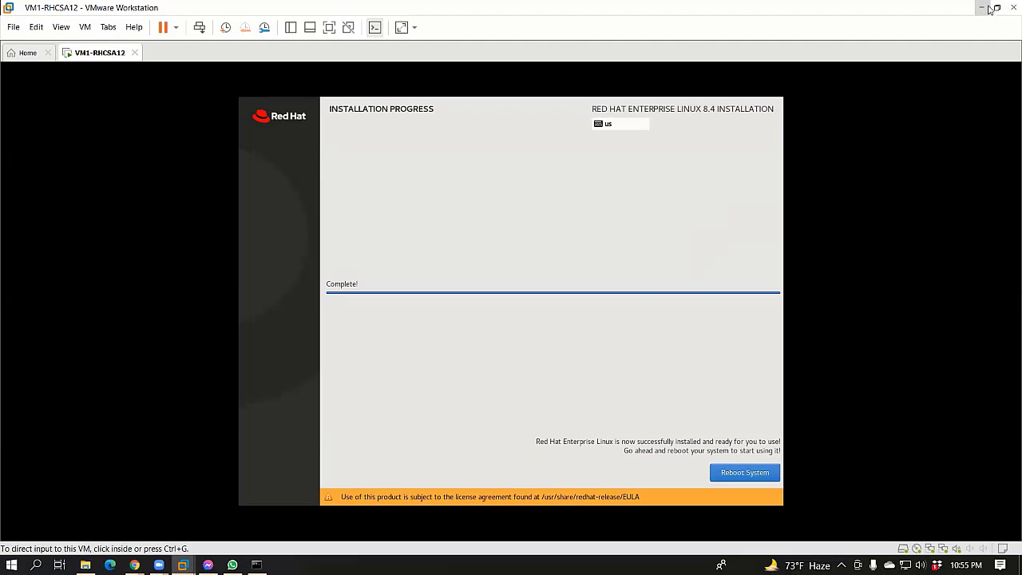
click(988, 8)
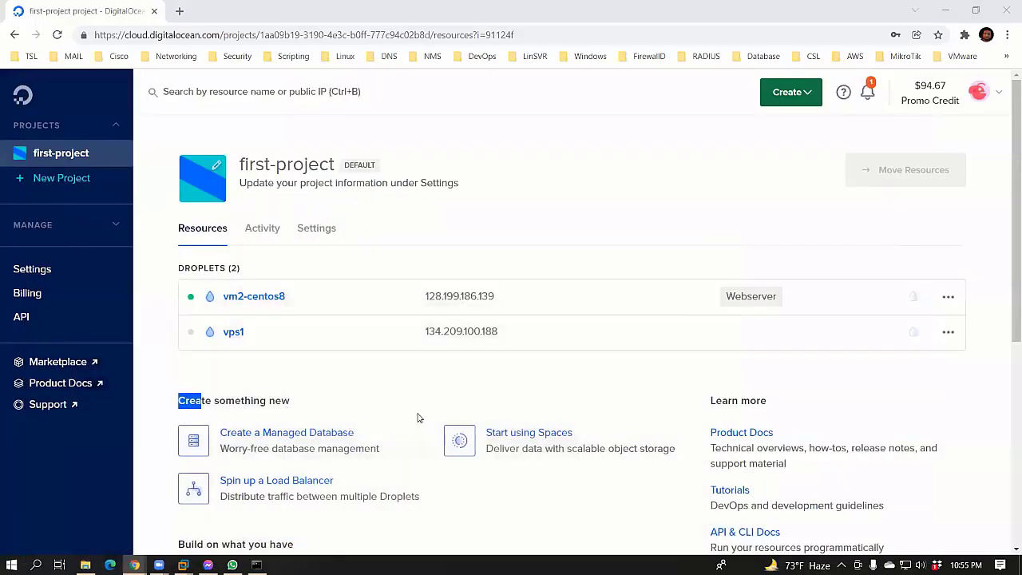
Step: Open and close the vm2-centos8 actions menu, then minimize Chrome to reveal the terminal
scroll(417, 418, down, 3)
scroll(413, 418, up, 2)
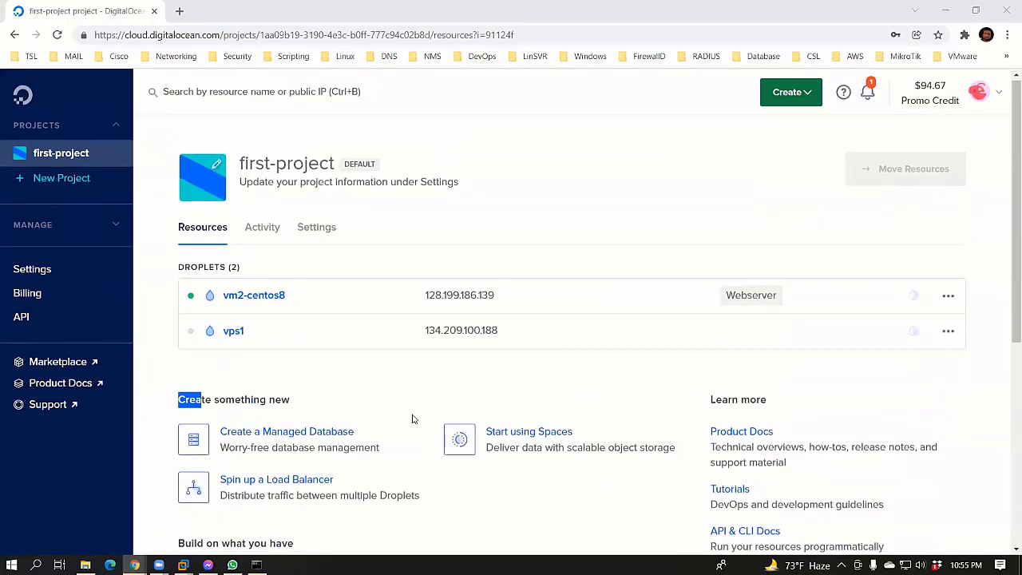
scroll(407, 414, down, 2)
scroll(403, 410, up, 3)
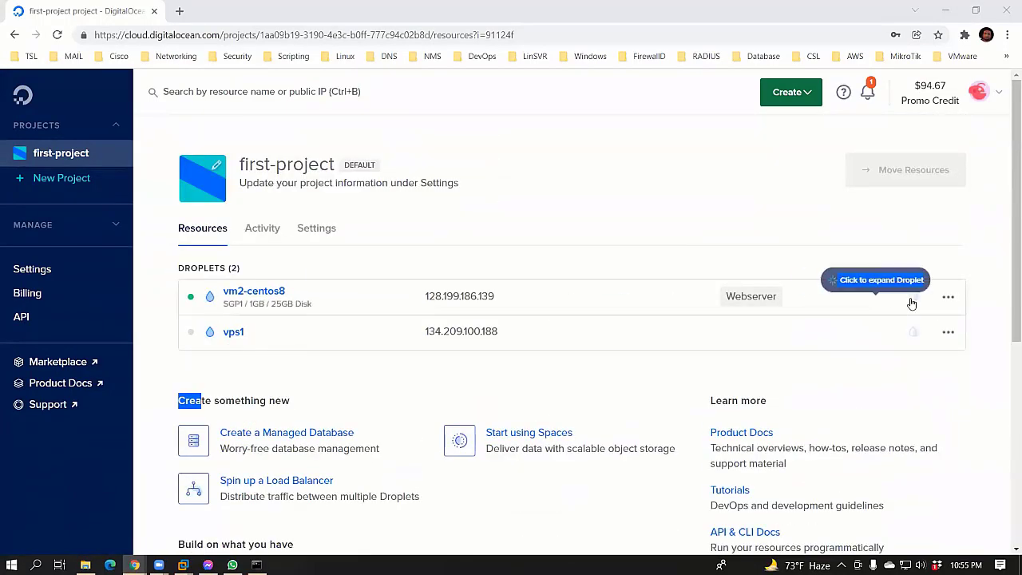
click(957, 298)
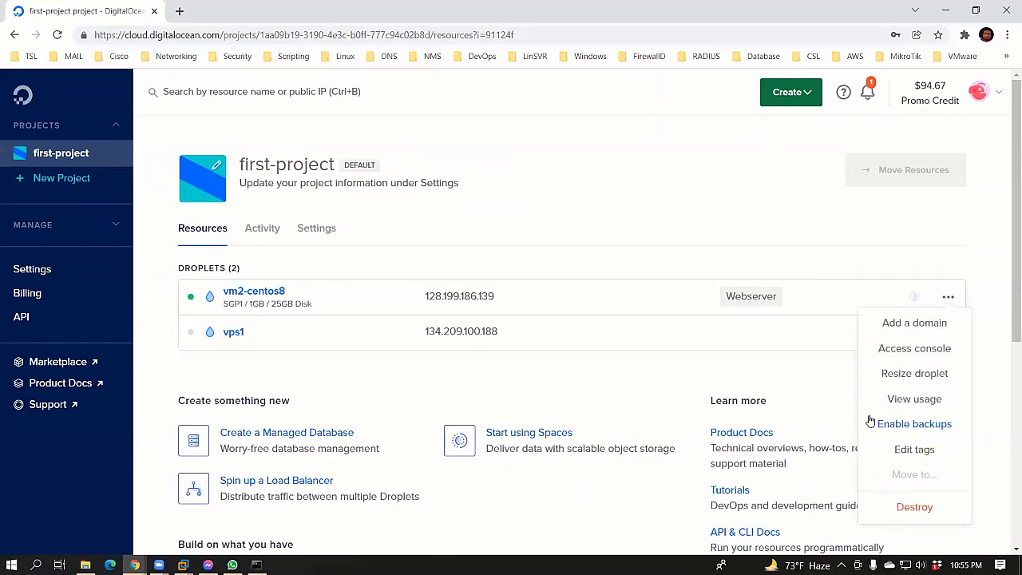
click(798, 138)
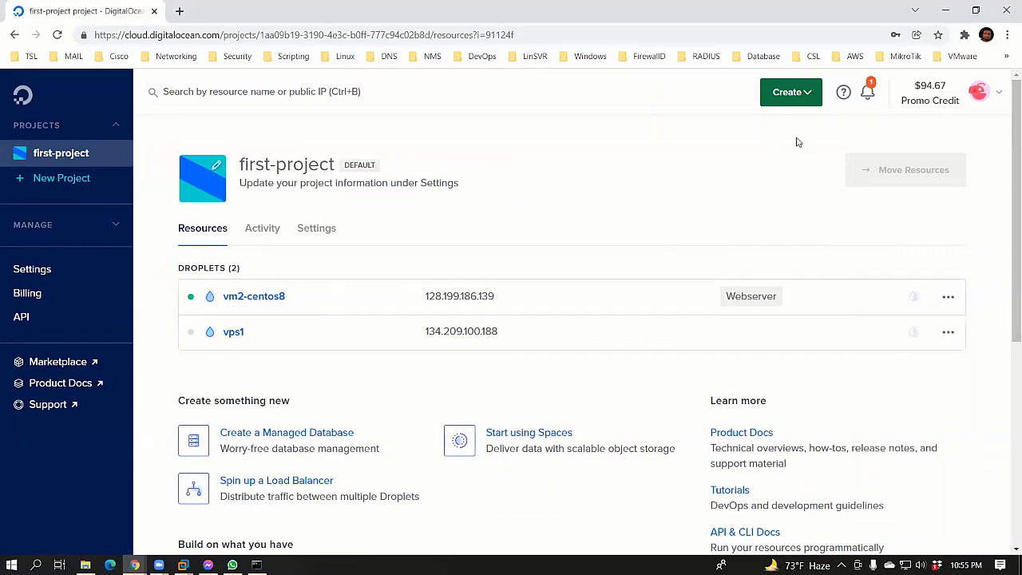
click(945, 9)
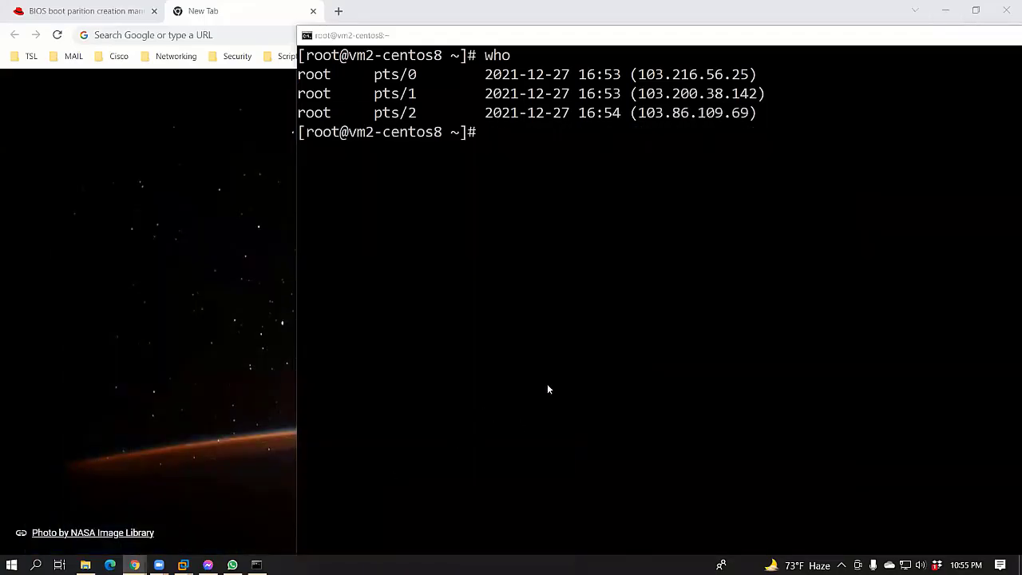
Step: Run who in the SSH terminal to list users logged into vm2-centos8
click(533, 425)
text(who)
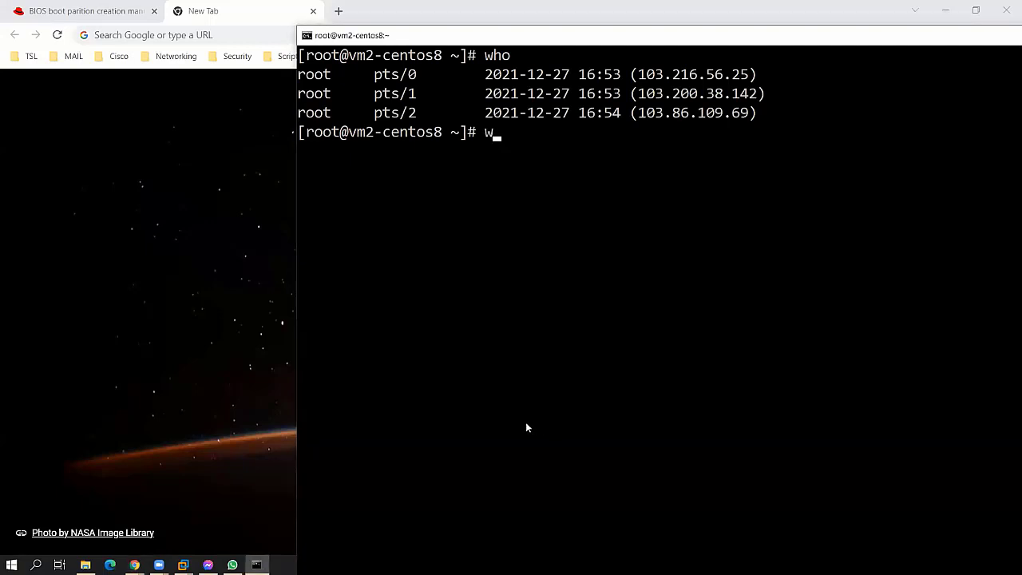
key(Return)
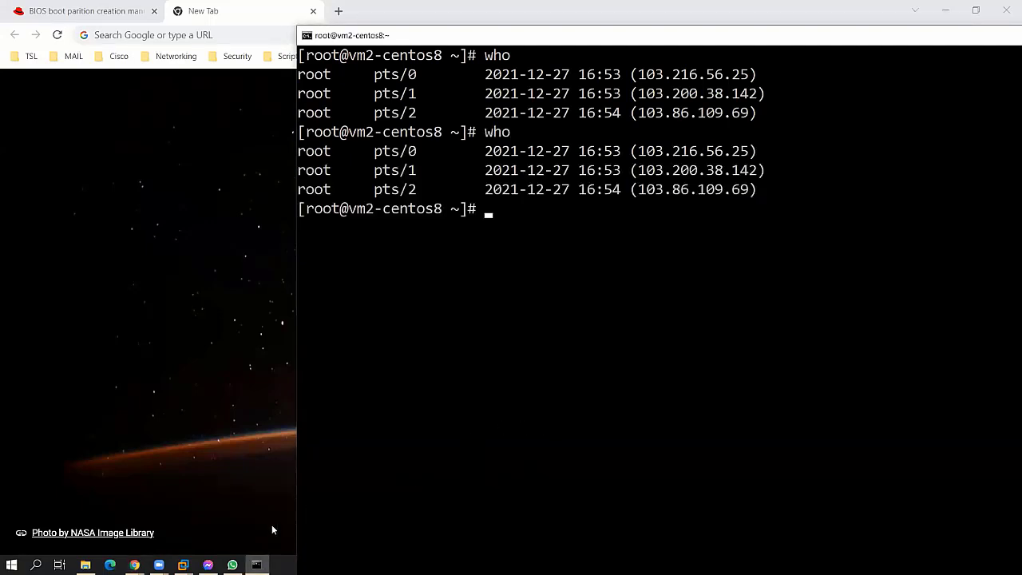
Step: Open and minimize Messenger, then bring Chrome's New Tab page forward
click(207, 564)
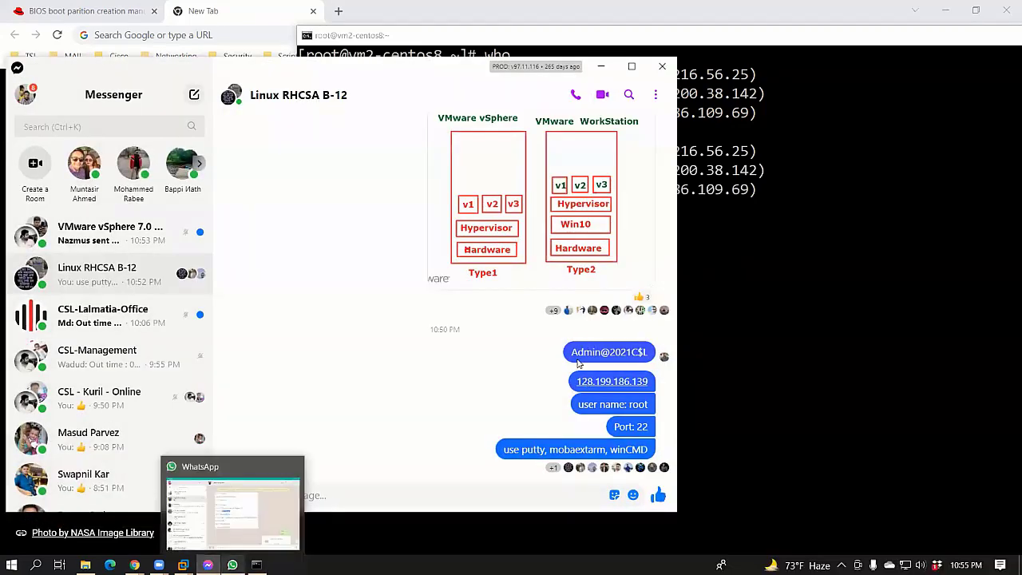
click(601, 65)
click(189, 275)
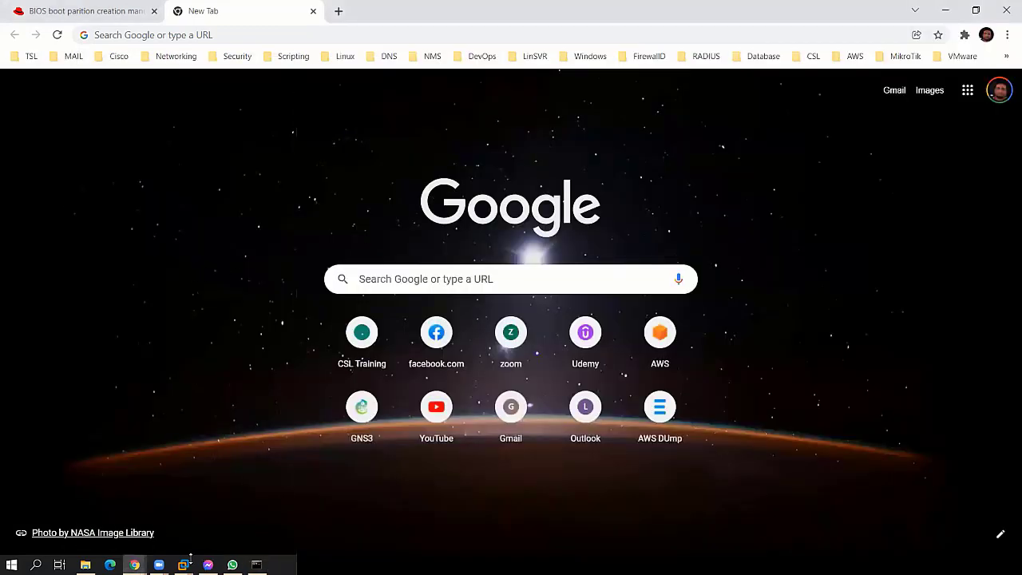
Step: Switch to VM1-RHCSA12 and reboot the newly installed RHEL 8.4 system, releasing input with Ctrl+Alt
mouse_move(183, 564)
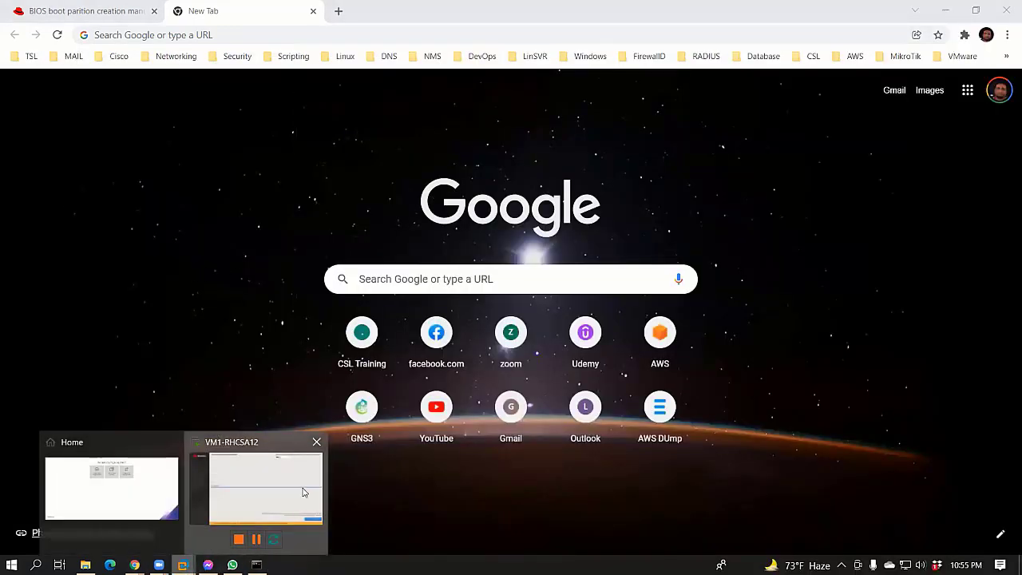
click(287, 511)
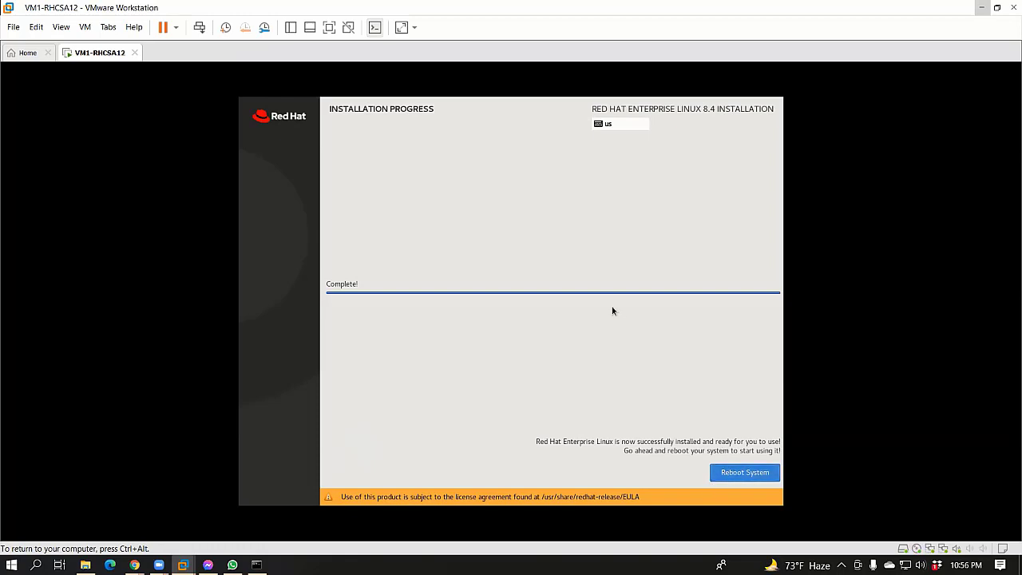
click(744, 471)
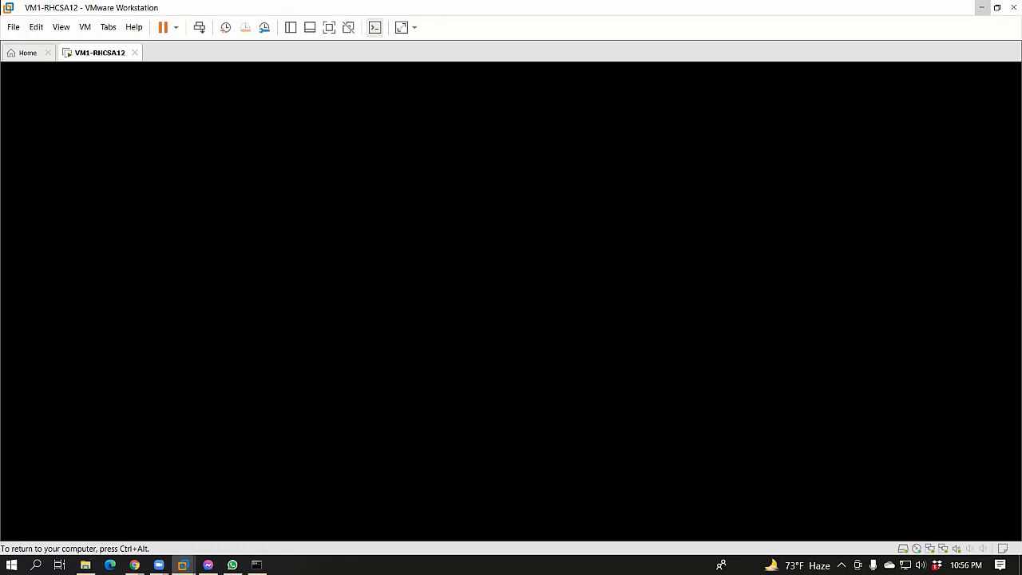
key(ctrl+alt)
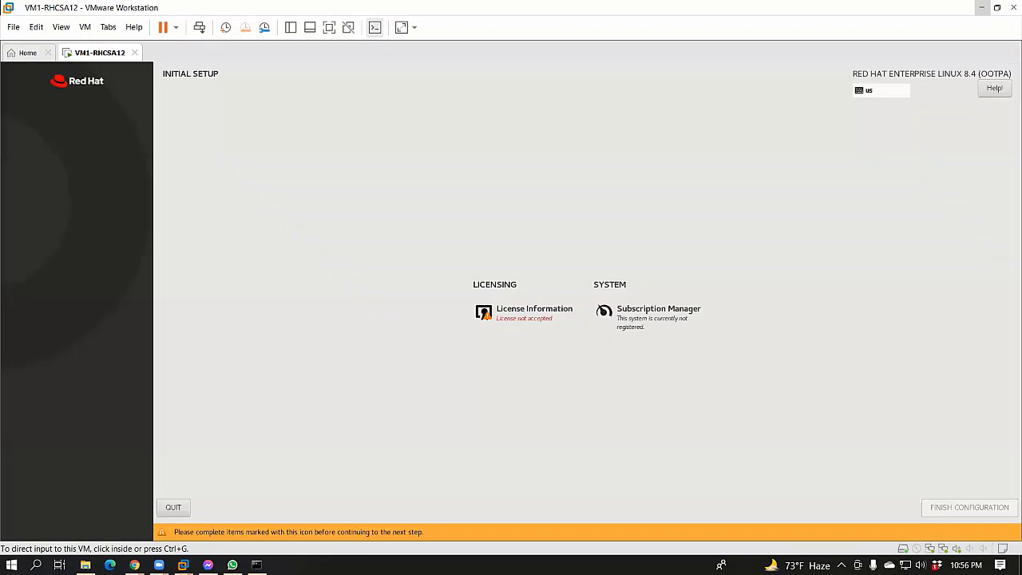
Step: Accept the RHEL license agreement under License Information, then finish the configuration
click(278, 363)
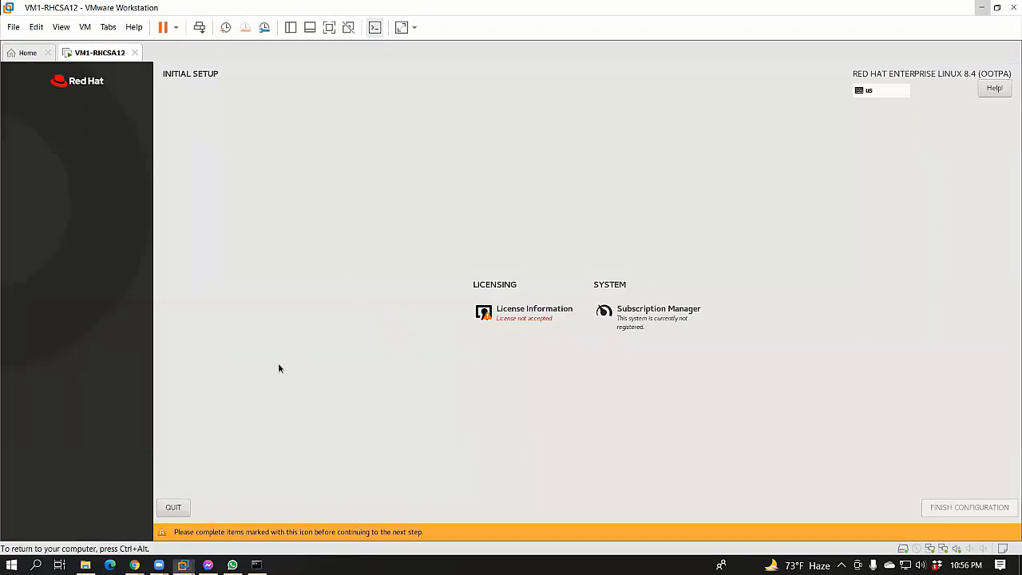
click(523, 318)
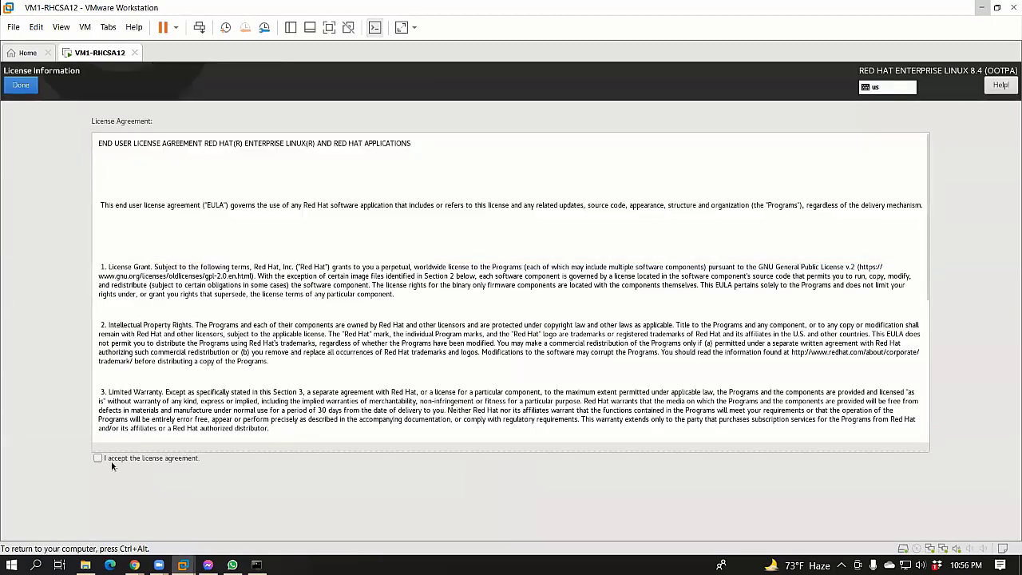
click(95, 457)
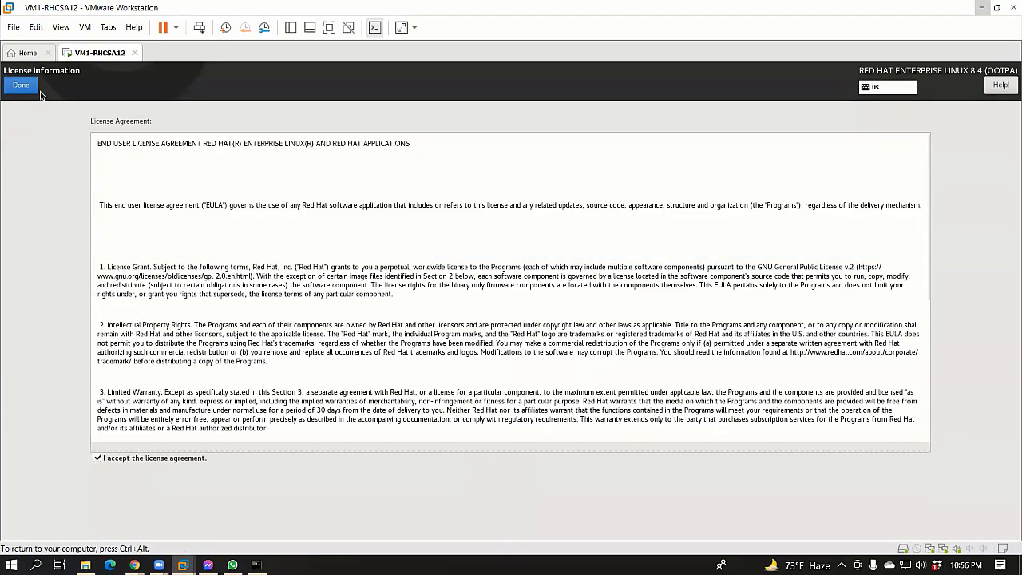
click(22, 85)
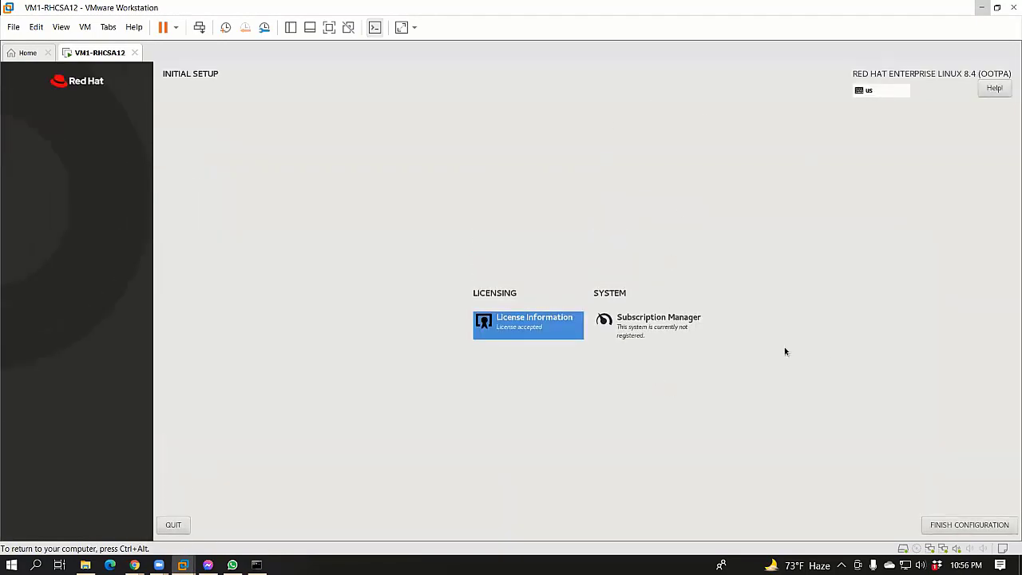
click(946, 526)
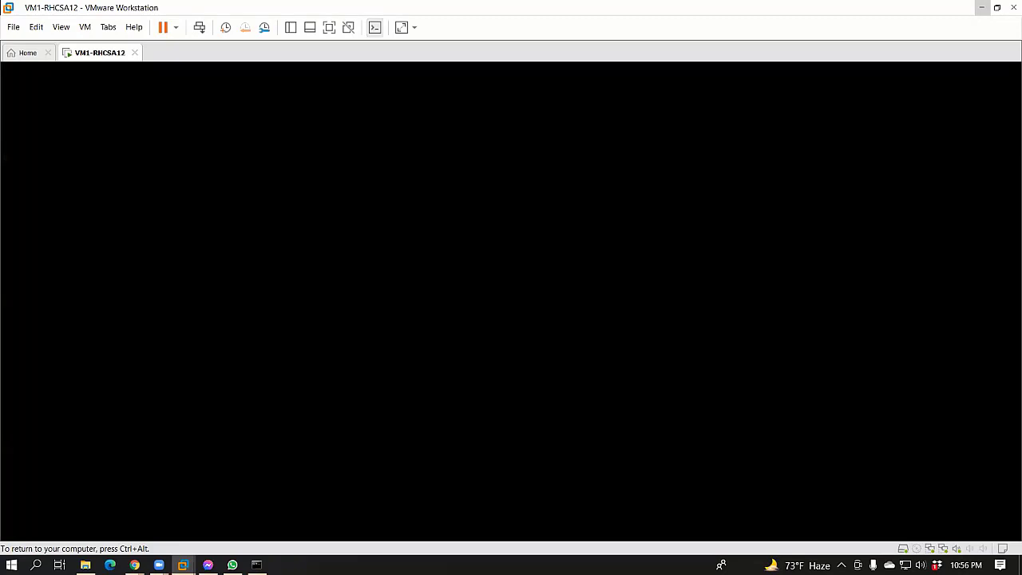
Step: Go full screen and sign in as Linux Student with the account password
click(333, 30)
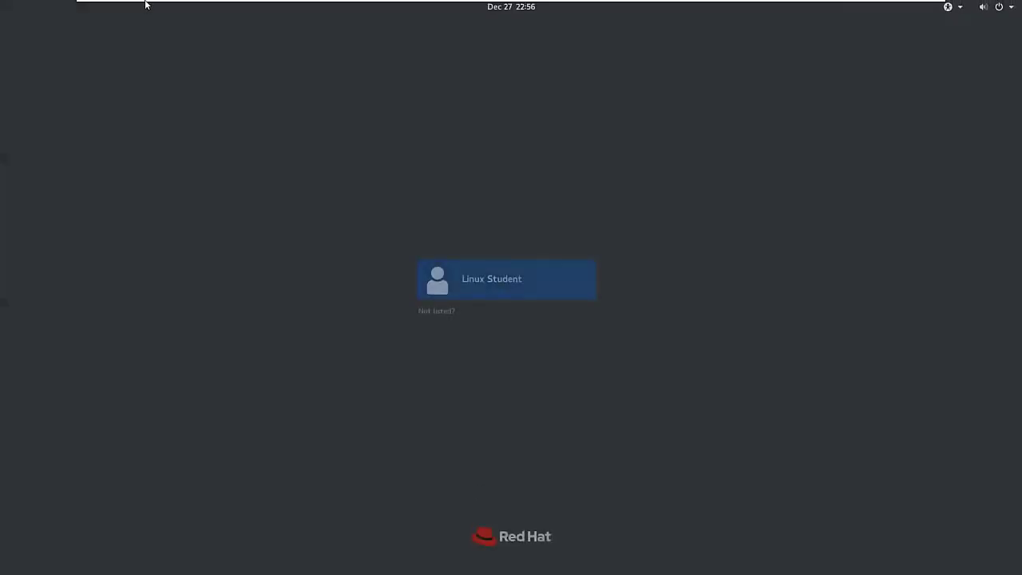
click(144, 8)
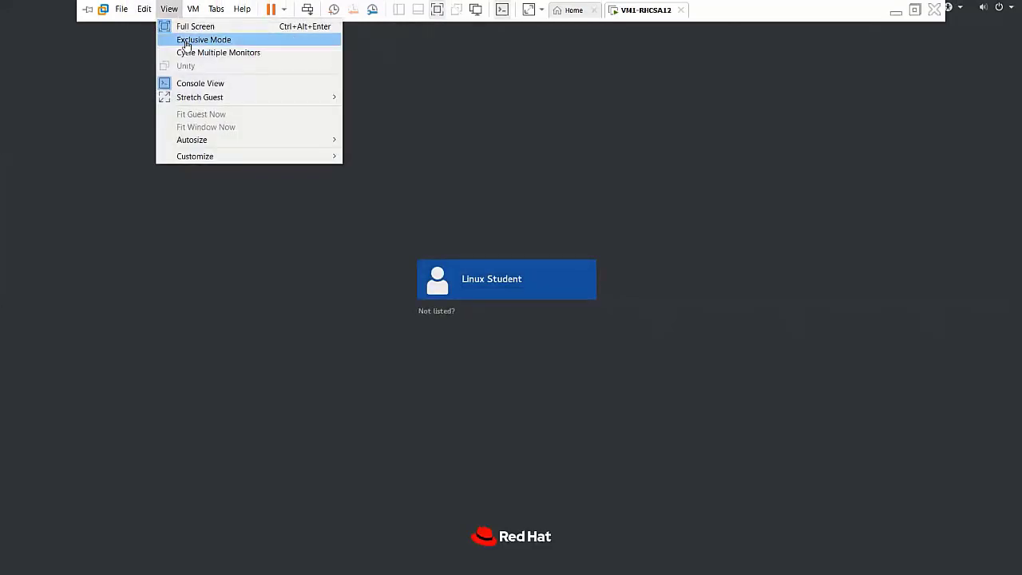
click(186, 40)
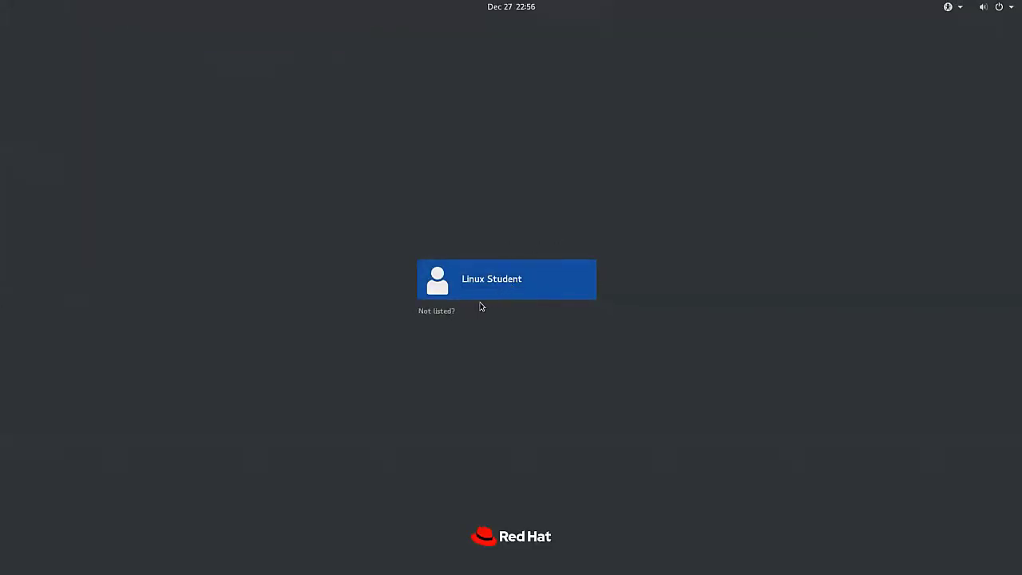
click(439, 312)
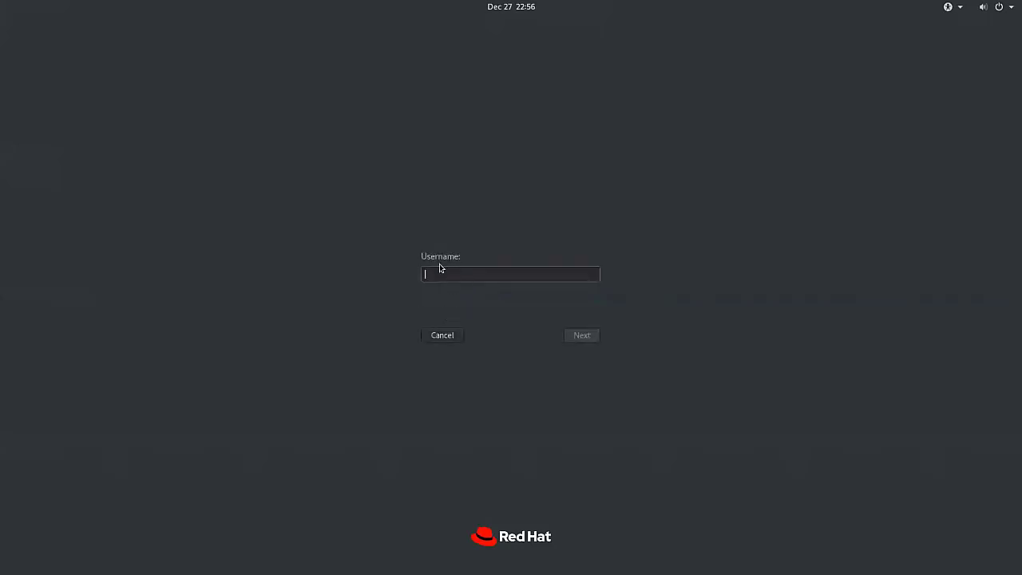
click(447, 339)
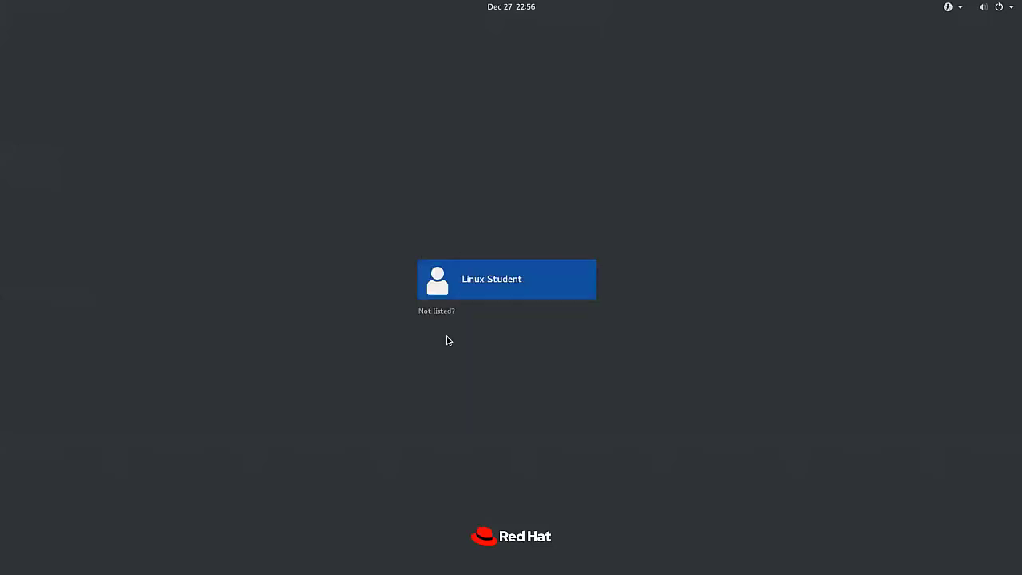
click(511, 286)
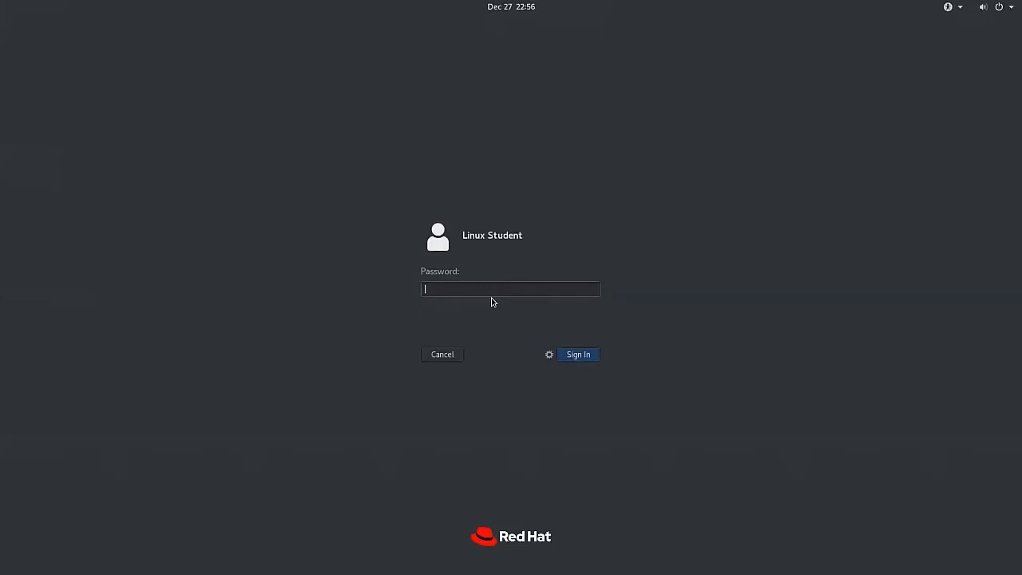
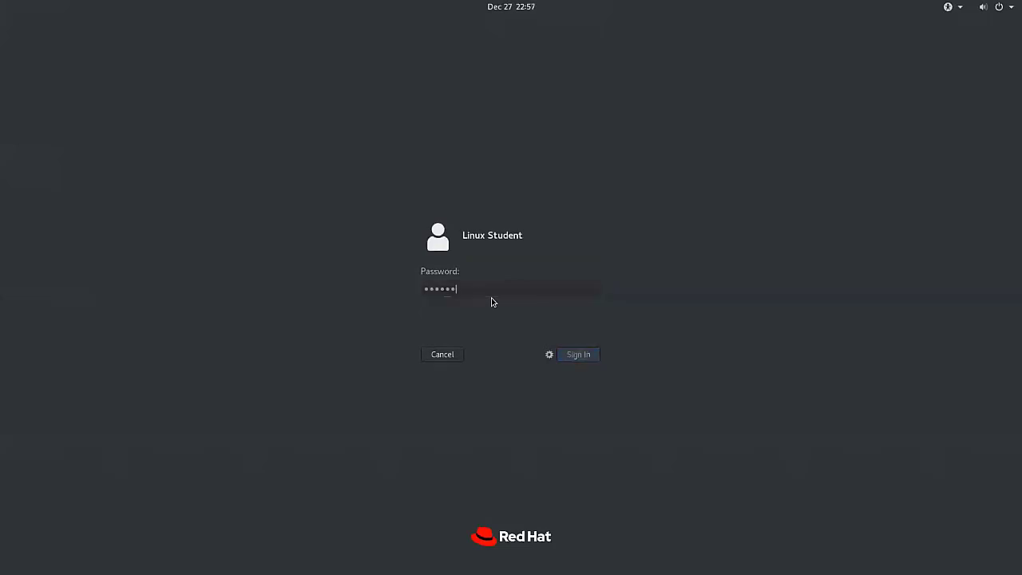
key(Return)
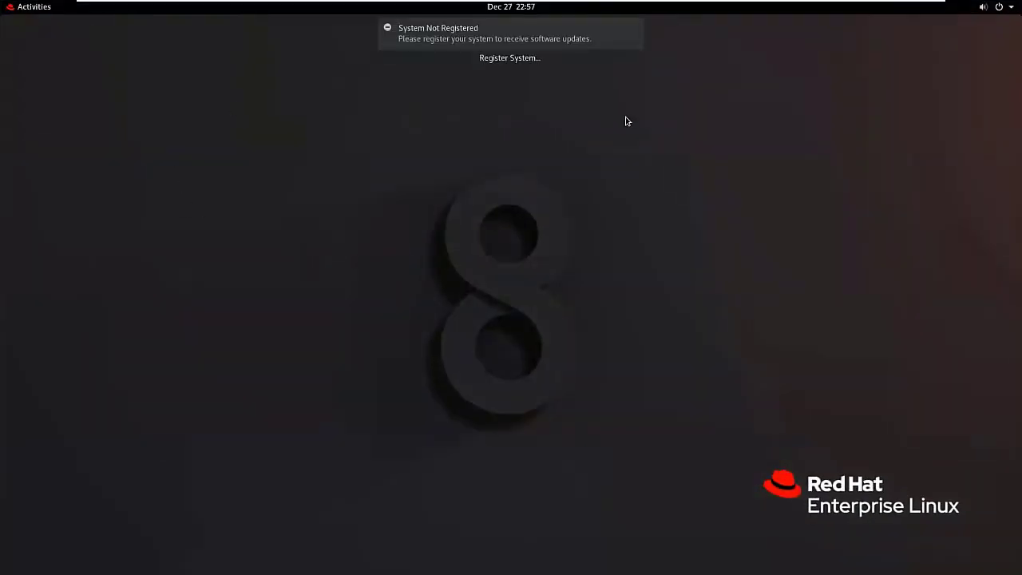
Step: Dismiss the System Not Registered notice and open the desktop wallpaper choices
click(634, 31)
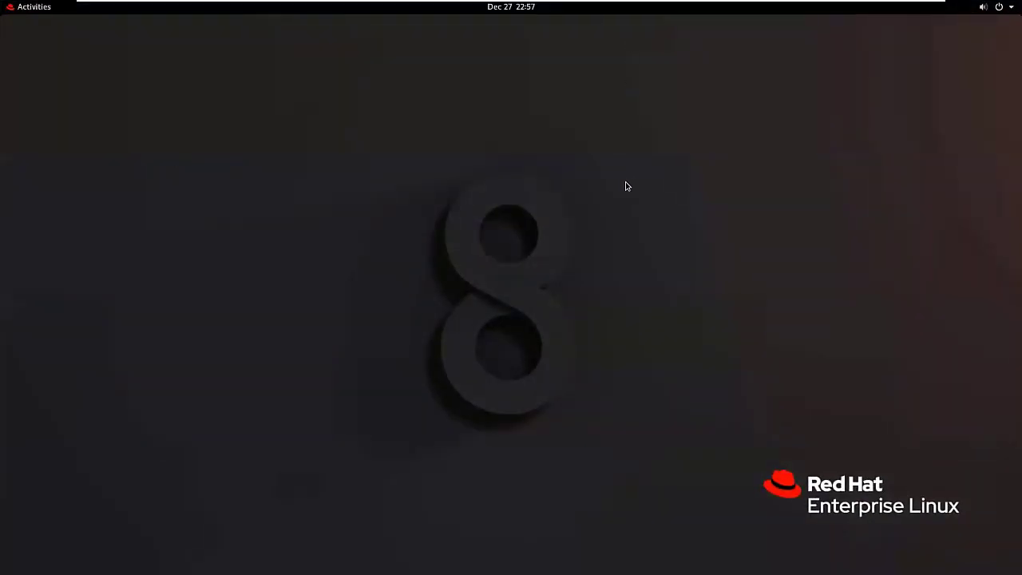
right_click(533, 163)
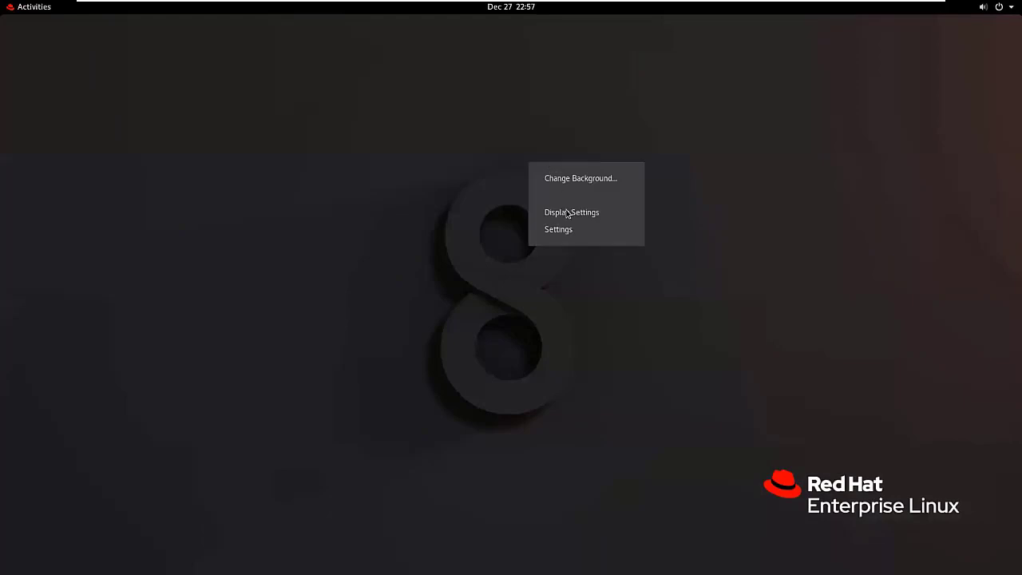
click(590, 178)
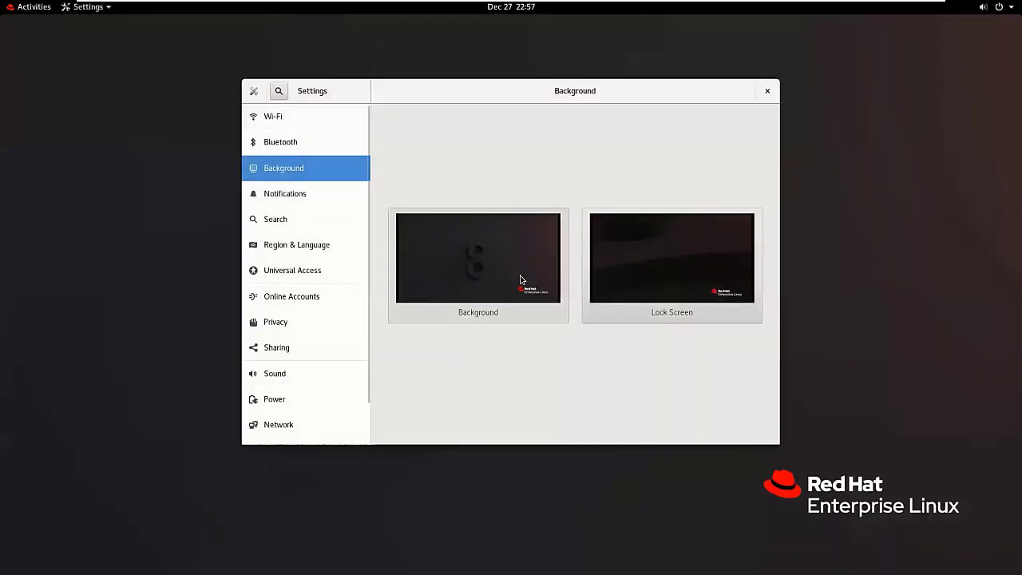
click(539, 237)
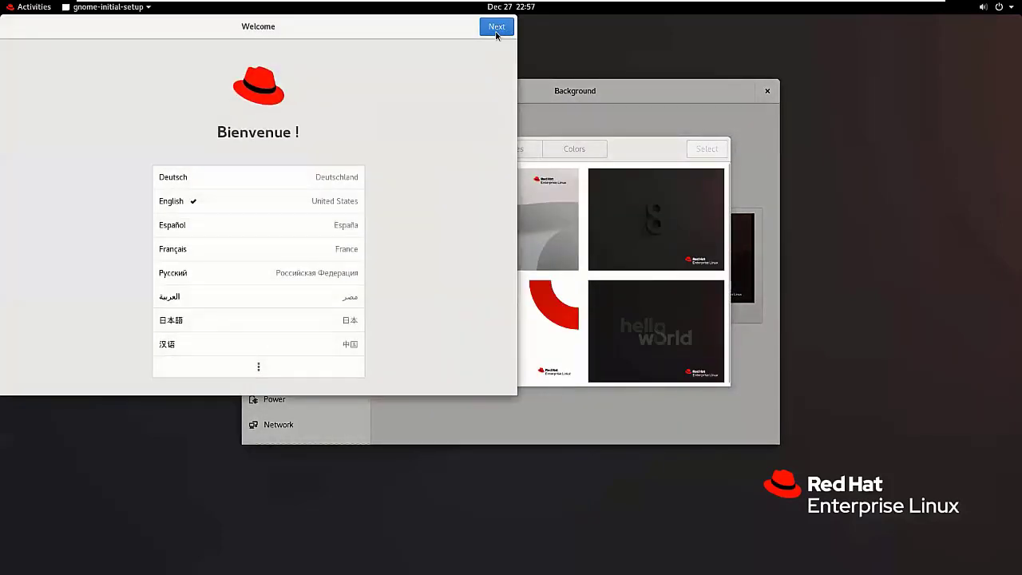
Step: Step through the GNOME welcome, typing, privacy and online accounts pages to start the desktop
click(495, 32)
click(497, 32)
click(496, 31)
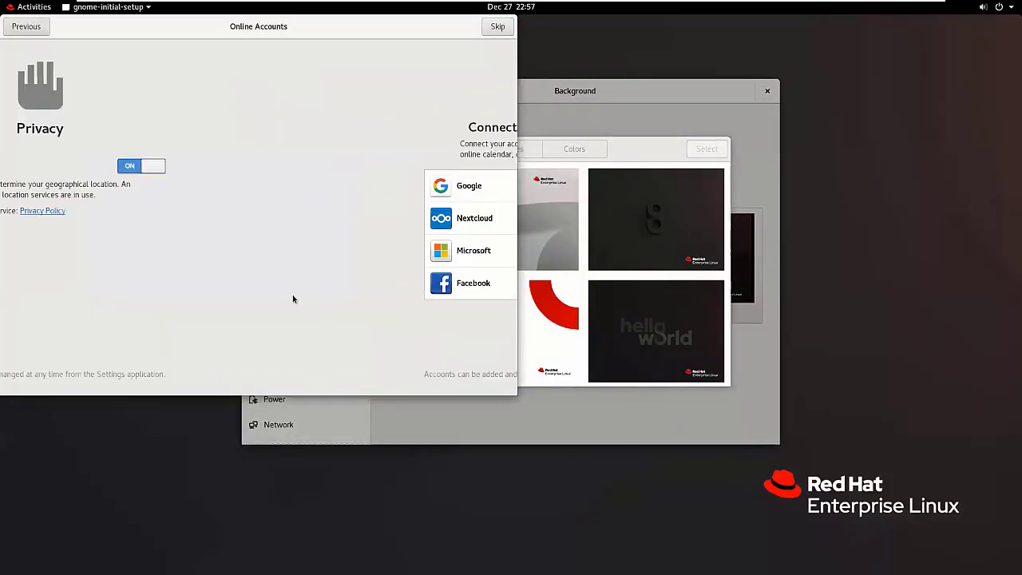
click(495, 26)
key(Return)
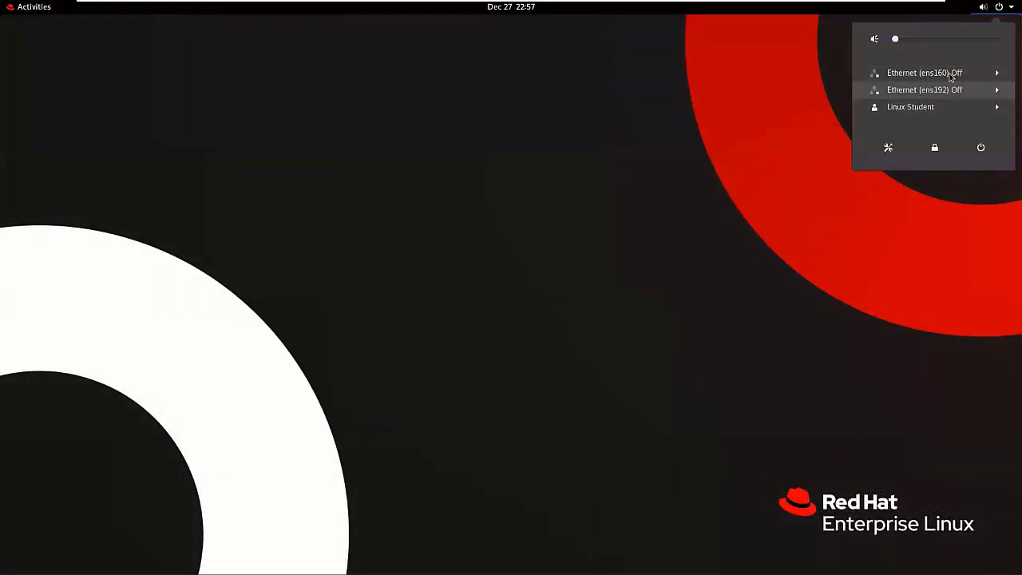
Step: Power off the RHEL guest through the GNOME system menu's power button and confirm Power Off
click(937, 109)
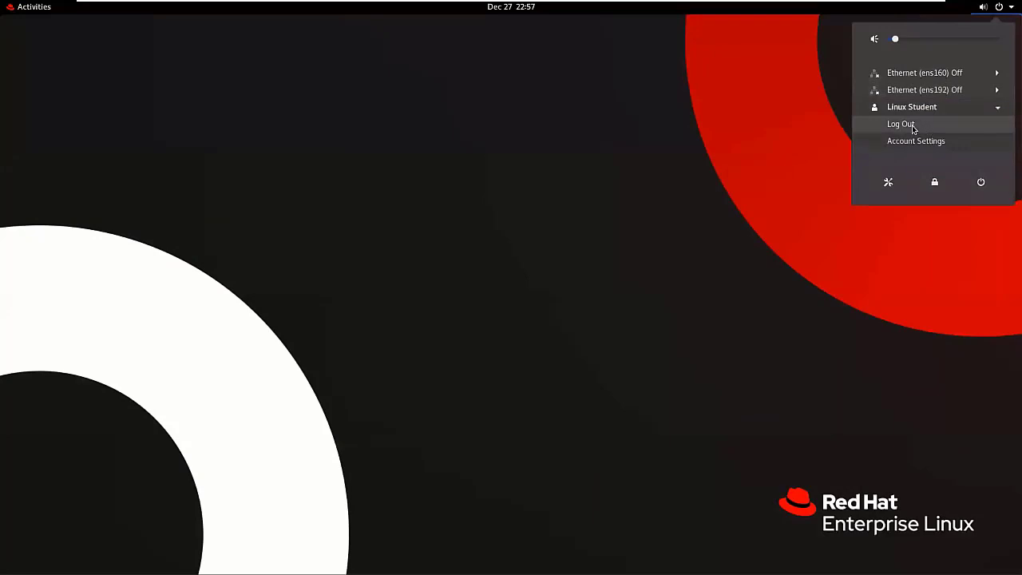
click(982, 183)
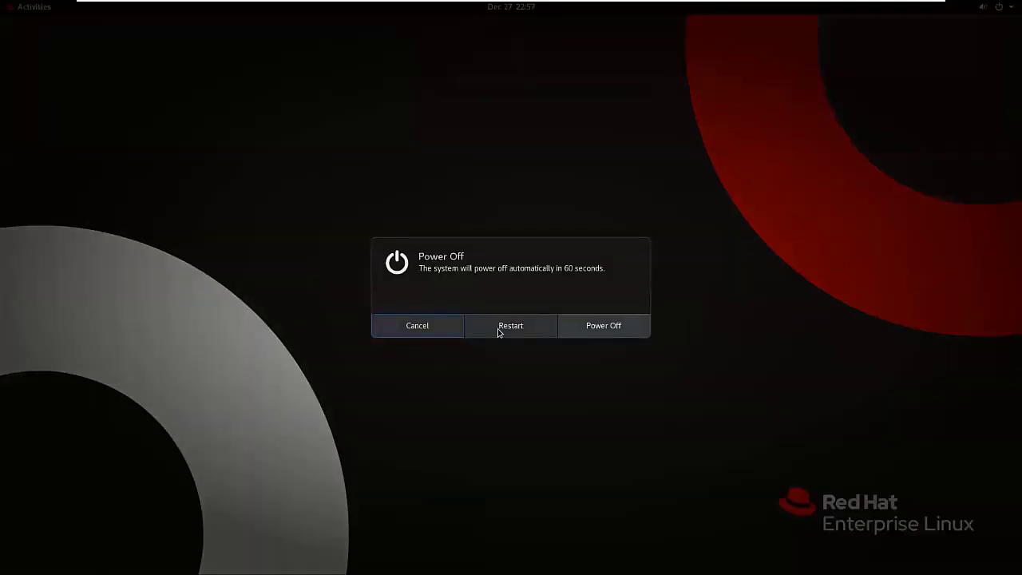
click(610, 330)
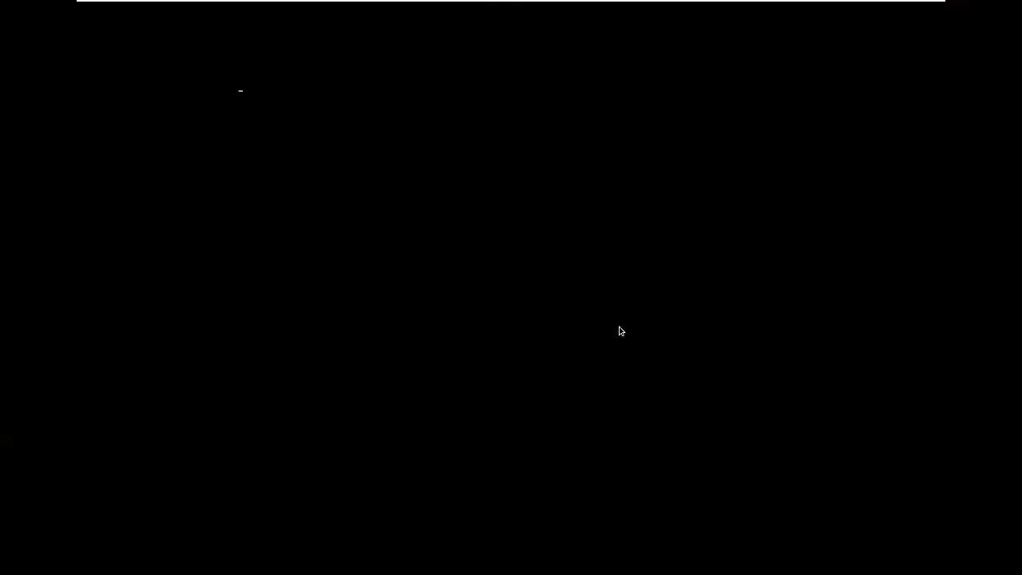
mouse_move(597, 4)
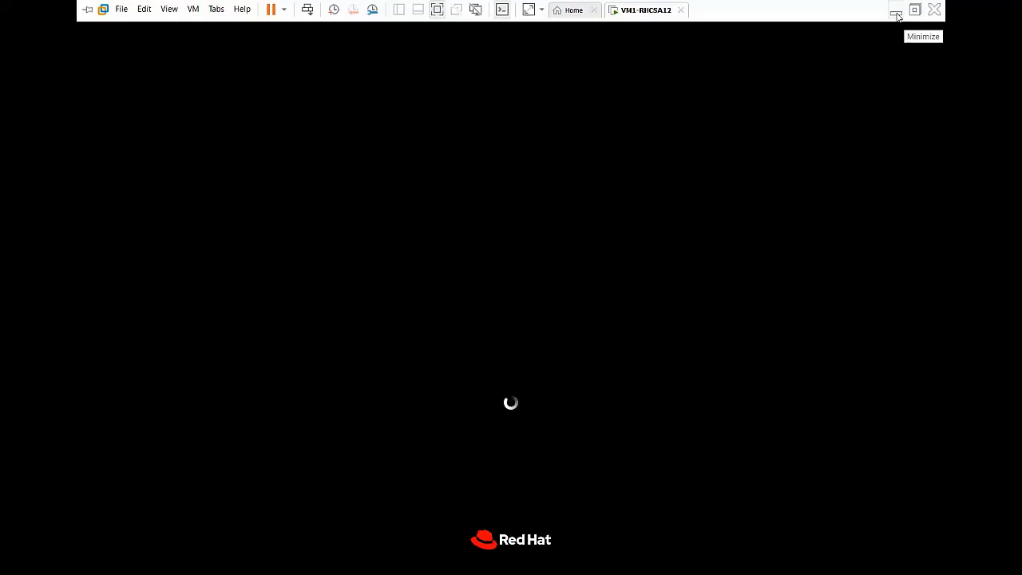
Step: Minimize VMware, briefly check Messenger, then bring Chrome's DigitalOcean first-project page to the front
click(896, 13)
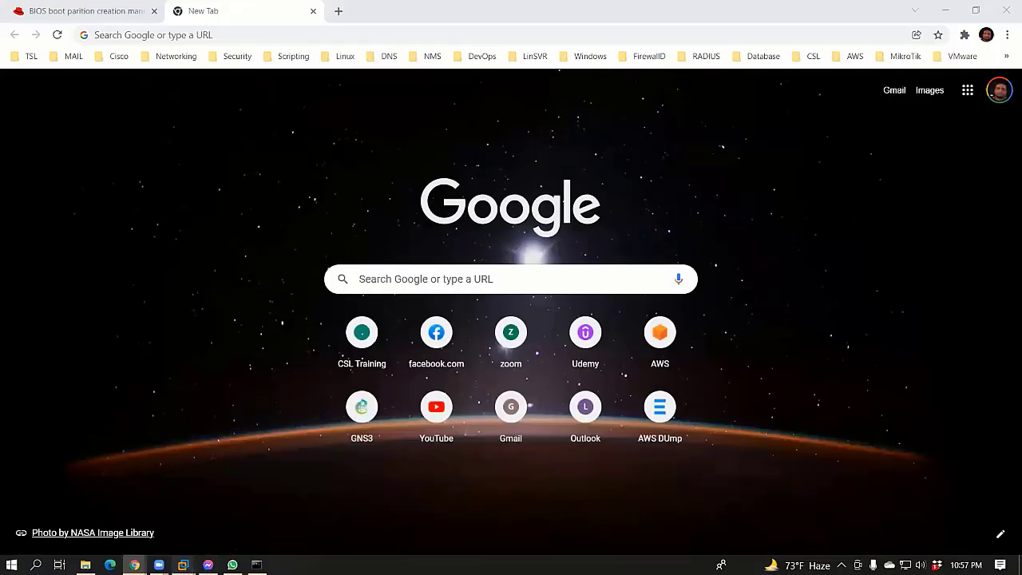
click(207, 564)
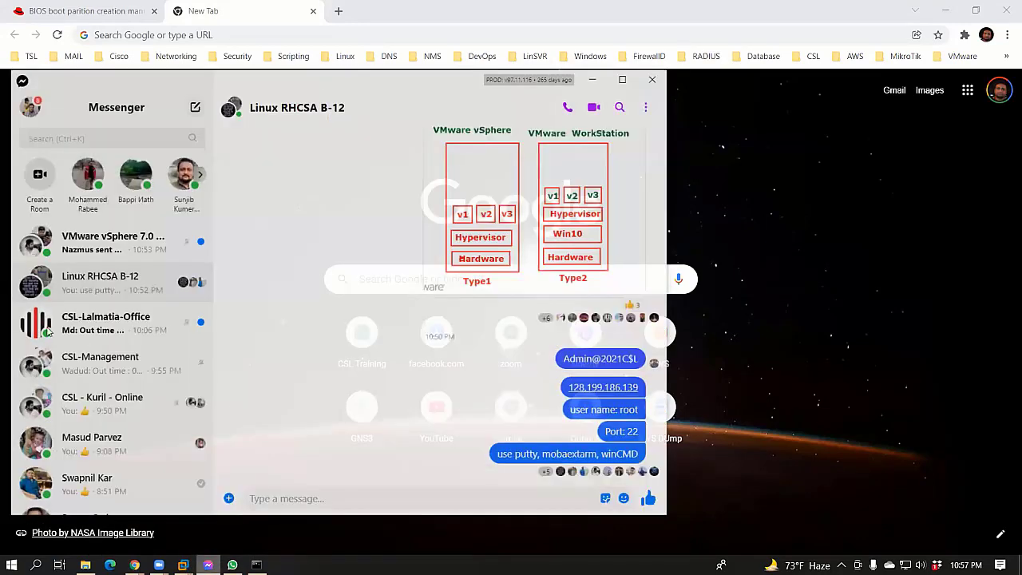
click(207, 564)
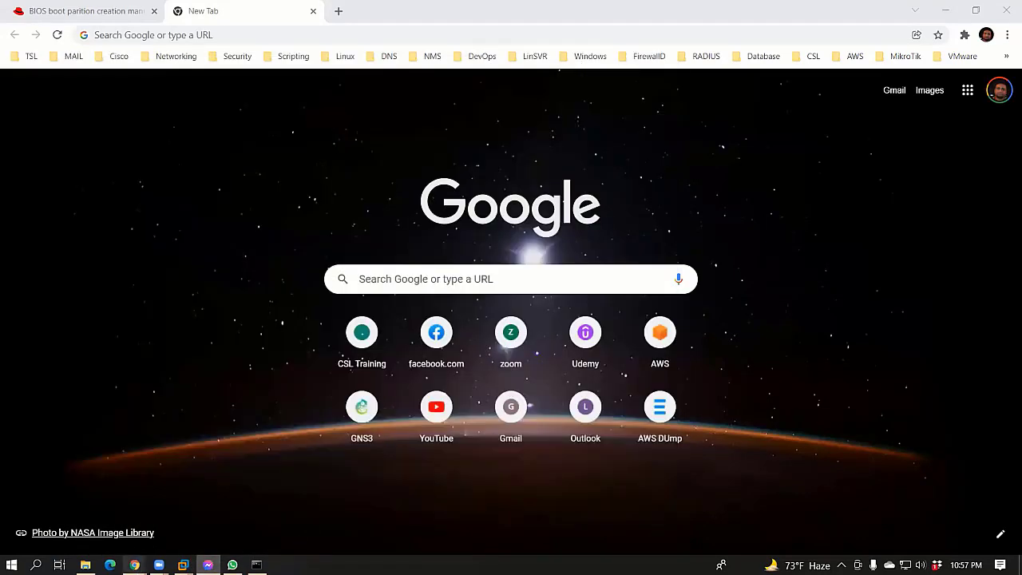
mouse_move(134, 565)
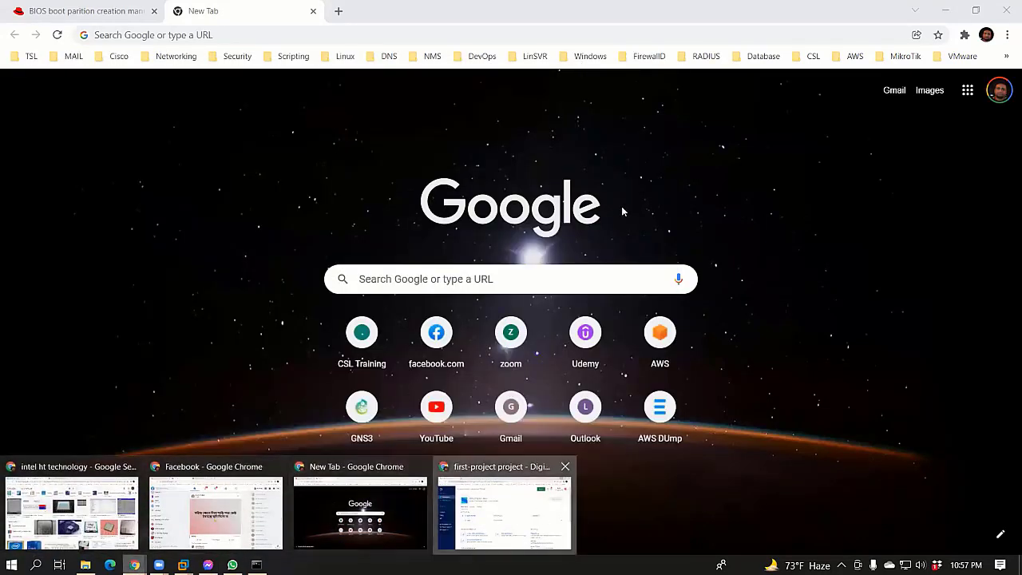
click(502, 511)
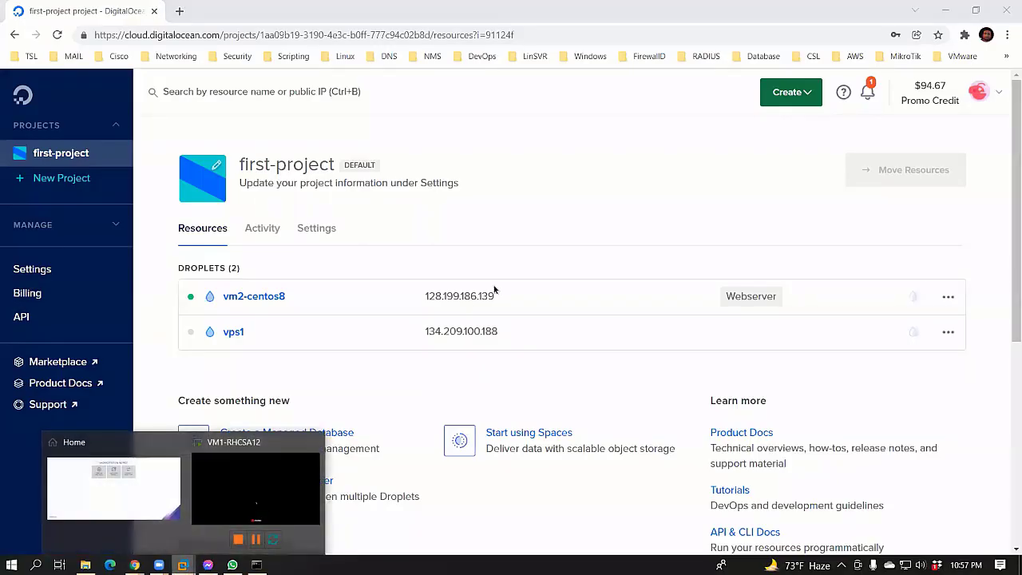
click(255, 487)
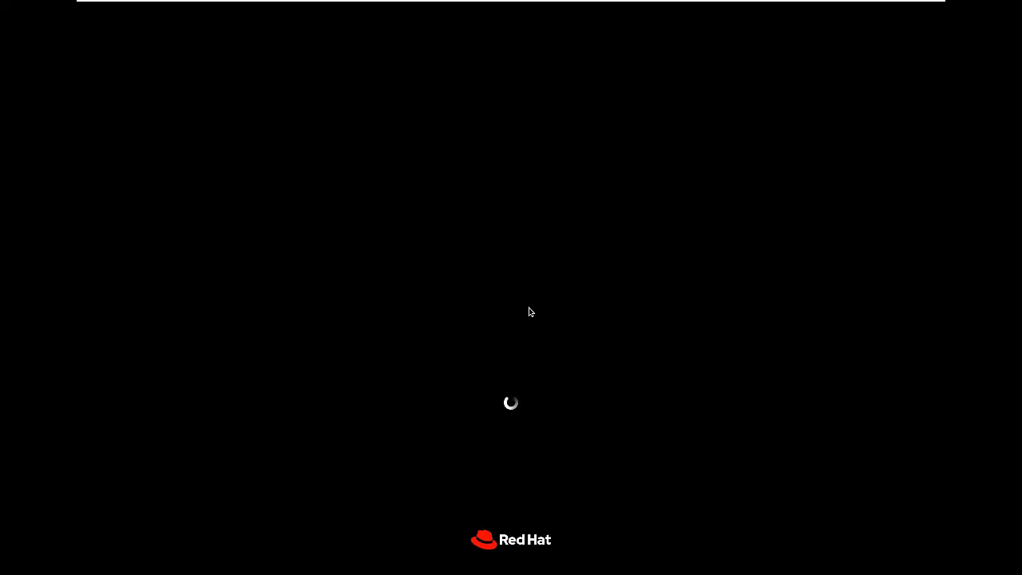
mouse_move(707, 1)
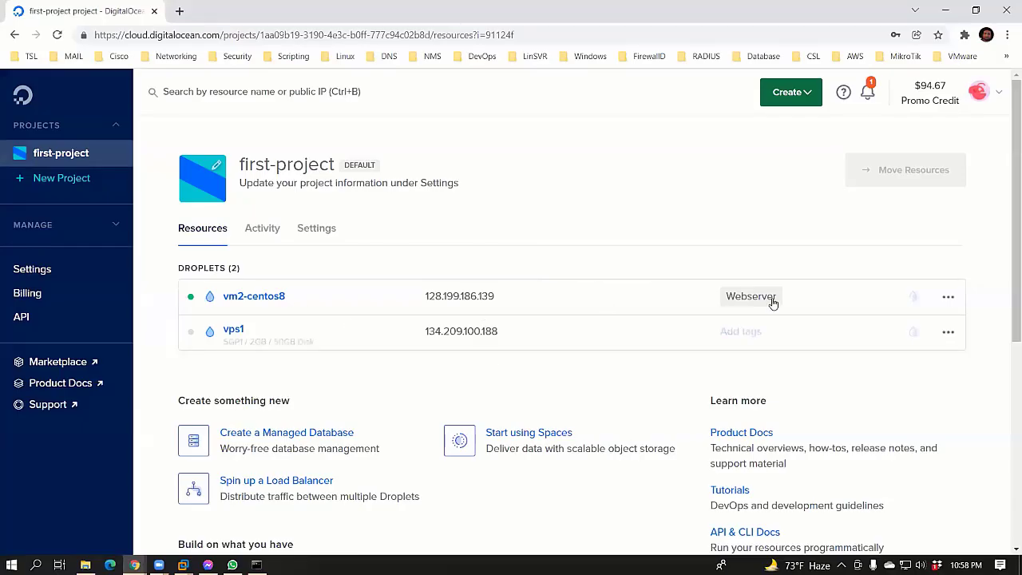
Step: Run poweroff in the vm2-centos8 SSH session, then return to the Chrome window
key(alt+Tab)
click(480, 303)
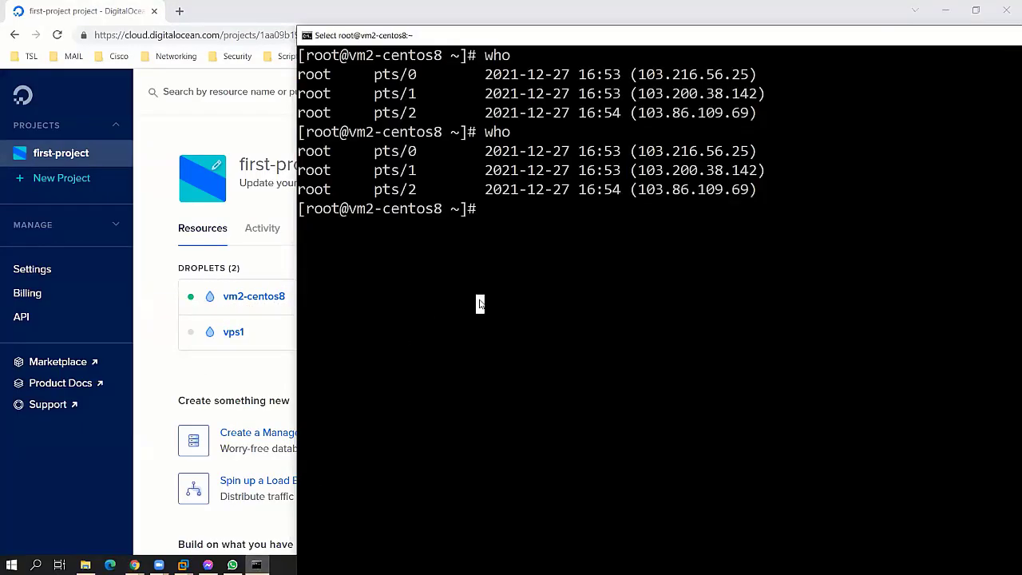
text(powerf)
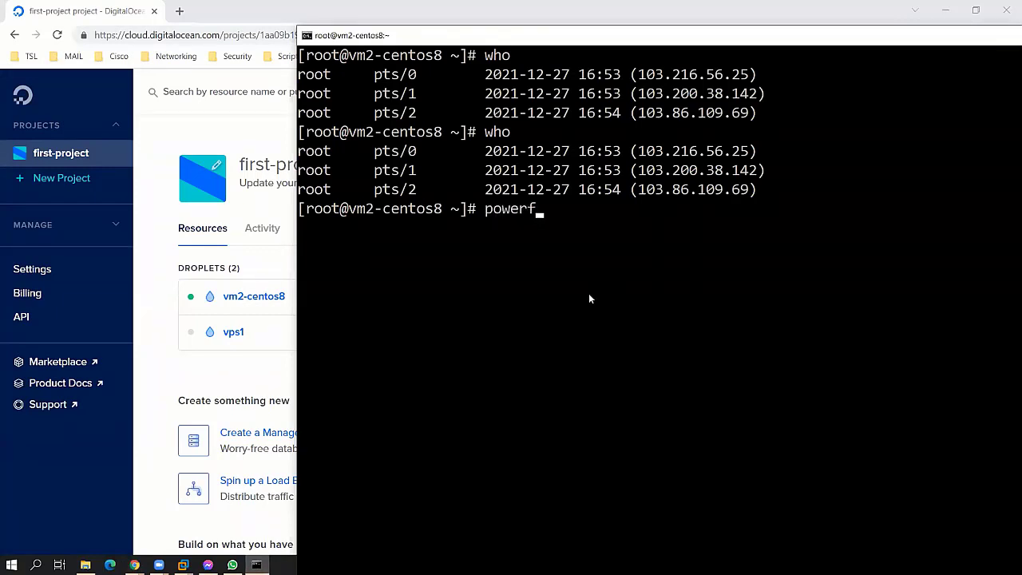
key(BackSpace)
text(off)
key(Return)
click(241, 281)
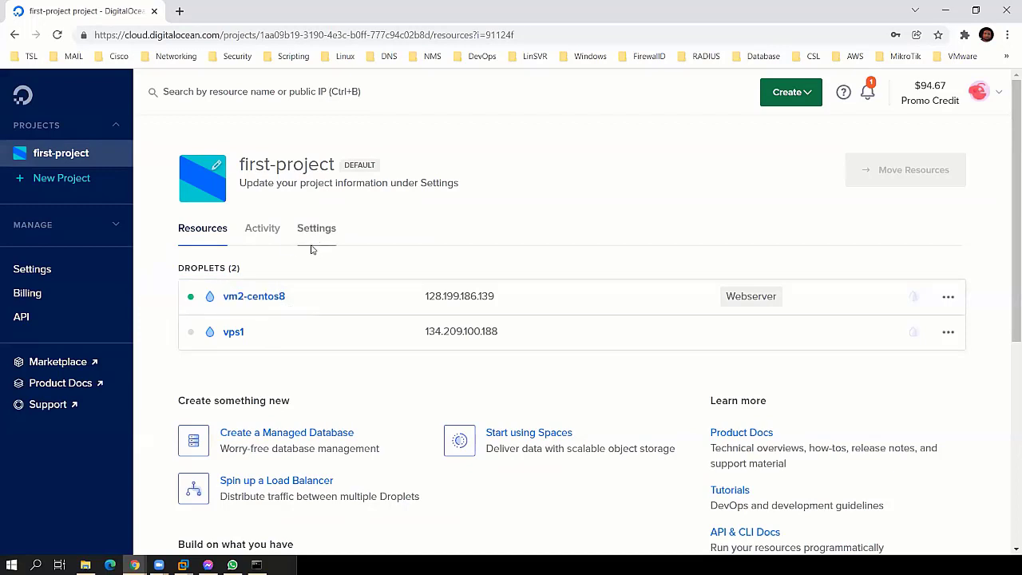
Step: Reload the DigitalOcean project page to refresh vm2-centos8's status
click(947, 301)
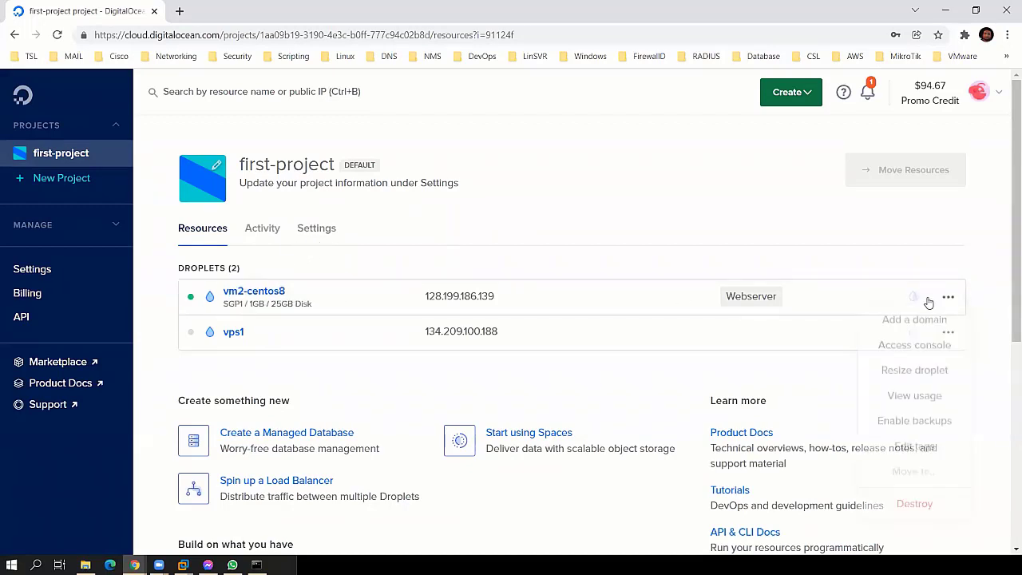
click(681, 154)
right_click(681, 154)
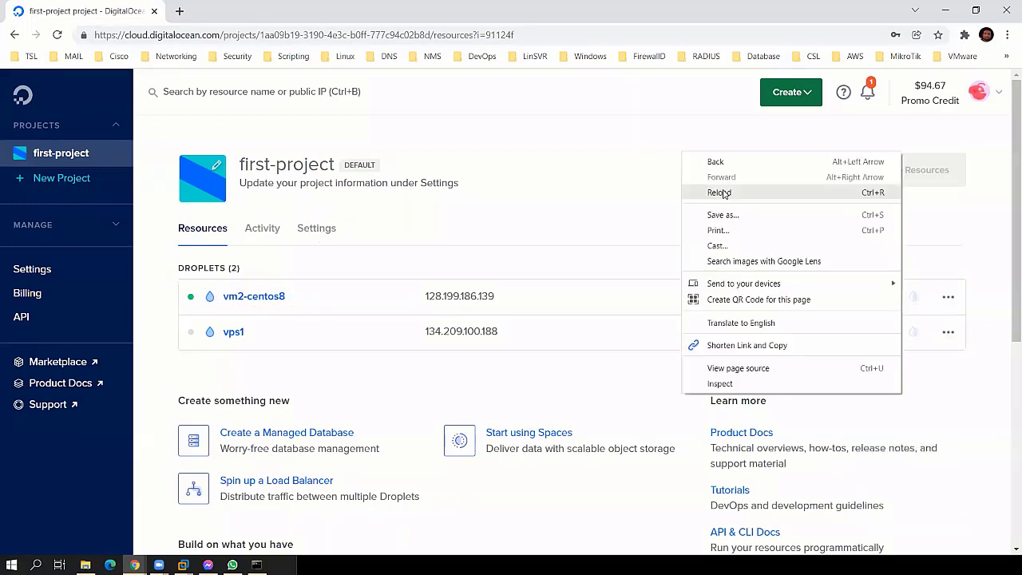
click(724, 194)
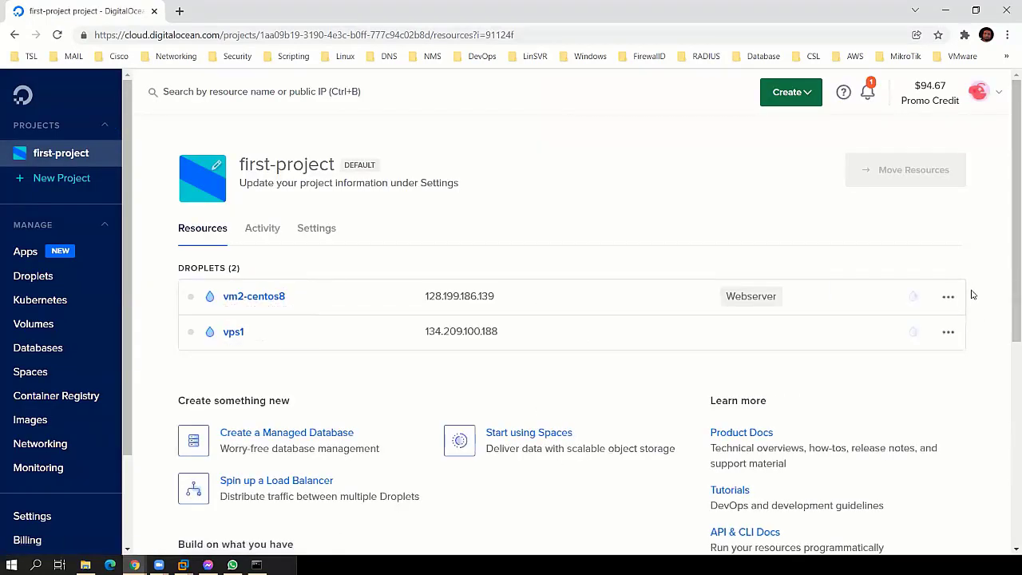
Step: Open the vm2-centos8 details page and switch its power toggle back on
click(948, 297)
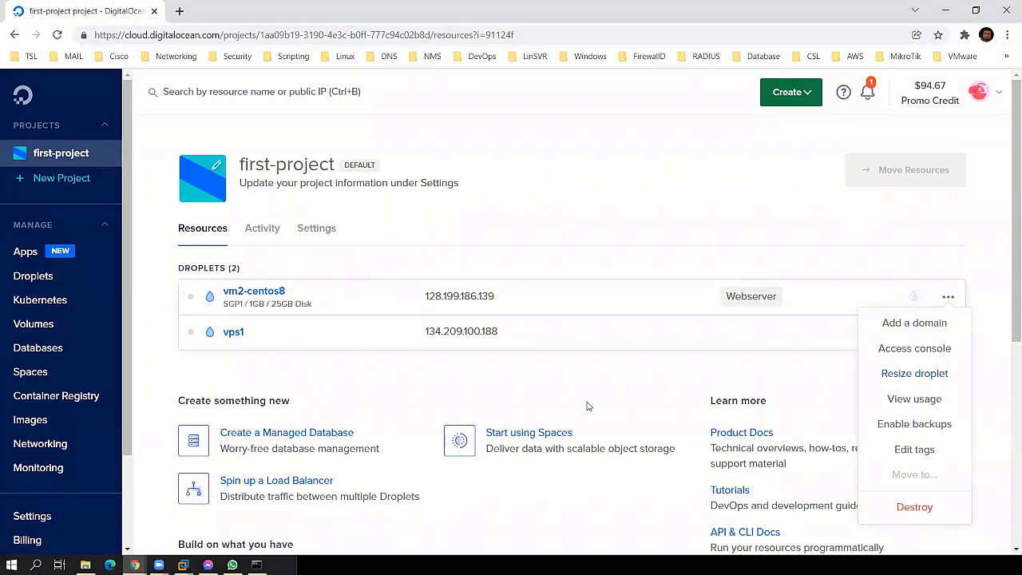
click(257, 292)
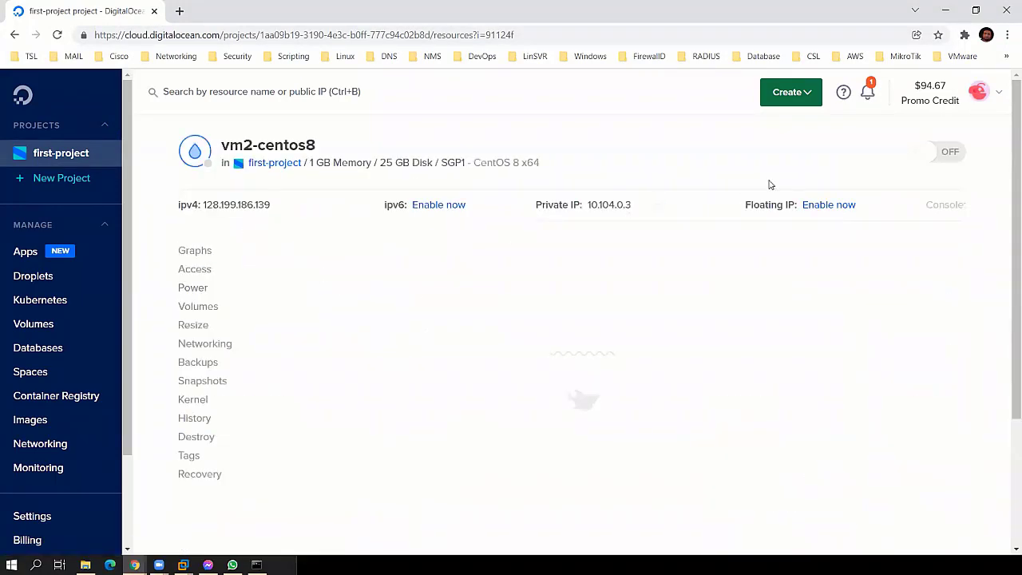
click(949, 152)
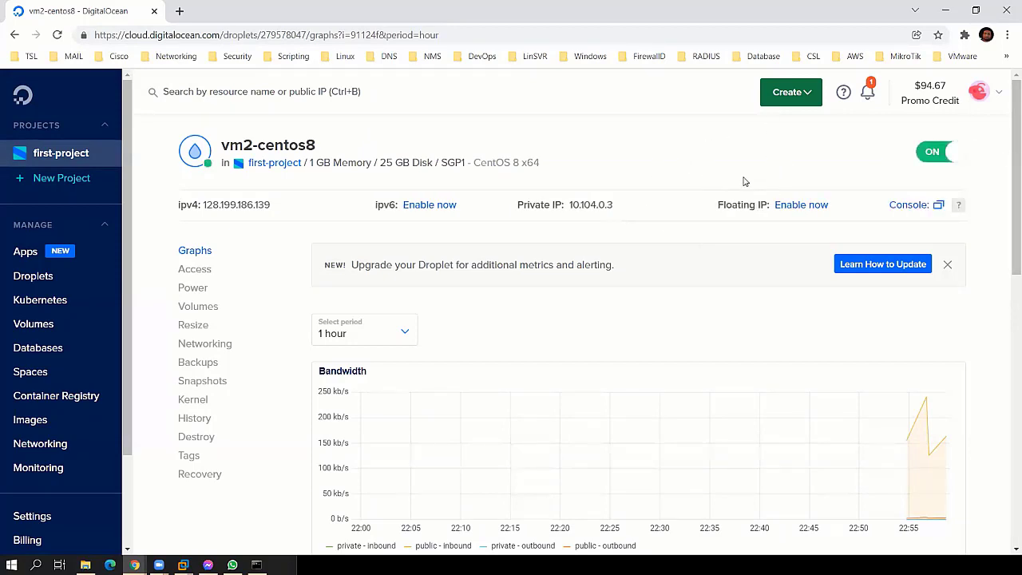
mouse_move(264, 212)
click(256, 564)
click(561, 324)
text(ssh root@128.199.186.139\)
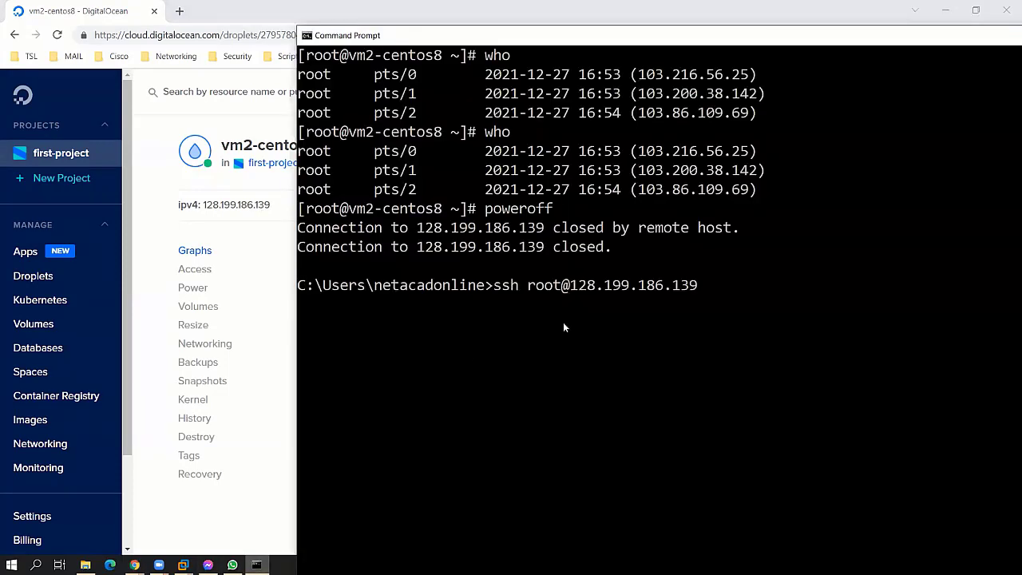
key(Return)
key(Up)
key(BackSpace)
key(Return)
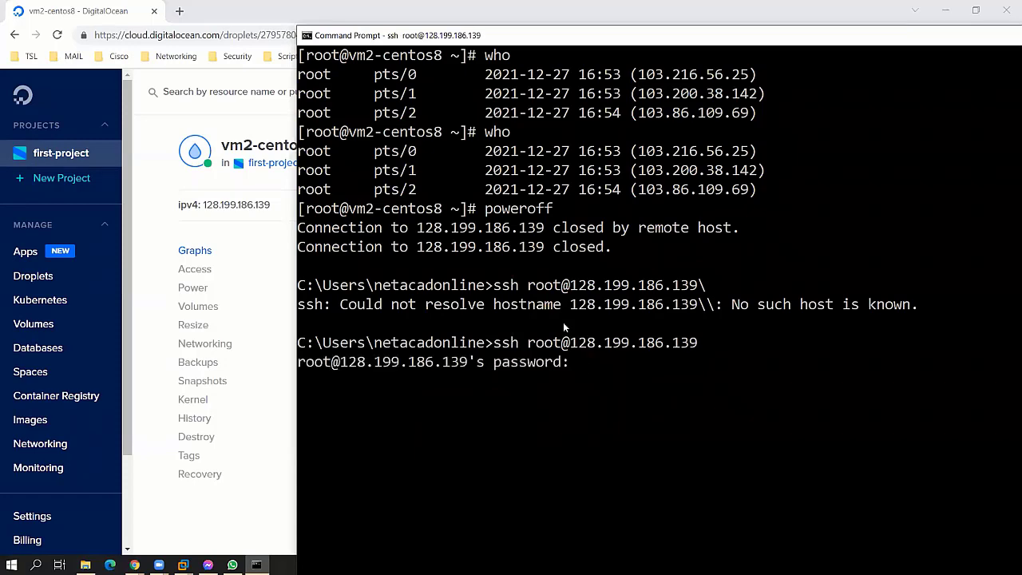
key(ctrl+c)
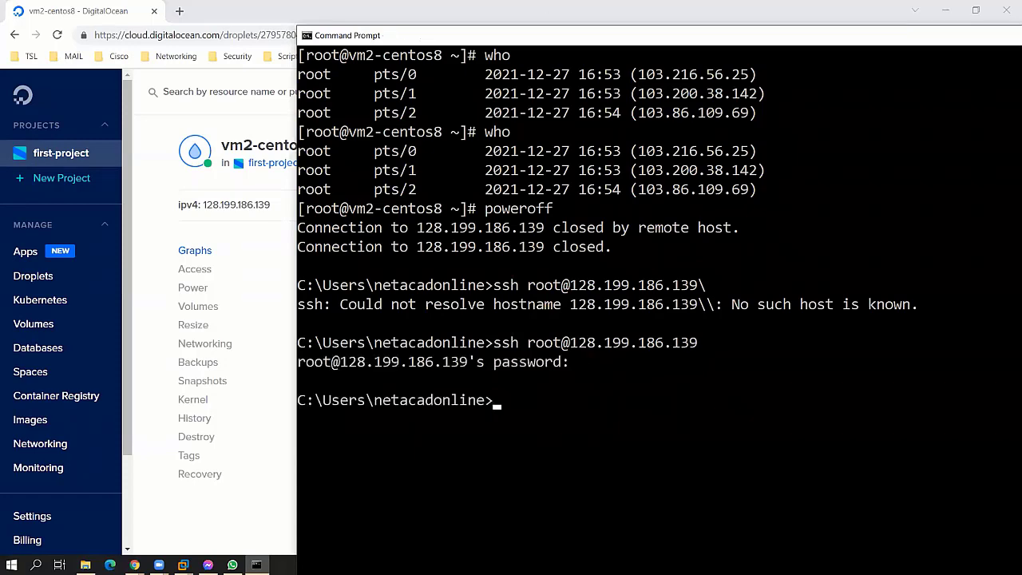
click(234, 511)
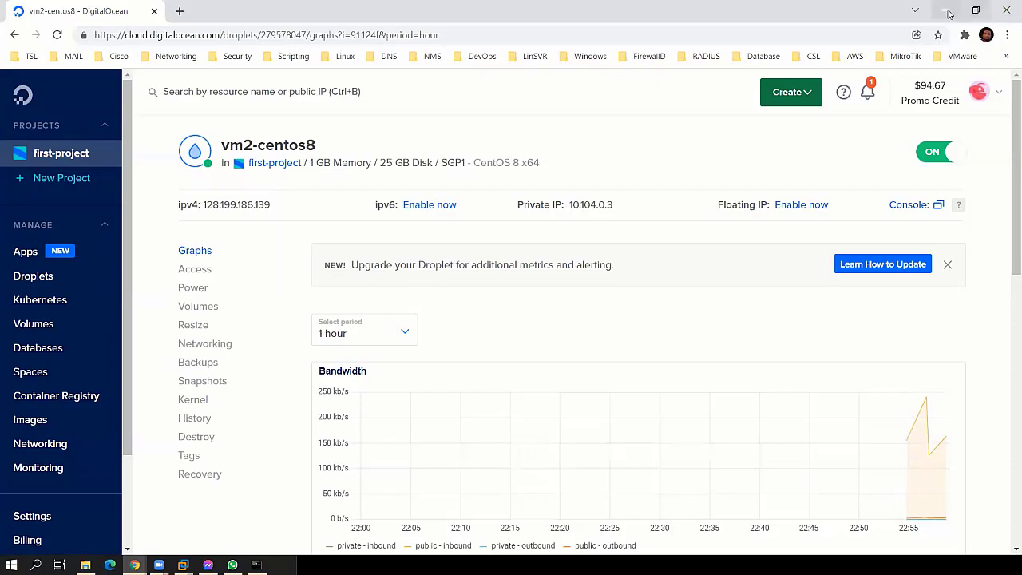
click(945, 10)
Step: Bring VM1-RHCSA12 forward, leave full-screen, and show the Library sidebar
mouse_move(183, 564)
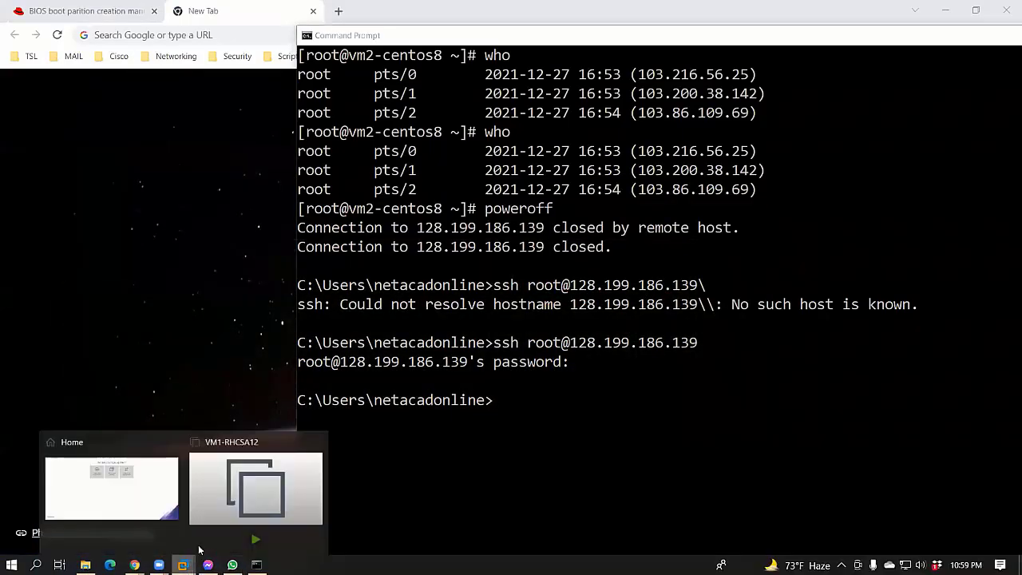
click(256, 483)
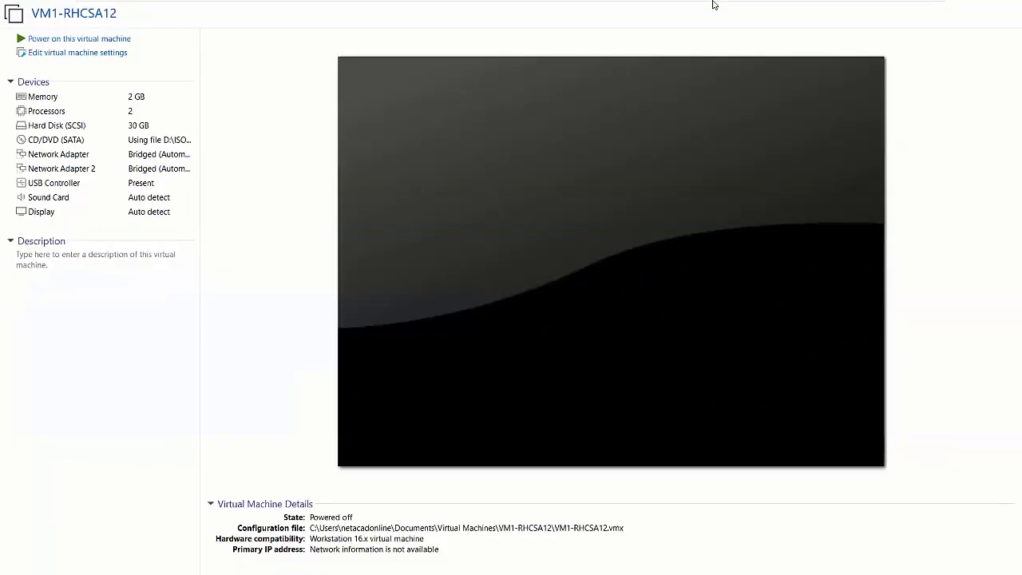
mouse_move(715, 4)
click(915, 10)
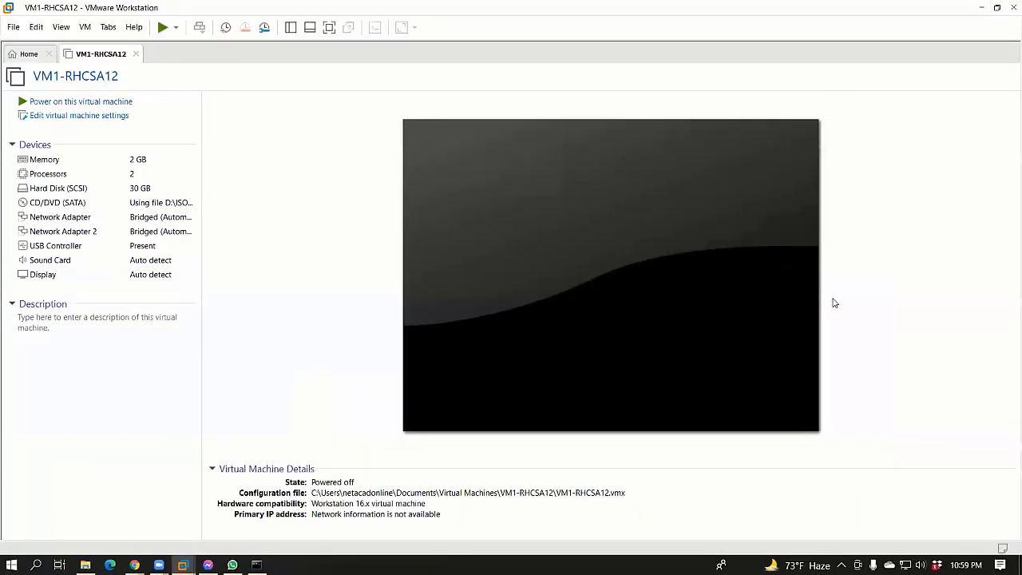
click(291, 28)
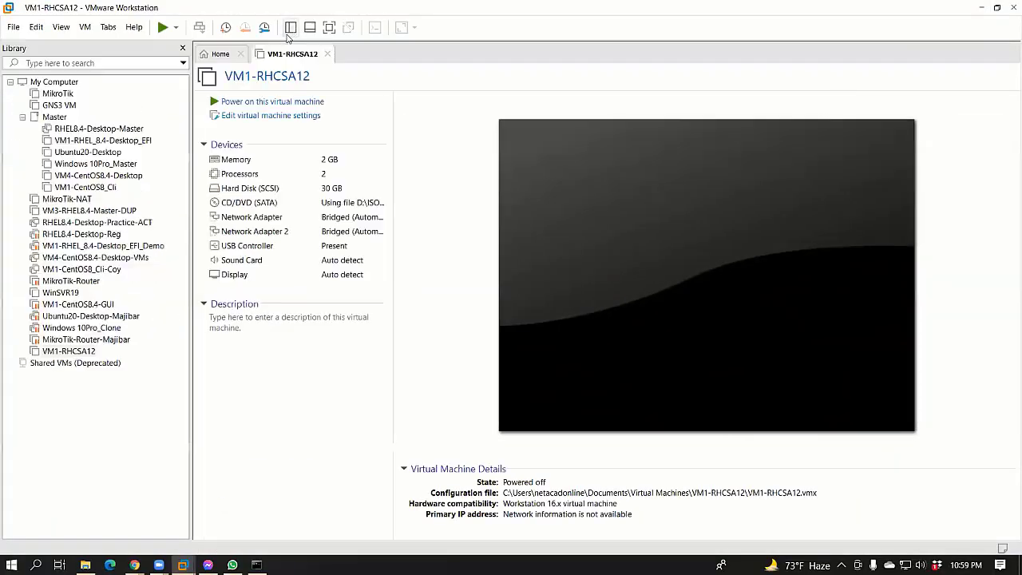